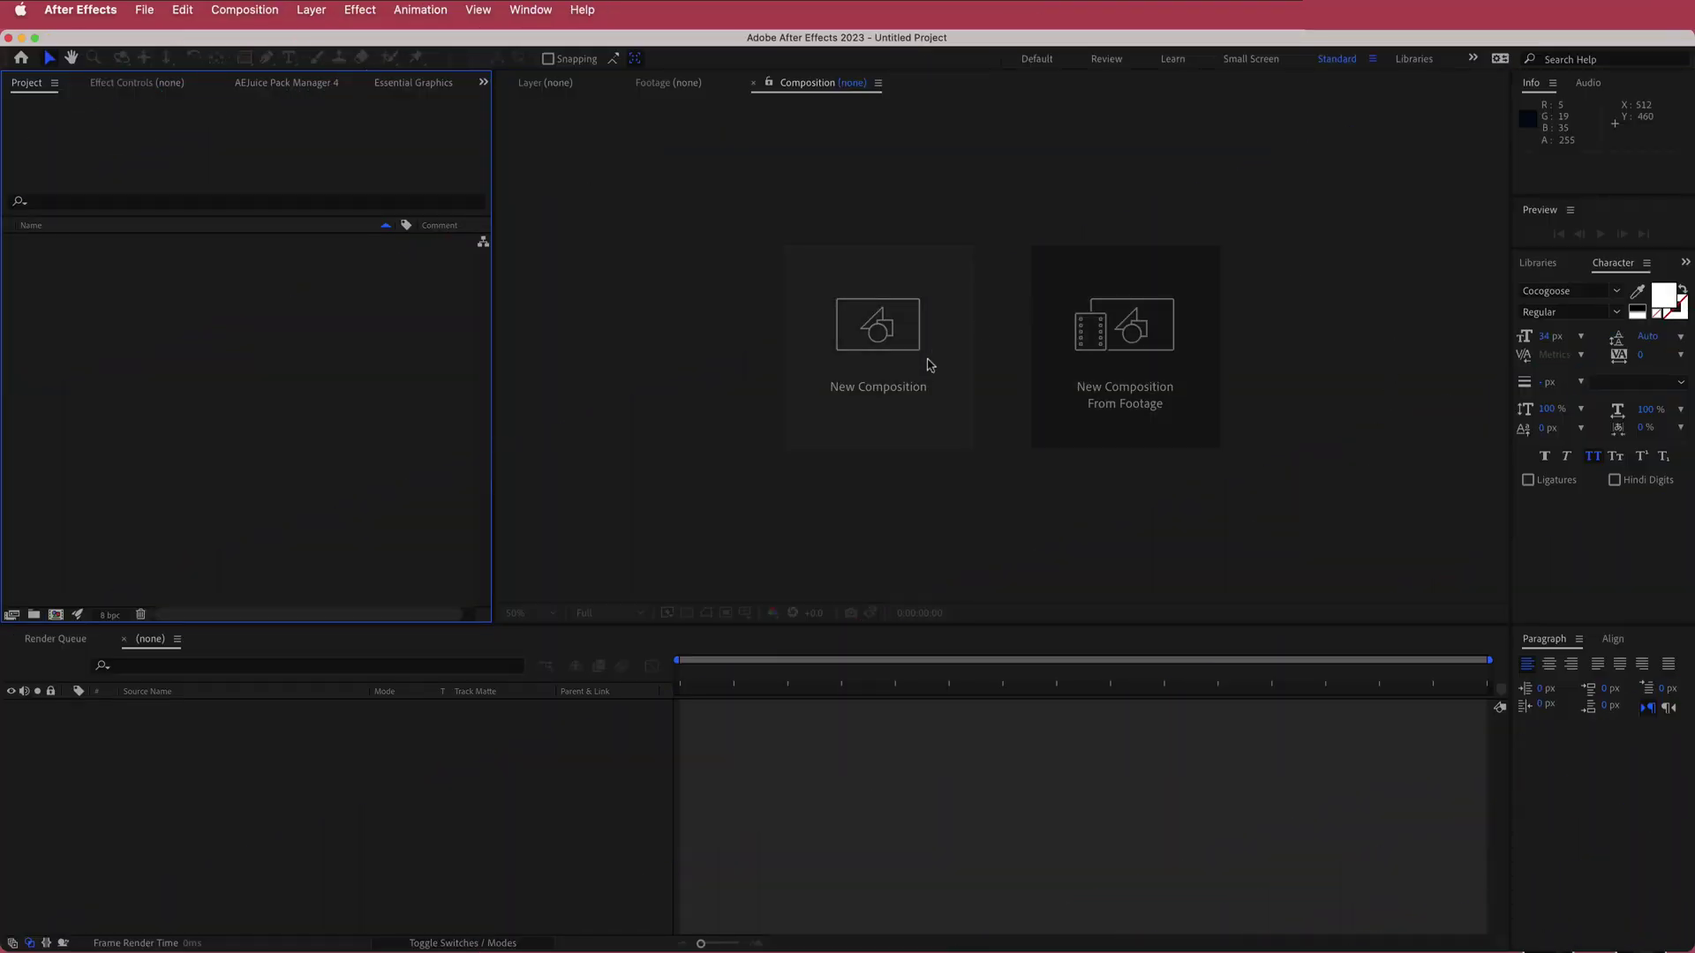
Make a new composition, Comp 1, from the 1920×1080 30 fps preset with 0:00:15:00 duration.
{"action": "left_click", "coordinate": [927, 363]}
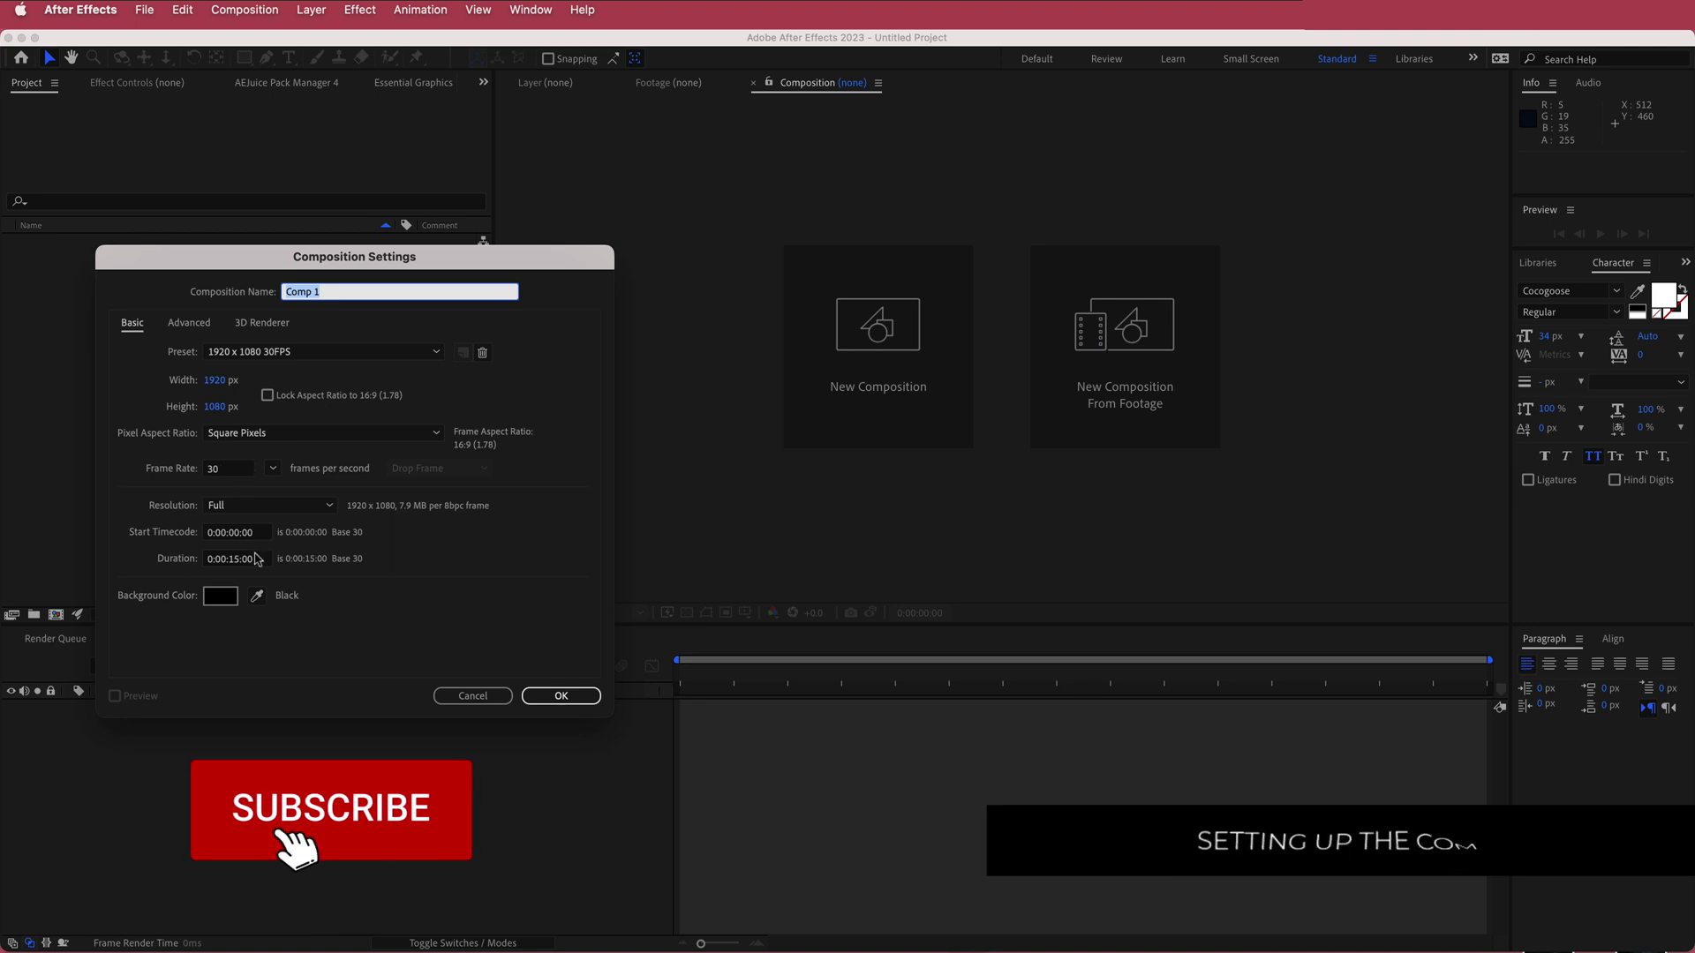
{"action": "left_click", "coordinate": [565, 697]}
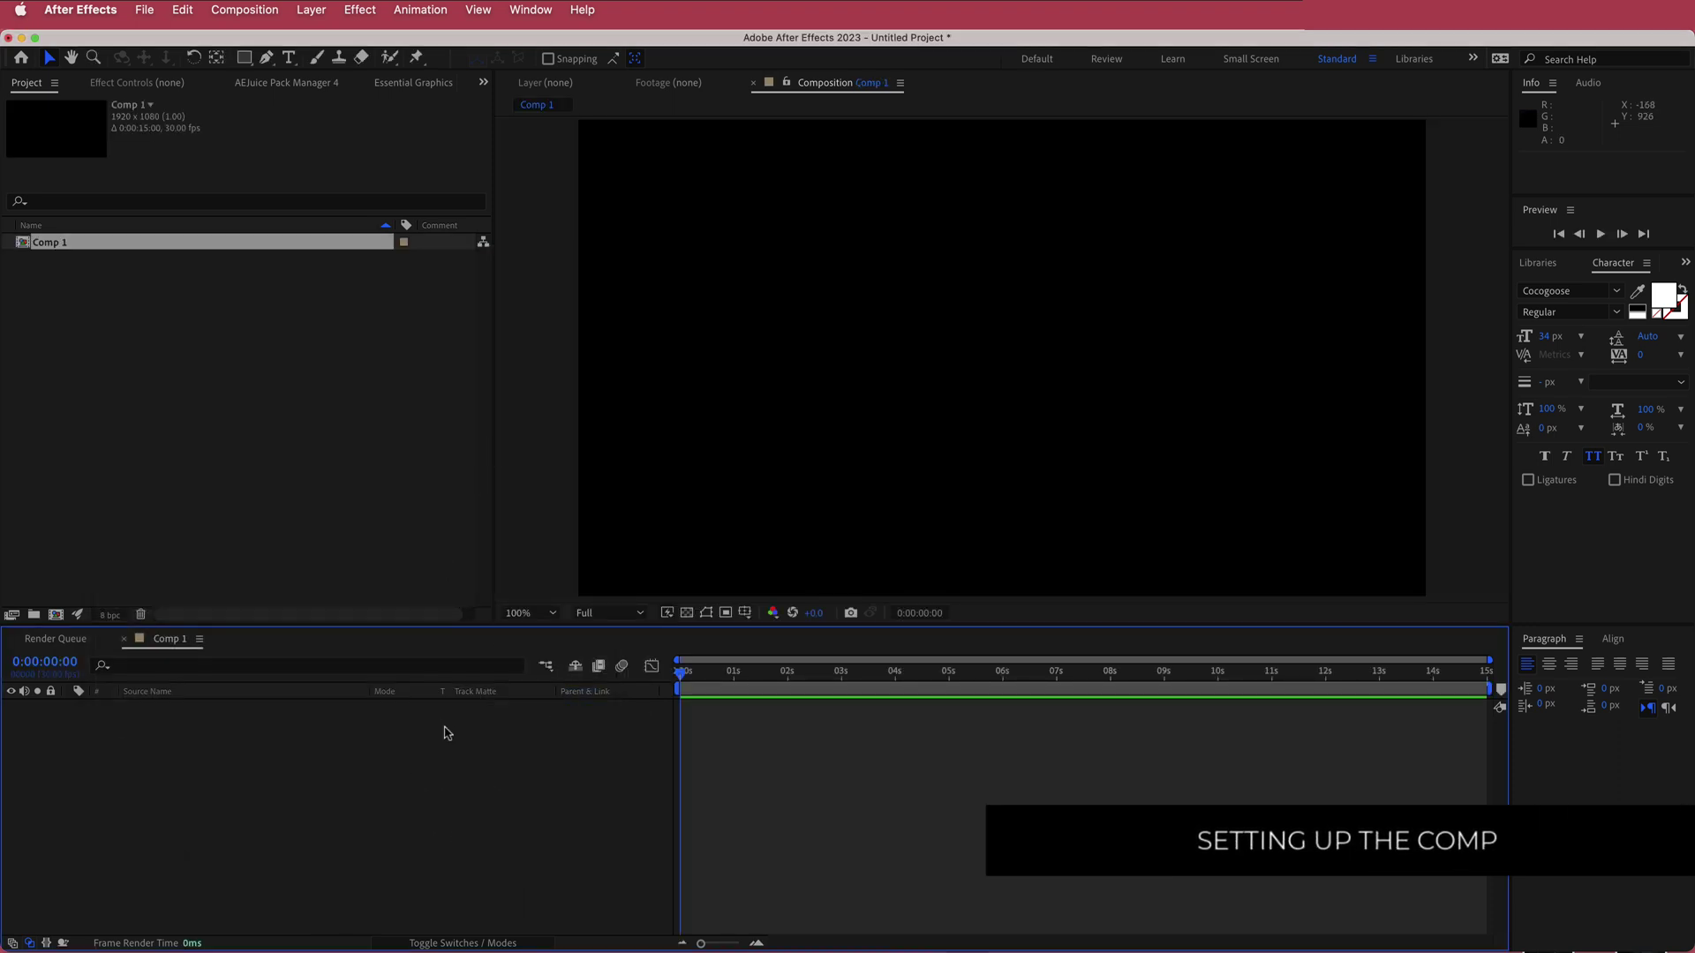
Create a new full-frame solid layer named SPHERE.
{"action": "key", "text": "super+y"}
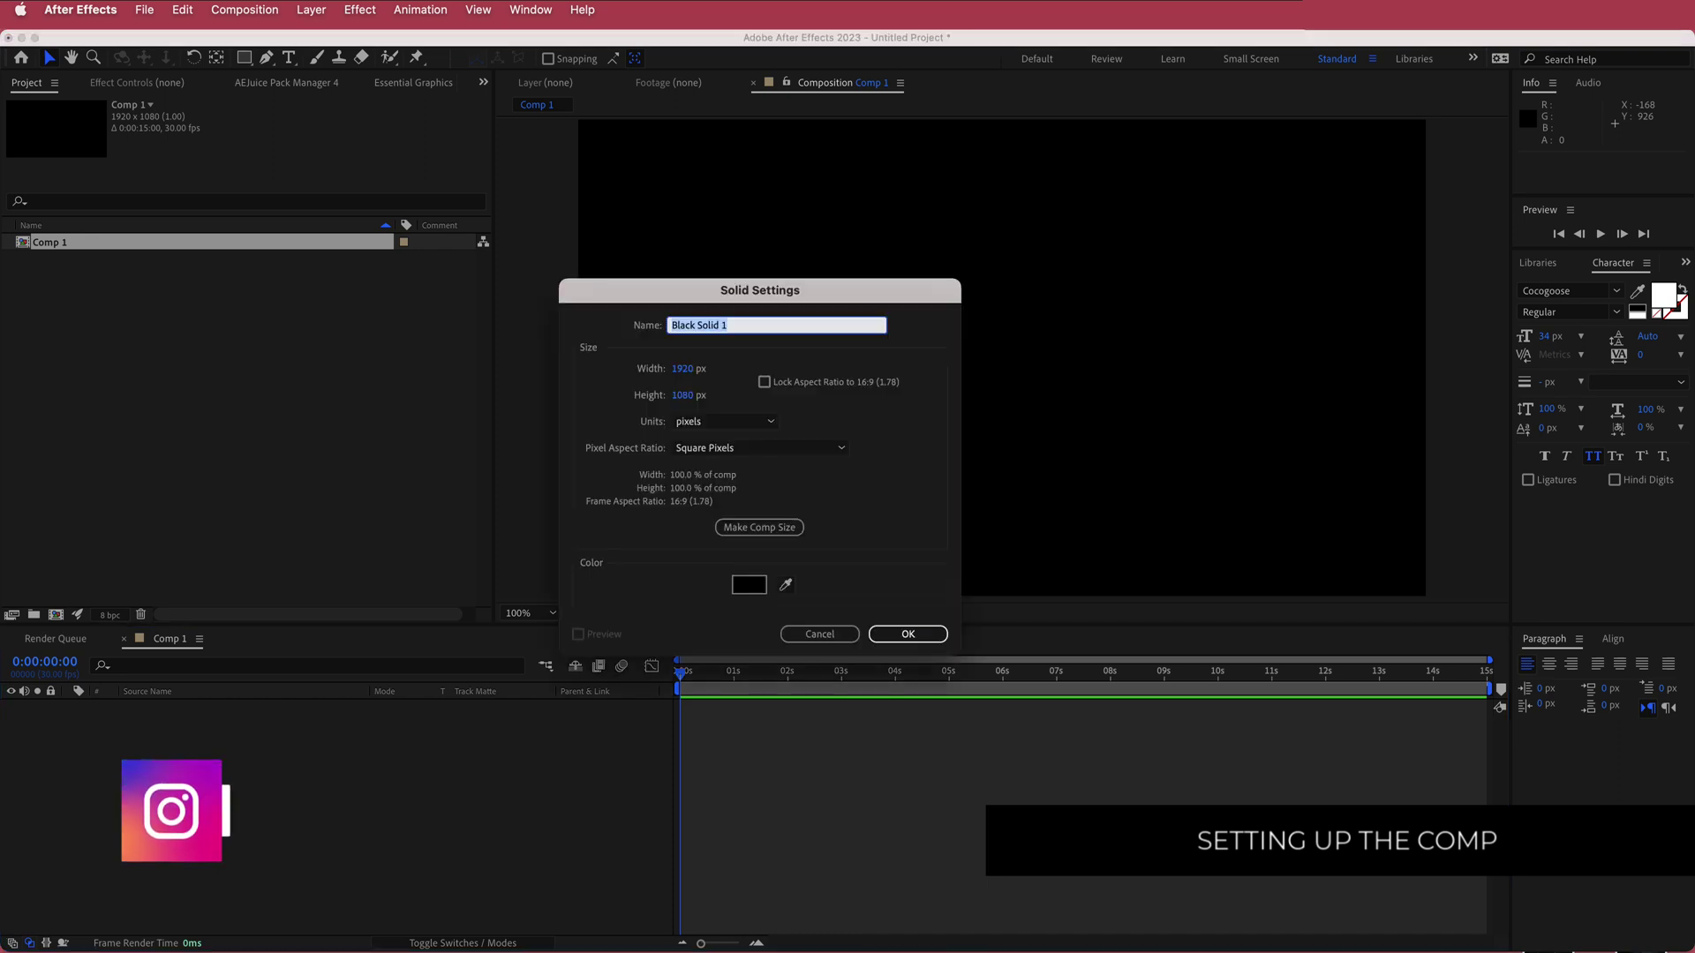
{"action": "type", "text": "SP"}
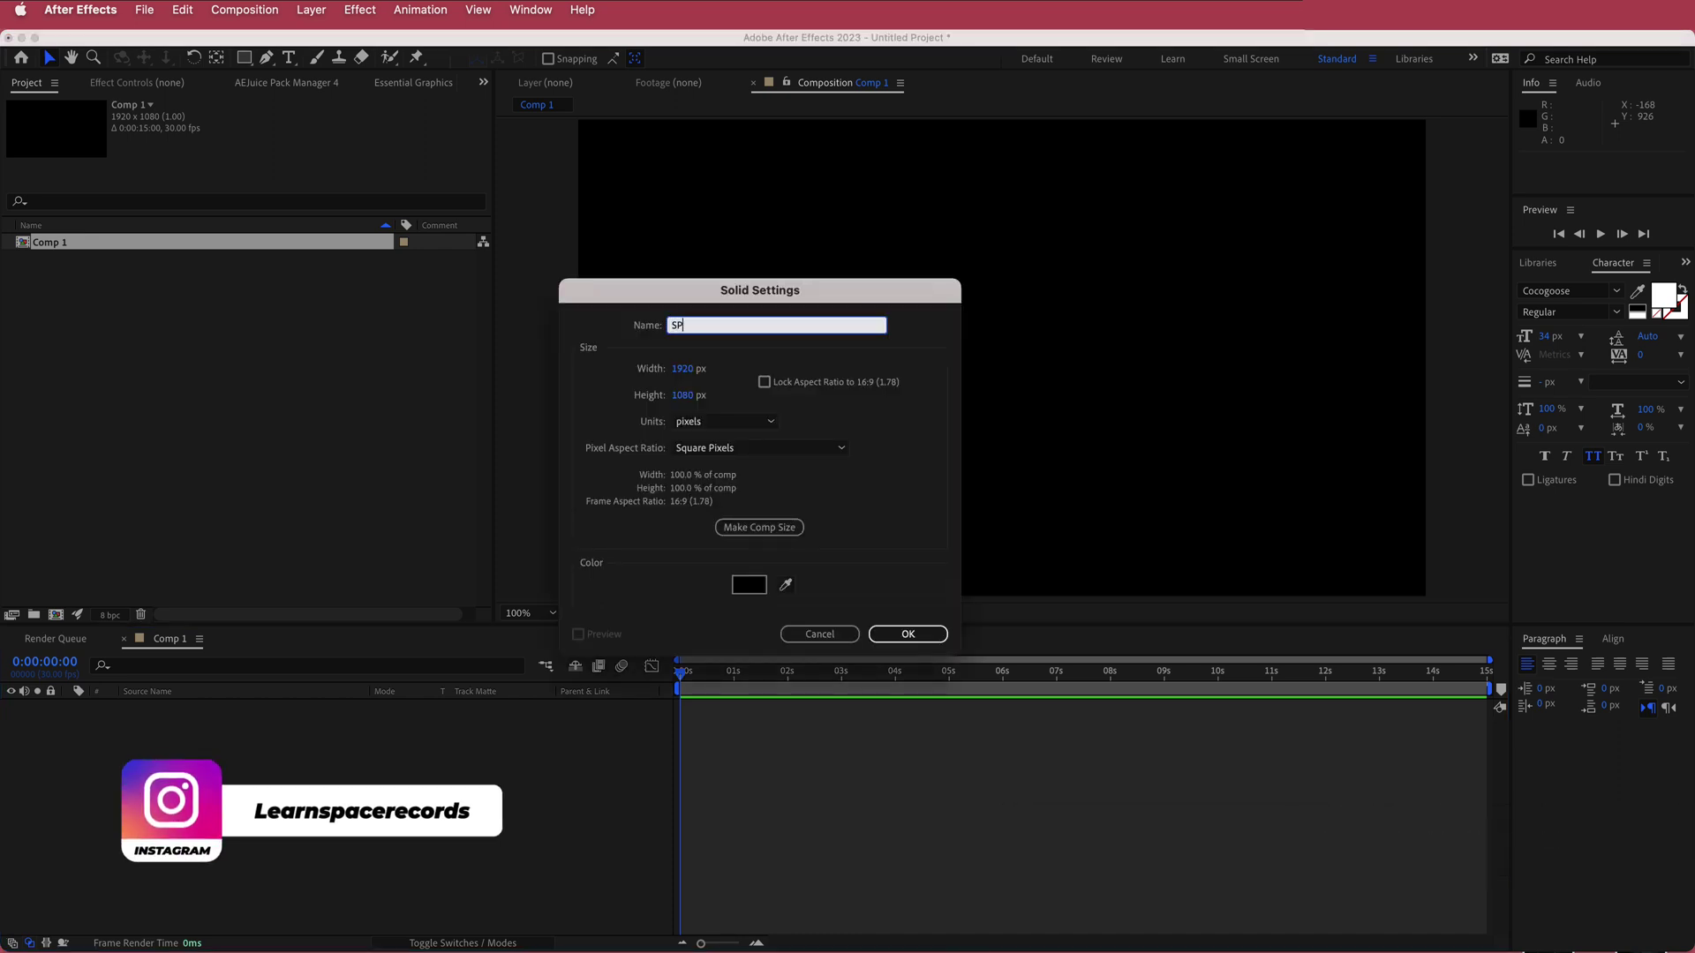
{"action": "type", "text": "HERE"}
{"action": "key", "text": "Return"}
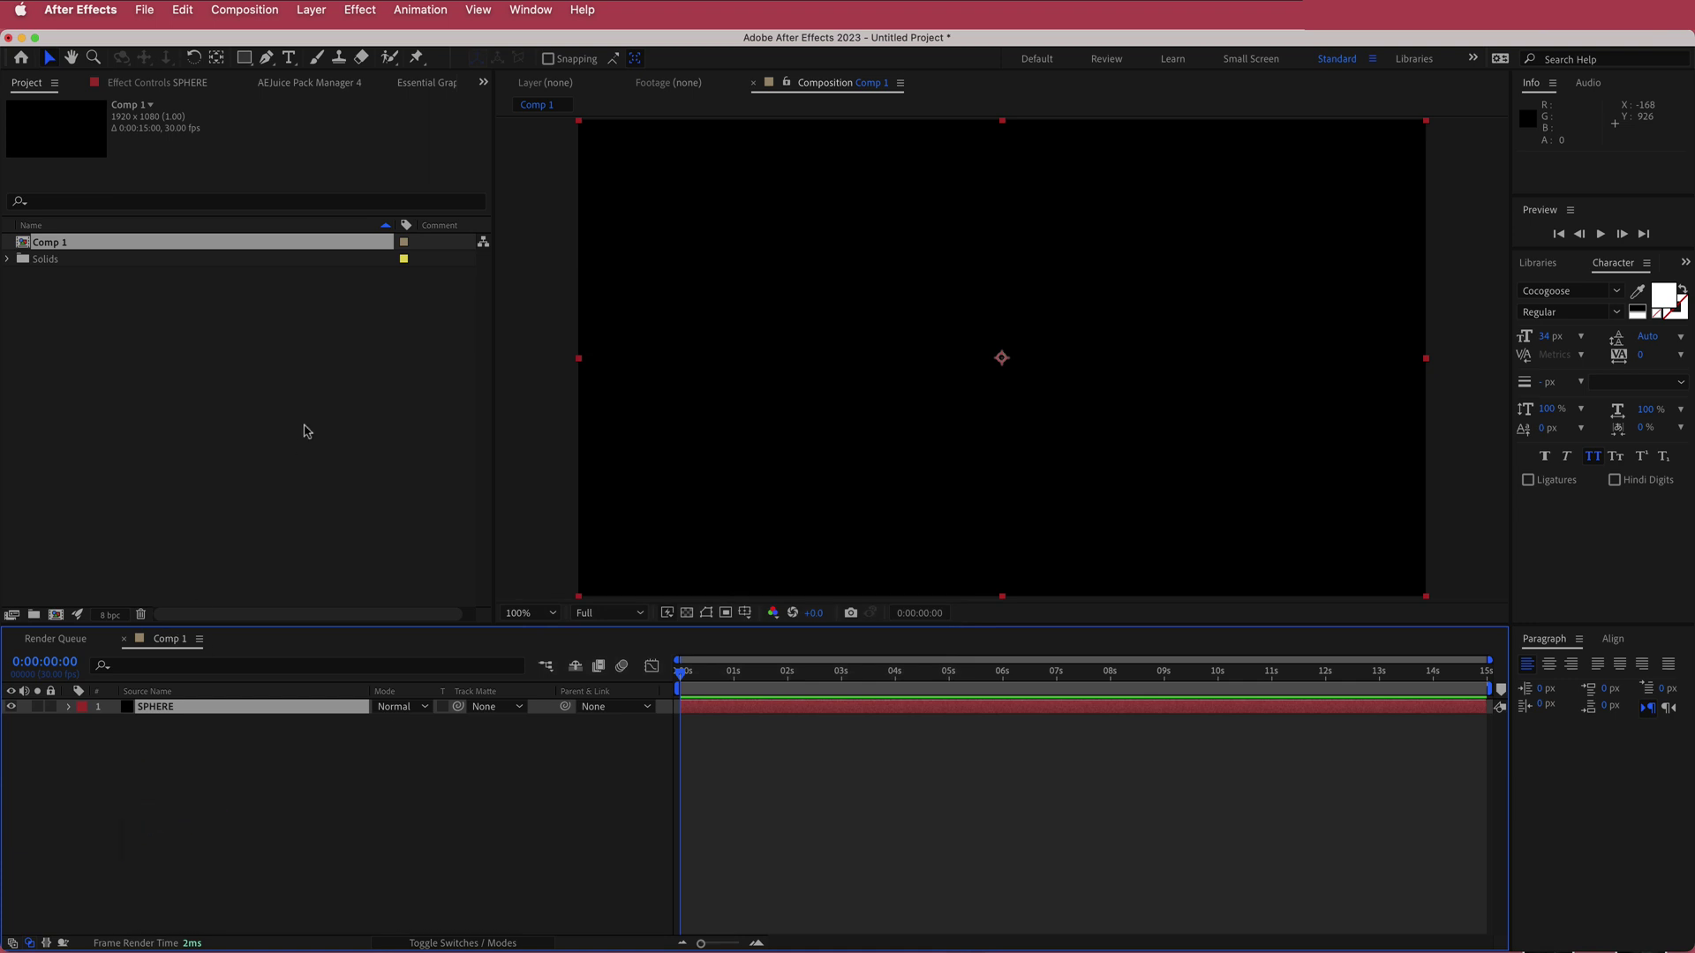
Apply the Trapcode Form effect to SPHERE by searching 'fo' in FX Console.
{"action": "key", "text": "ctrl+space"}
{"action": "type", "text": "fo"}
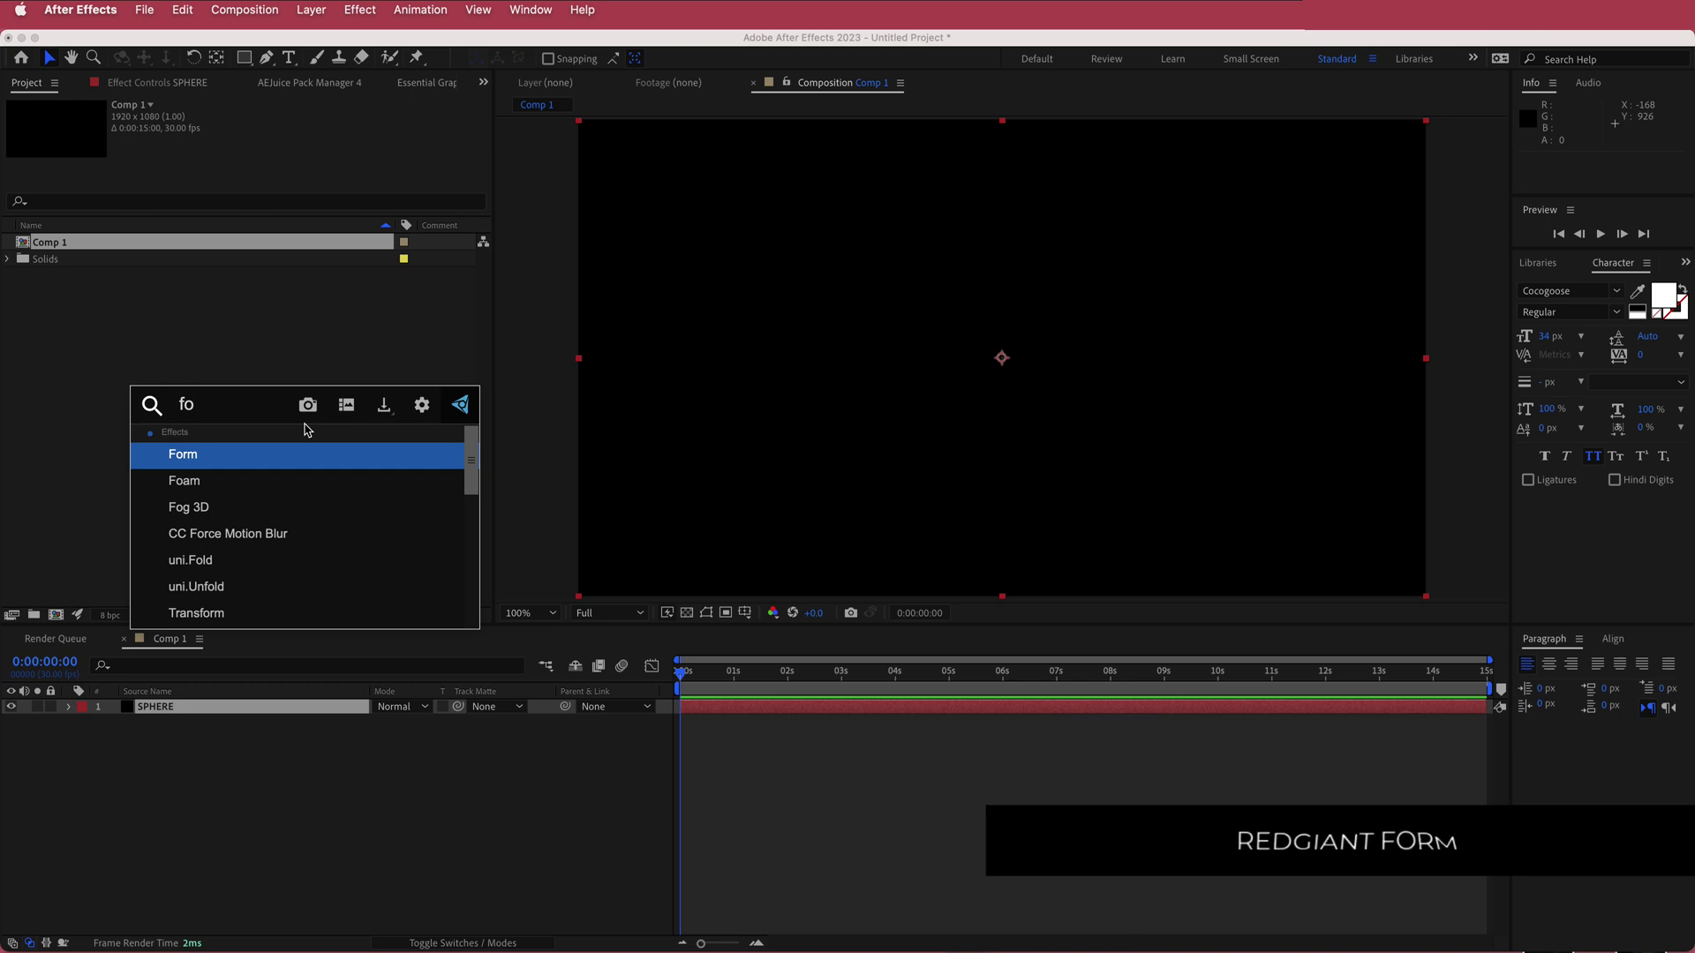
{"action": "key", "text": "Return"}
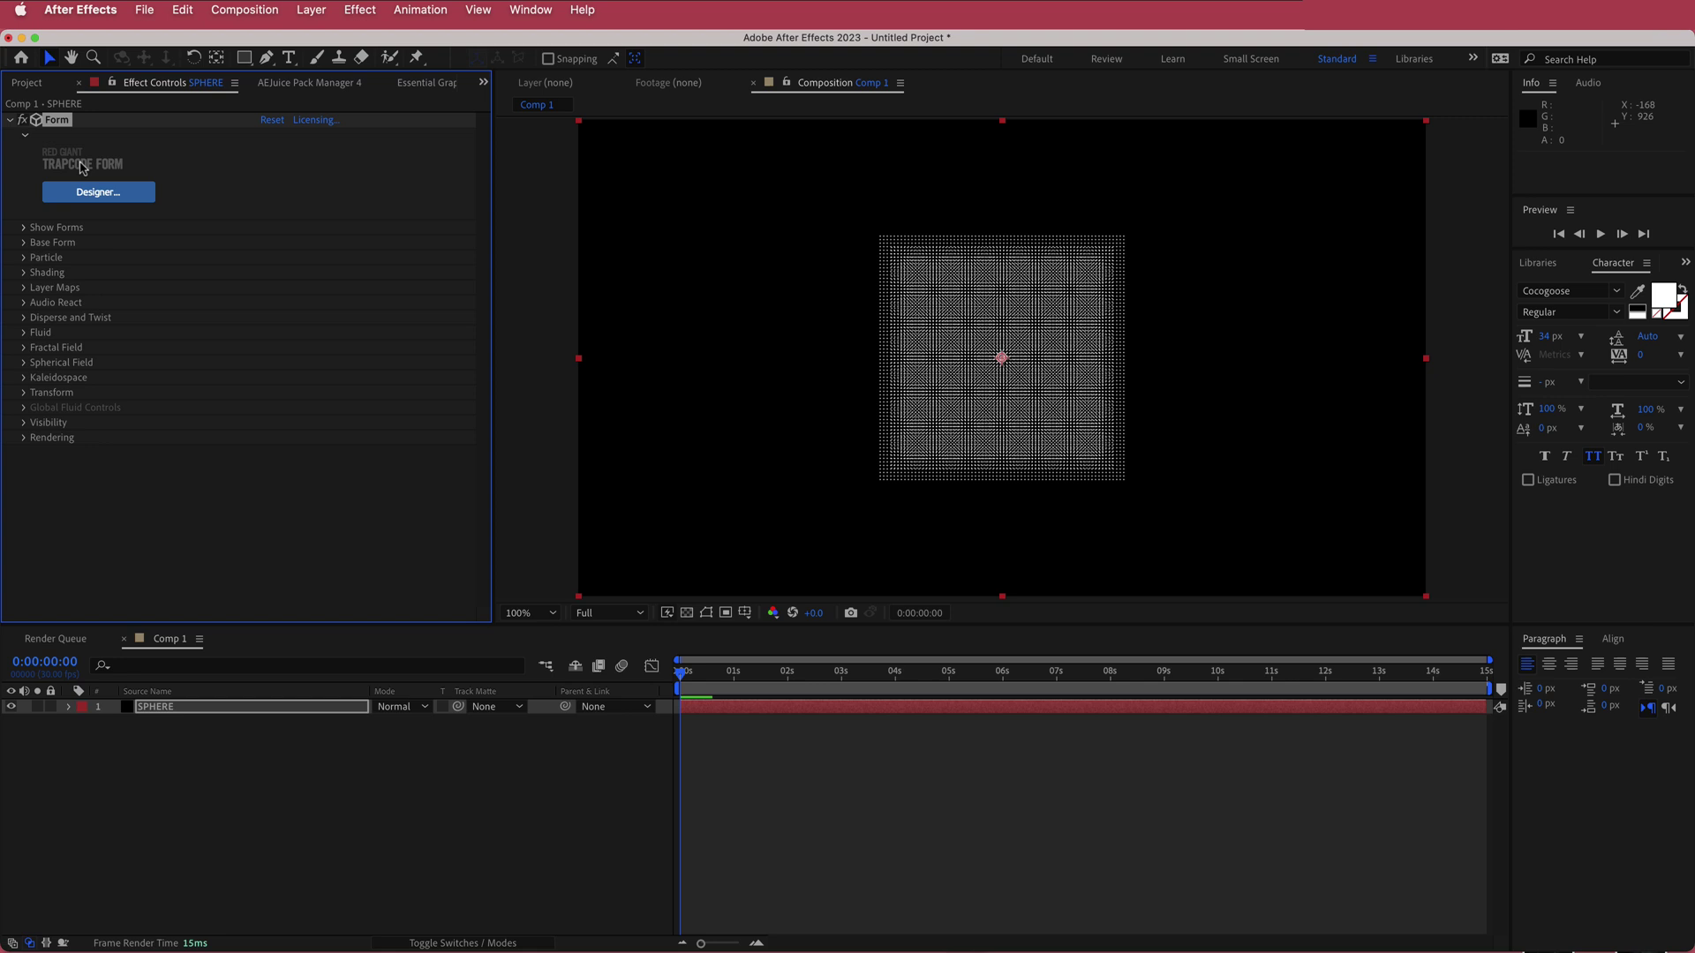
Set Form's Base Form to Sphere - Layered with Base Form Size XYZ 800.
{"action": "left_click", "coordinate": [23, 246]}
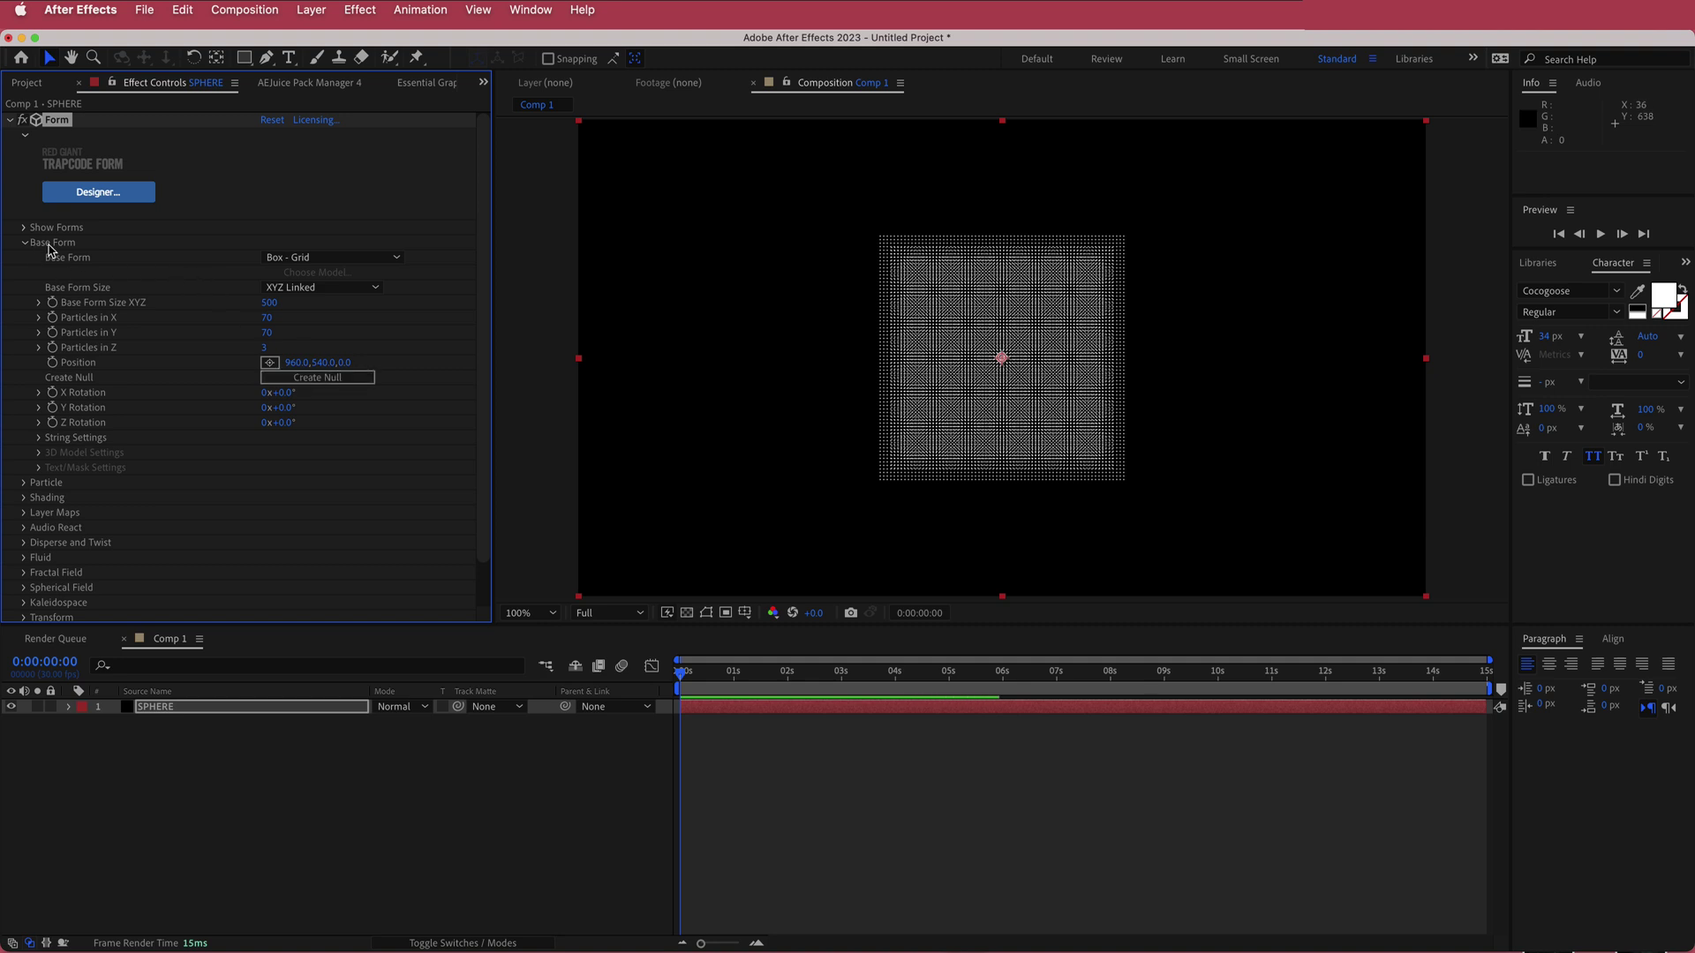
{"action": "left_click", "coordinate": [293, 258]}
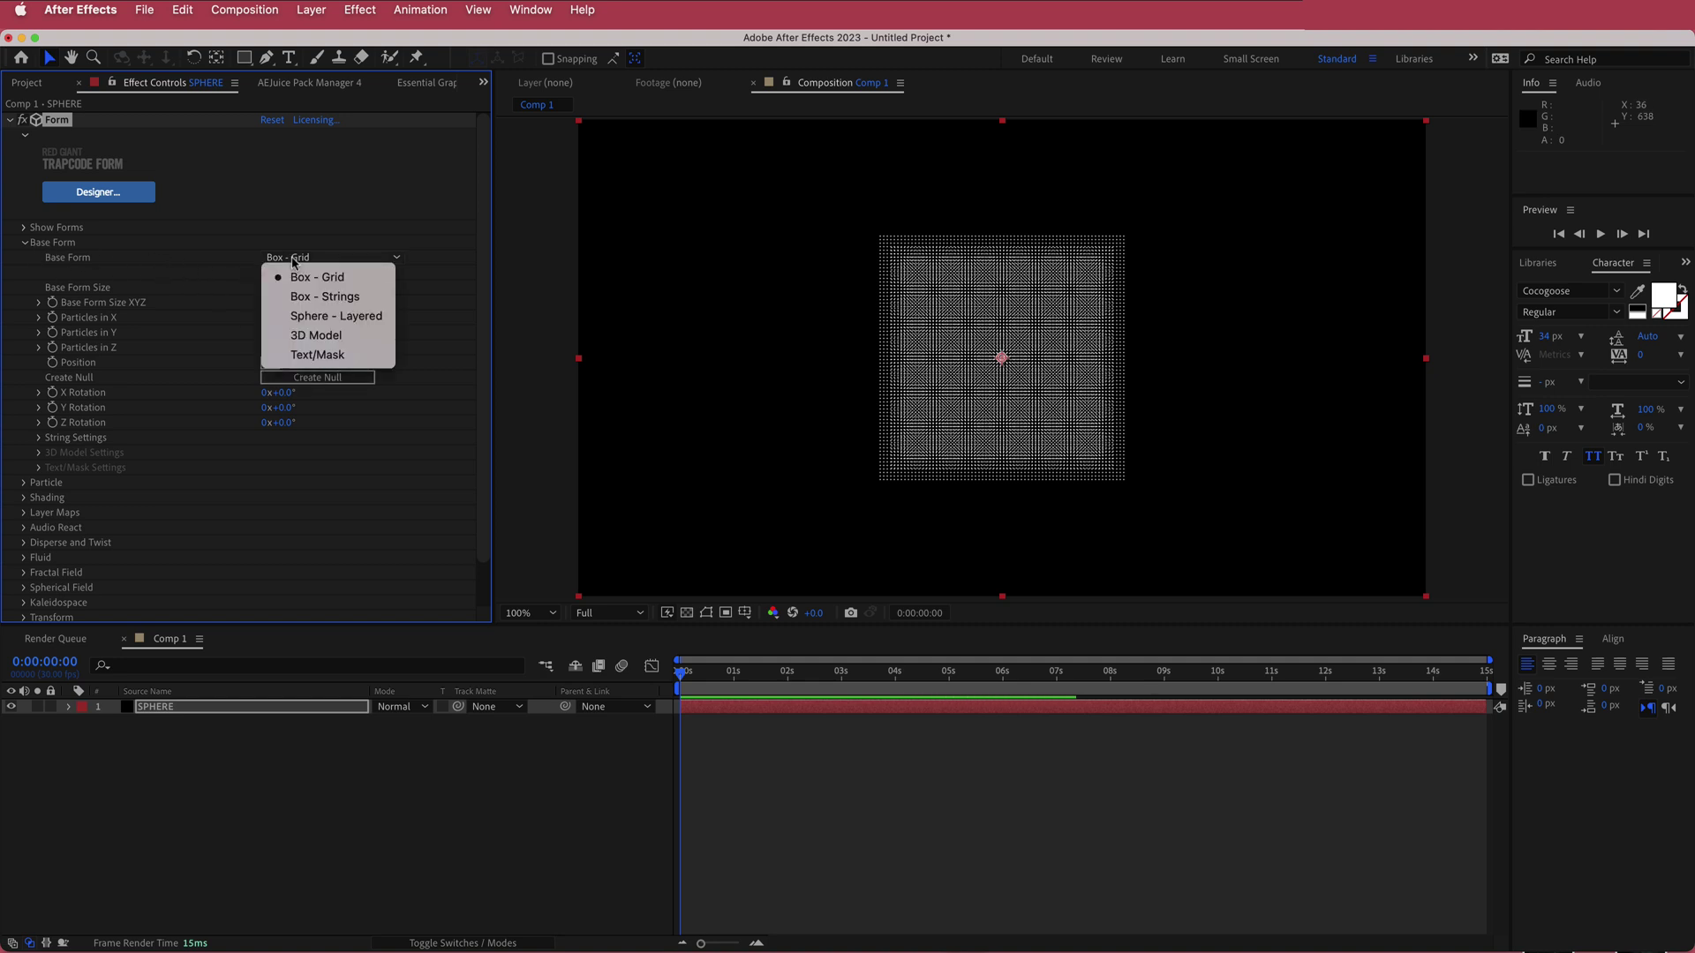
{"action": "left_click", "coordinate": [343, 316]}
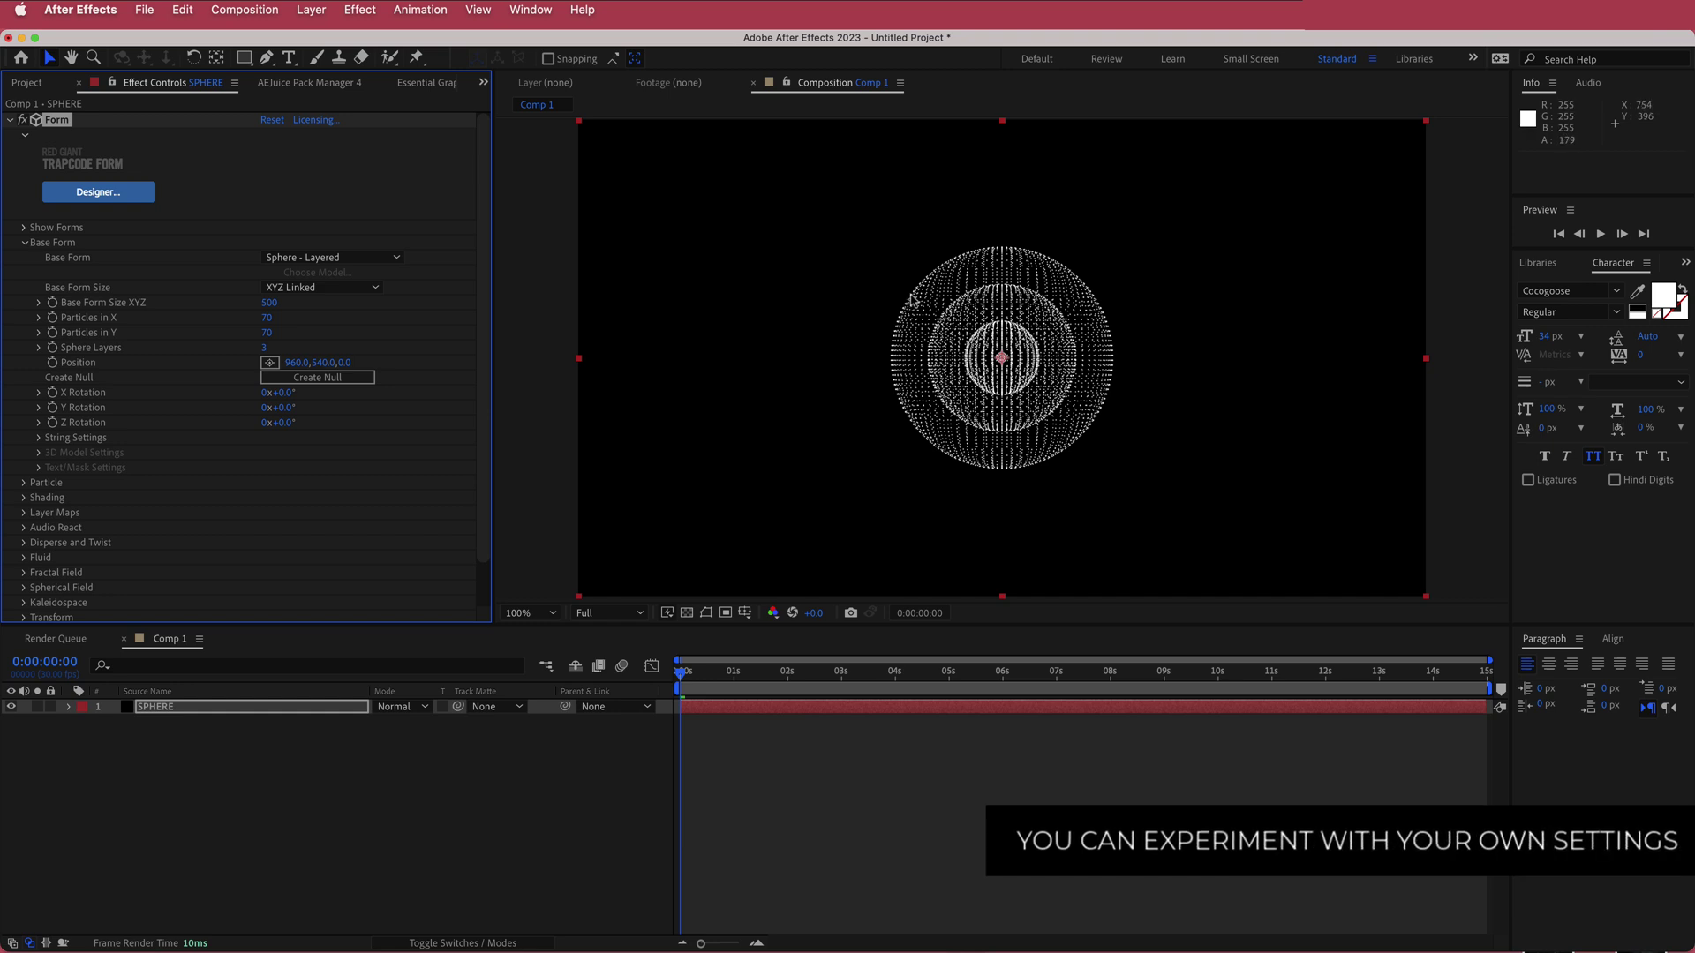
{"action": "left_click", "coordinate": [268, 303]}
{"action": "type", "text": "8"}
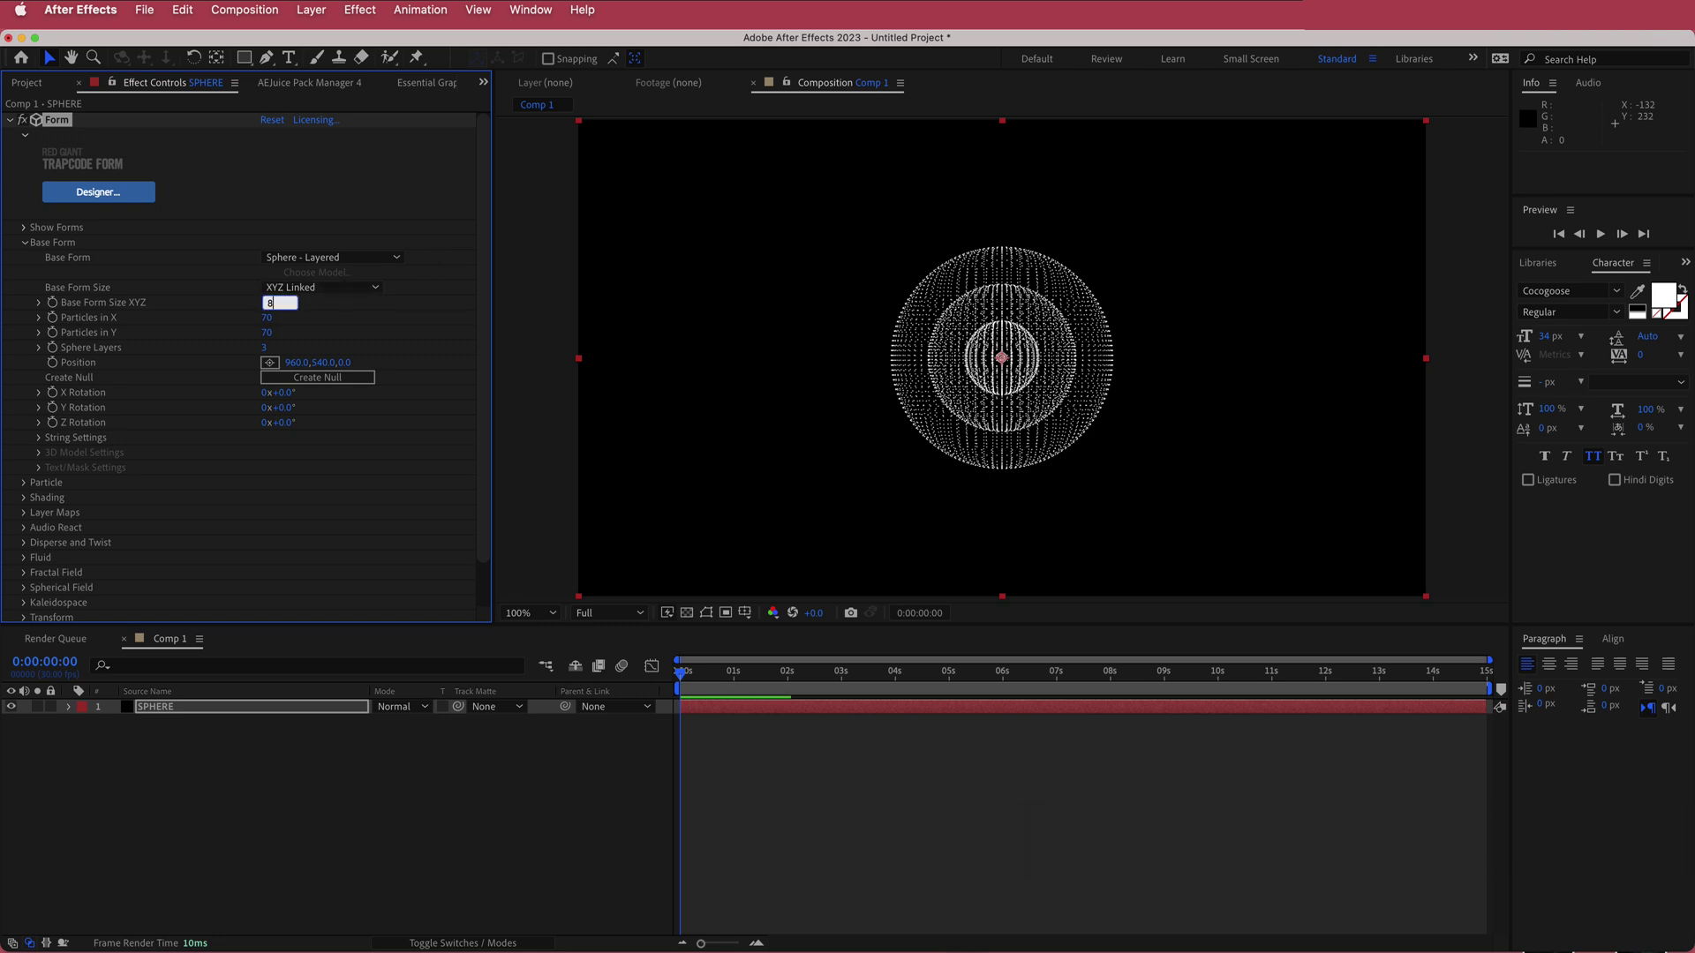
{"action": "type", "text": "00"}
{"action": "key", "text": "Return"}
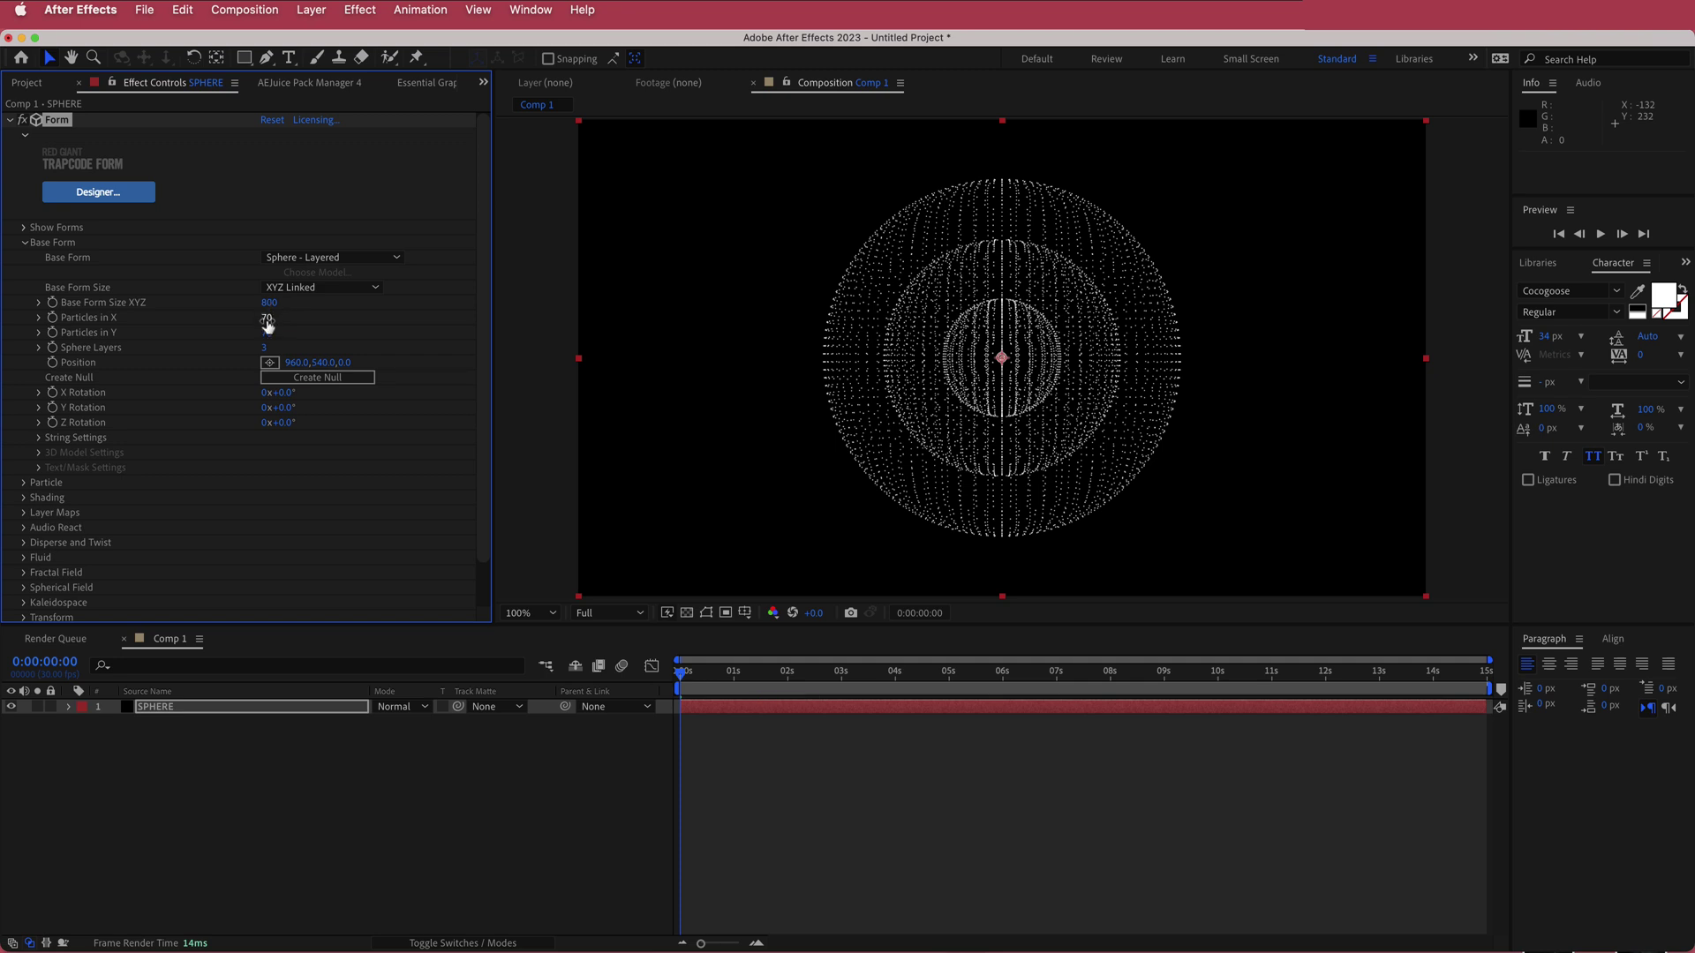
Set Particles in X and Y to 200 and Sphere Layers to 1.
{"action": "left_click", "coordinate": [265, 319]}
{"action": "key", "text": "Return"}
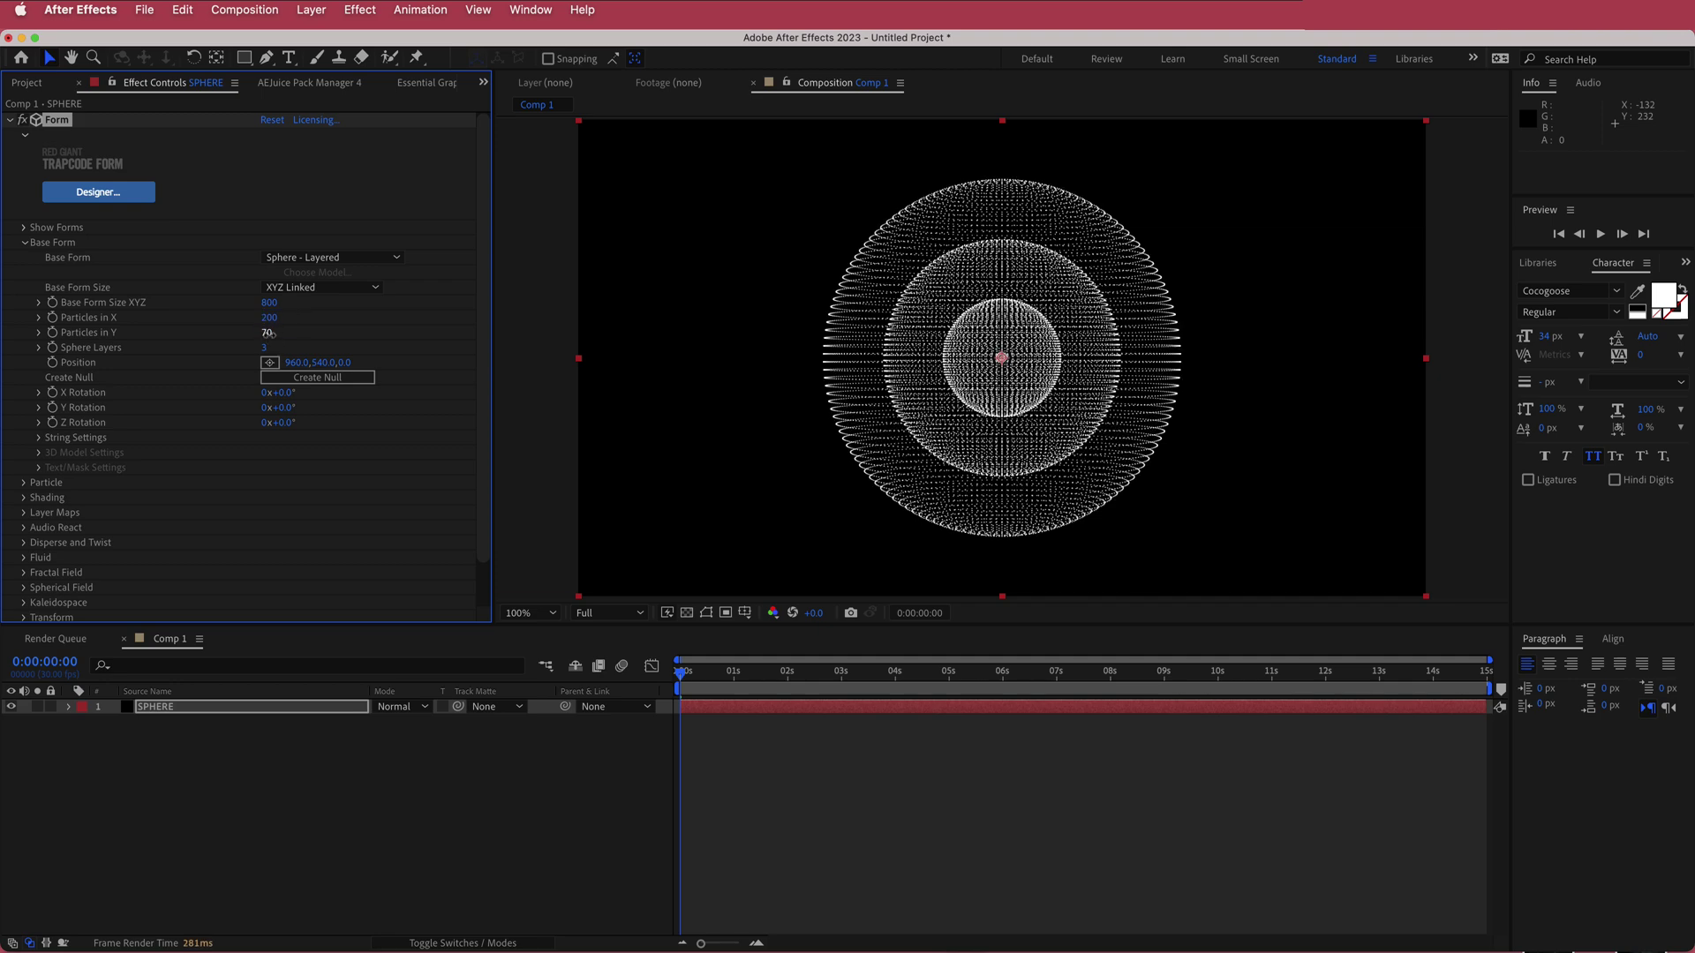
{"action": "left_click", "coordinate": [268, 334]}
{"action": "key", "text": "Return"}
{"action": "left_click", "coordinate": [267, 348]}
{"action": "type", "text": "1"}
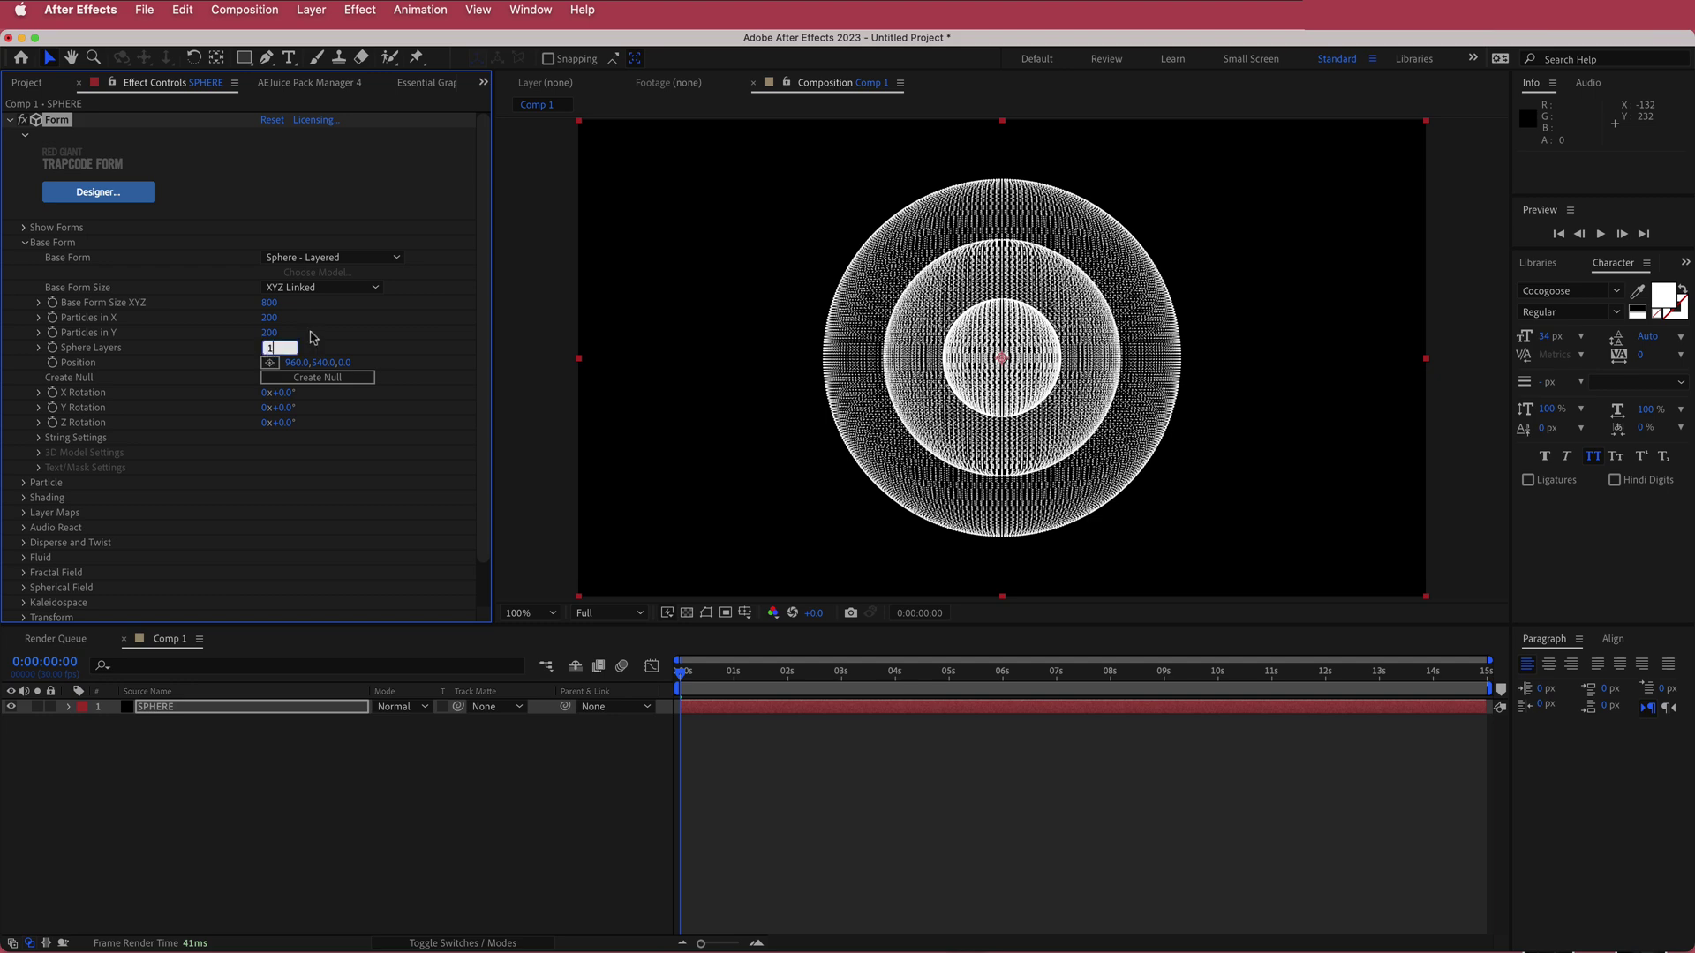
{"action": "key", "text": "Return"}
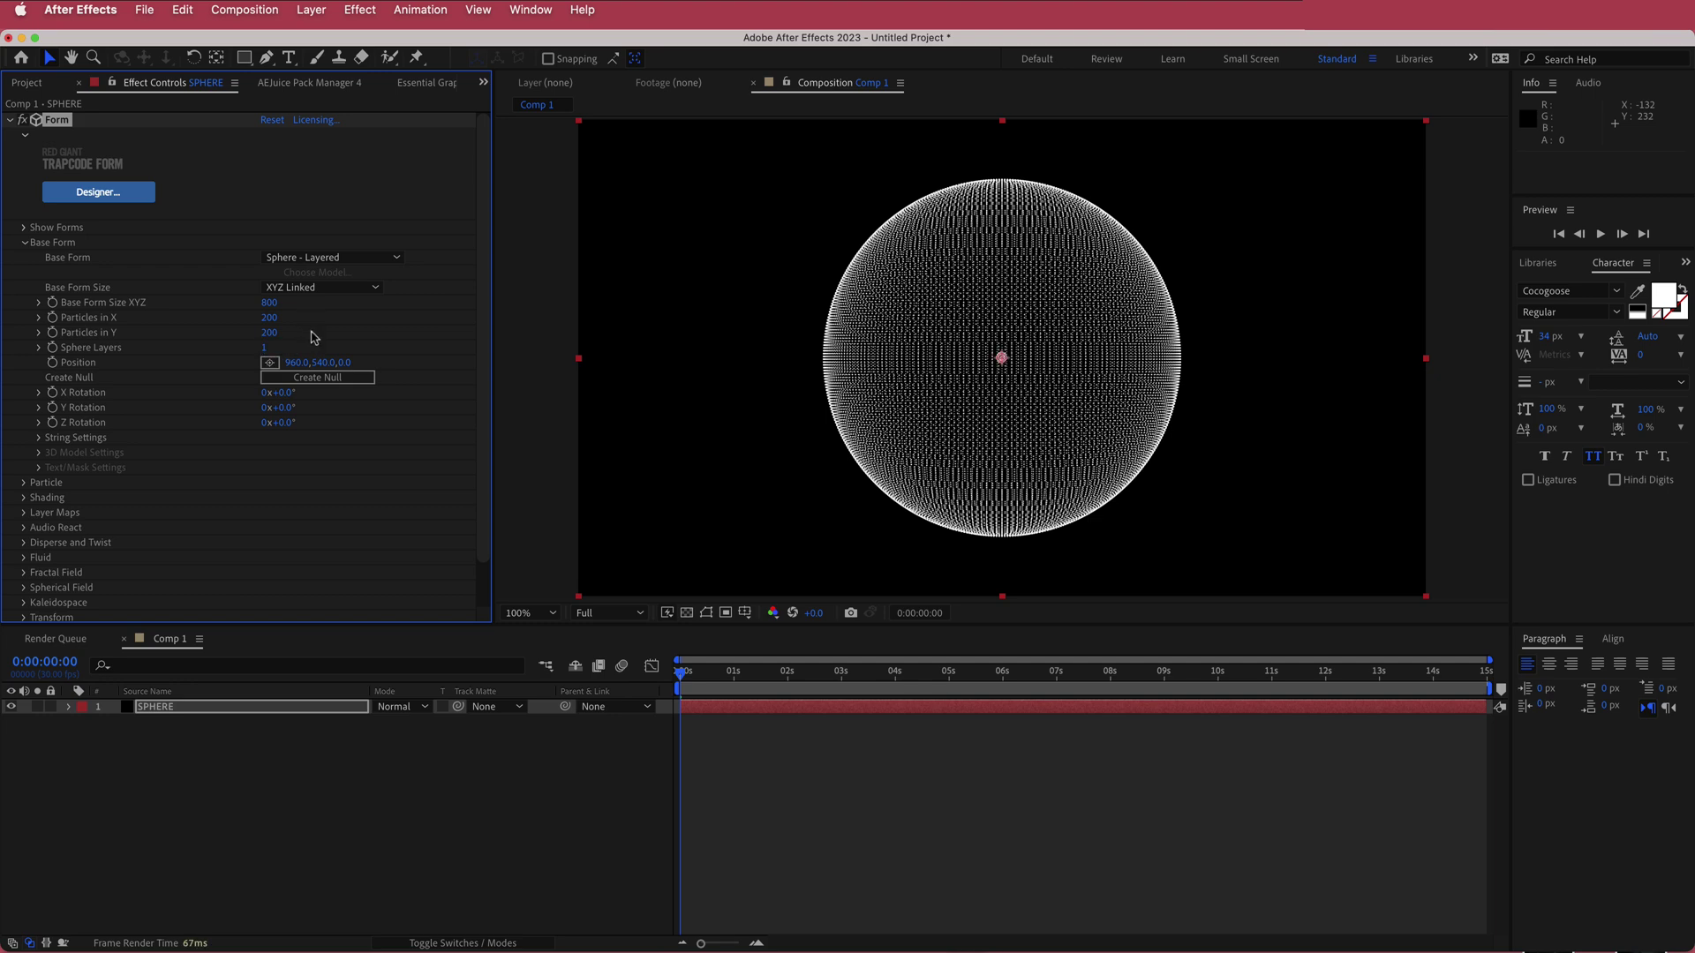
{"action": "left_click_drag", "start_coordinate": [269, 332], "coordinate": [368, 333]}
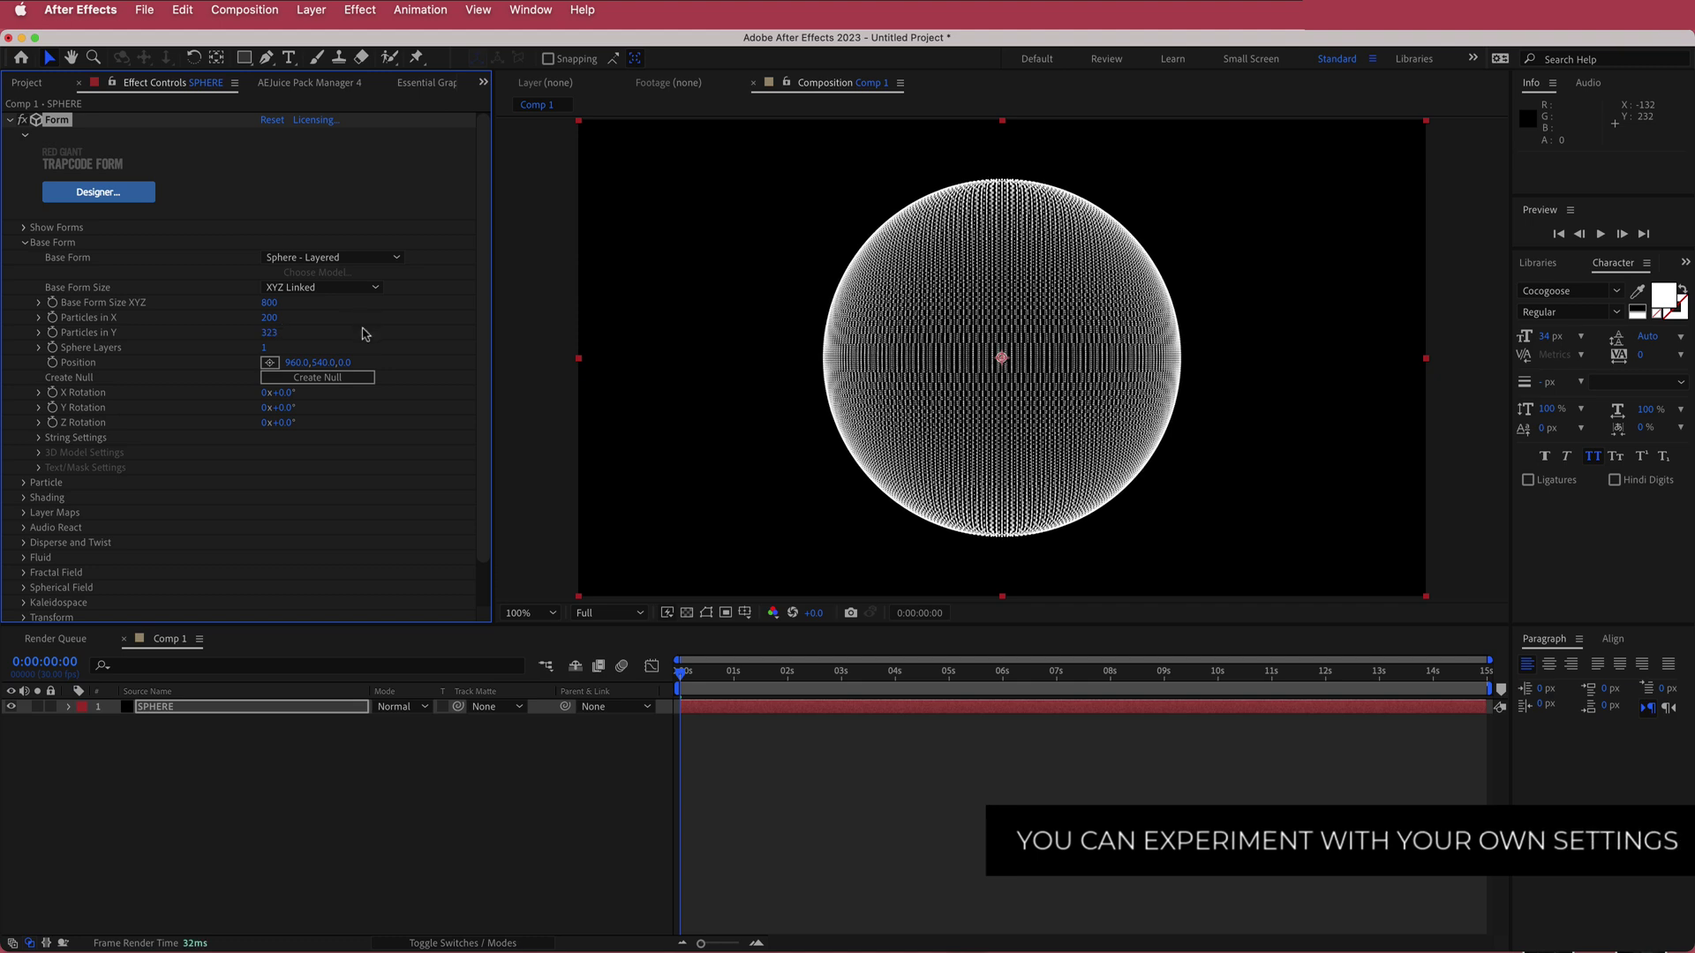
{"action": "key", "text": "super+z"}
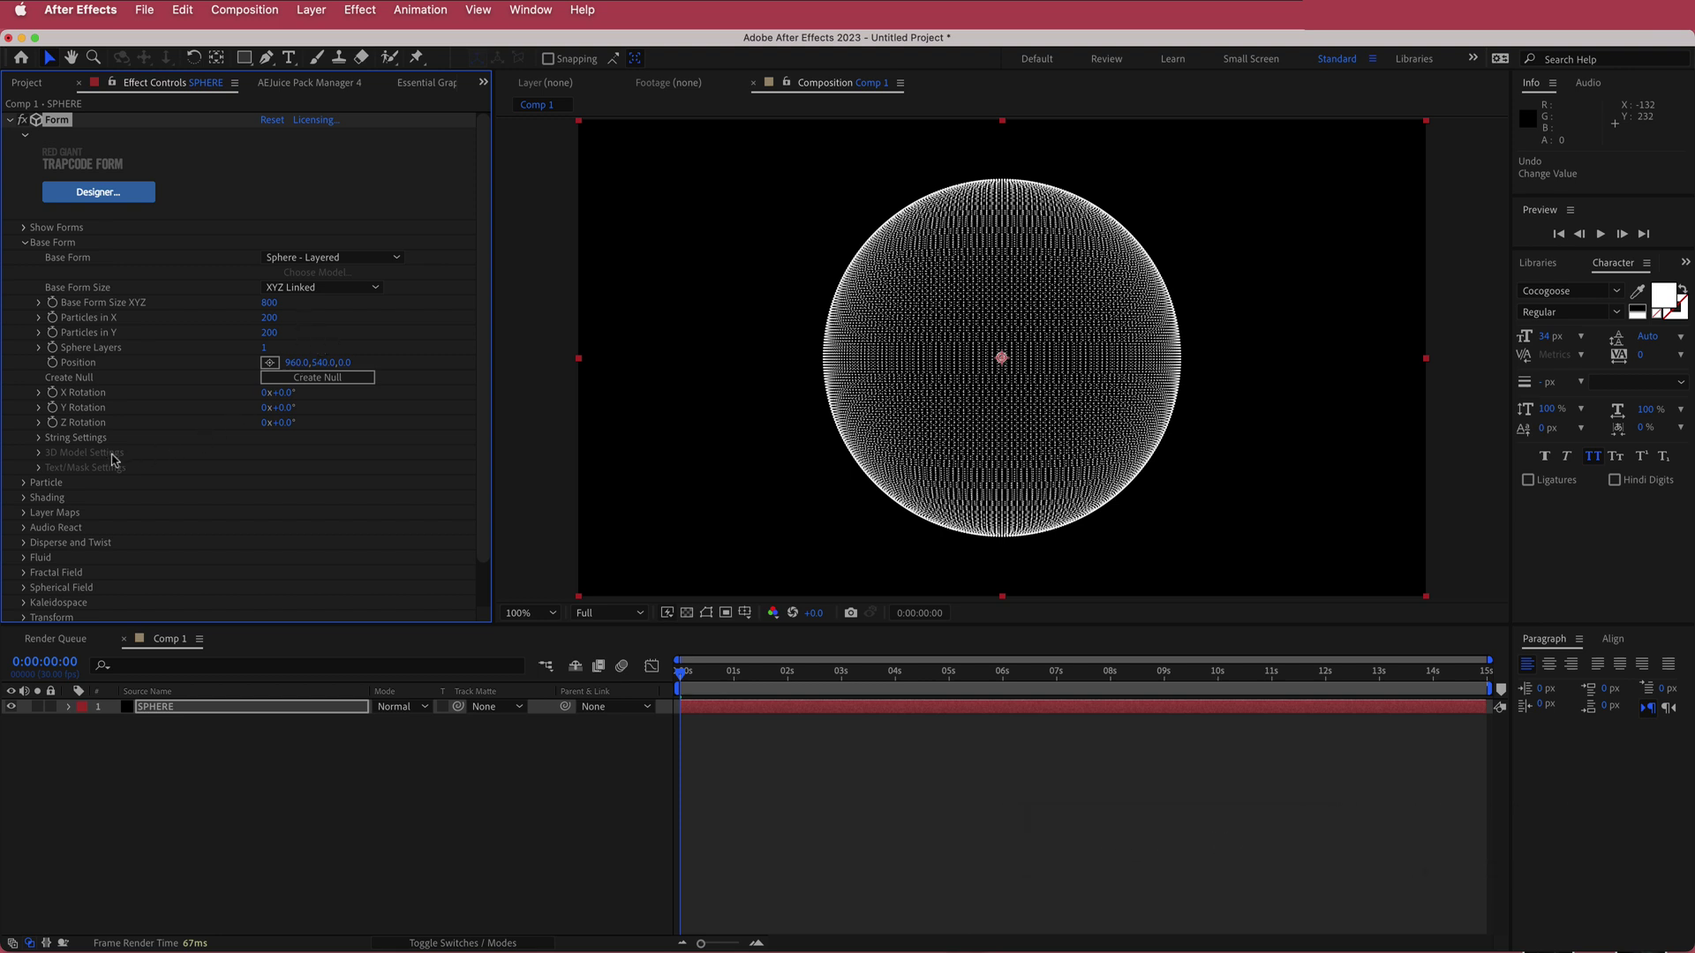
Set Opacity Random to 40% in Form's Particle group, then collapse the group.
{"action": "left_click", "coordinate": [25, 483]}
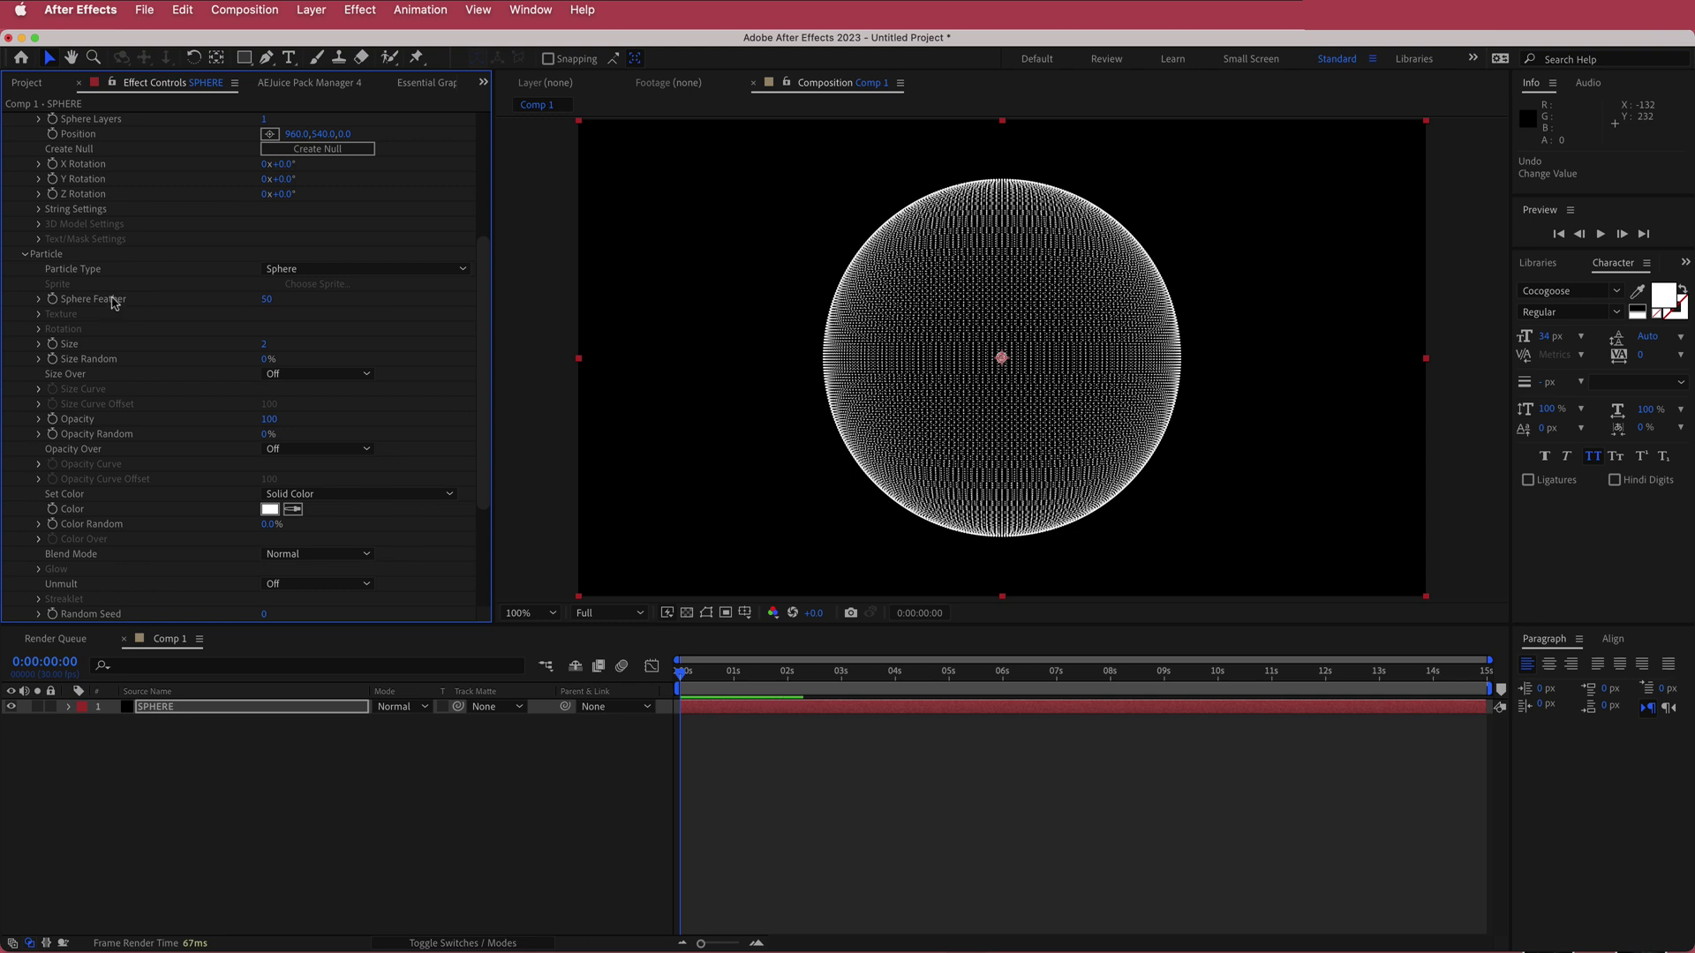
{"action": "left_click", "coordinate": [265, 434]}
{"action": "type", "text": "40"}
{"action": "key", "text": "Return"}
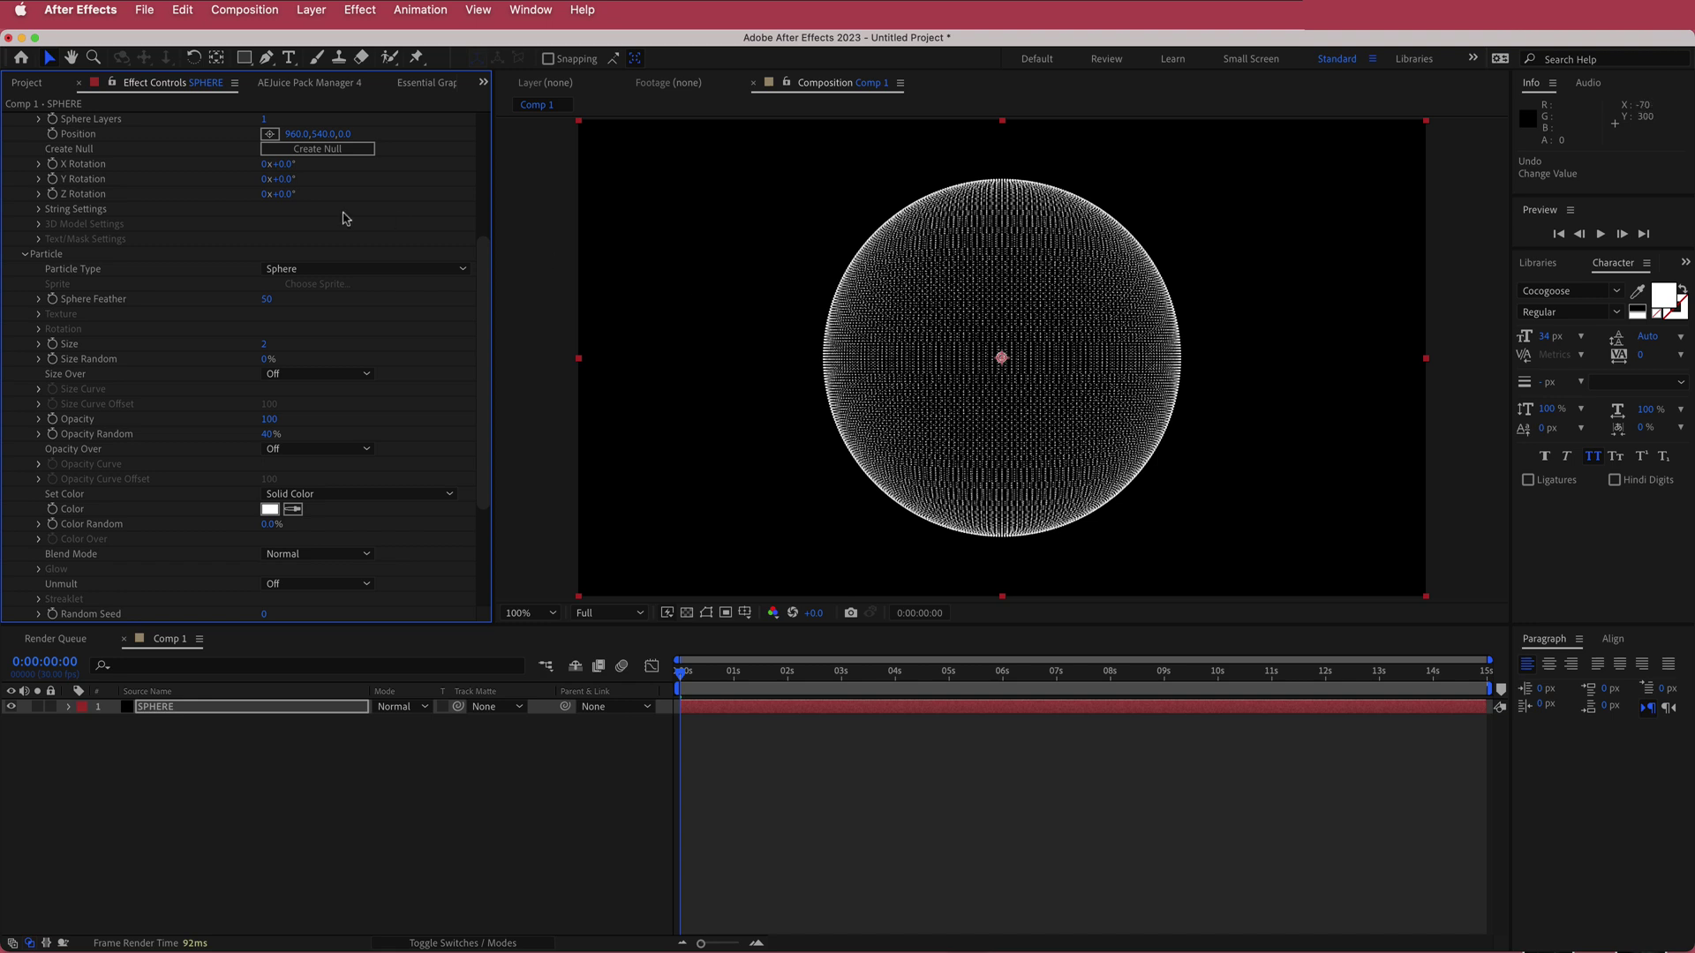
{"action": "left_click", "coordinate": [25, 256]}
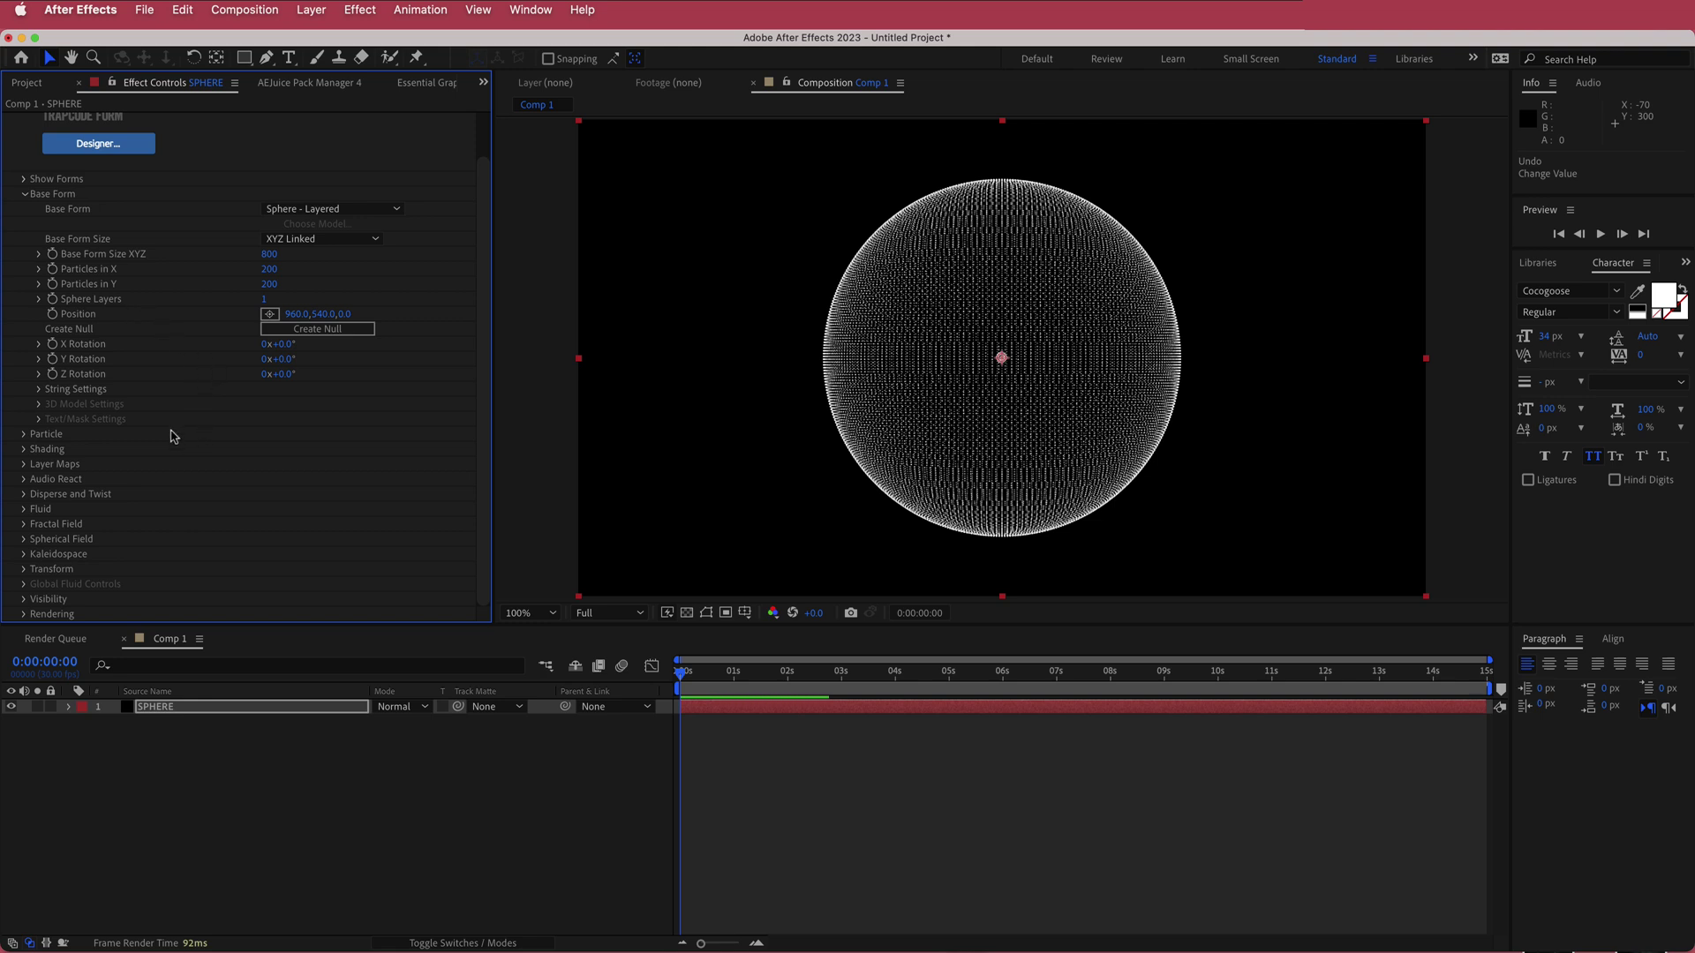
Set Fractal Field's Affect Opacity to 20.
{"action": "left_click", "coordinate": [24, 525]}
{"action": "scroll", "coordinate": [24, 528], "scroll_direction": "down", "scroll_amount": 5}
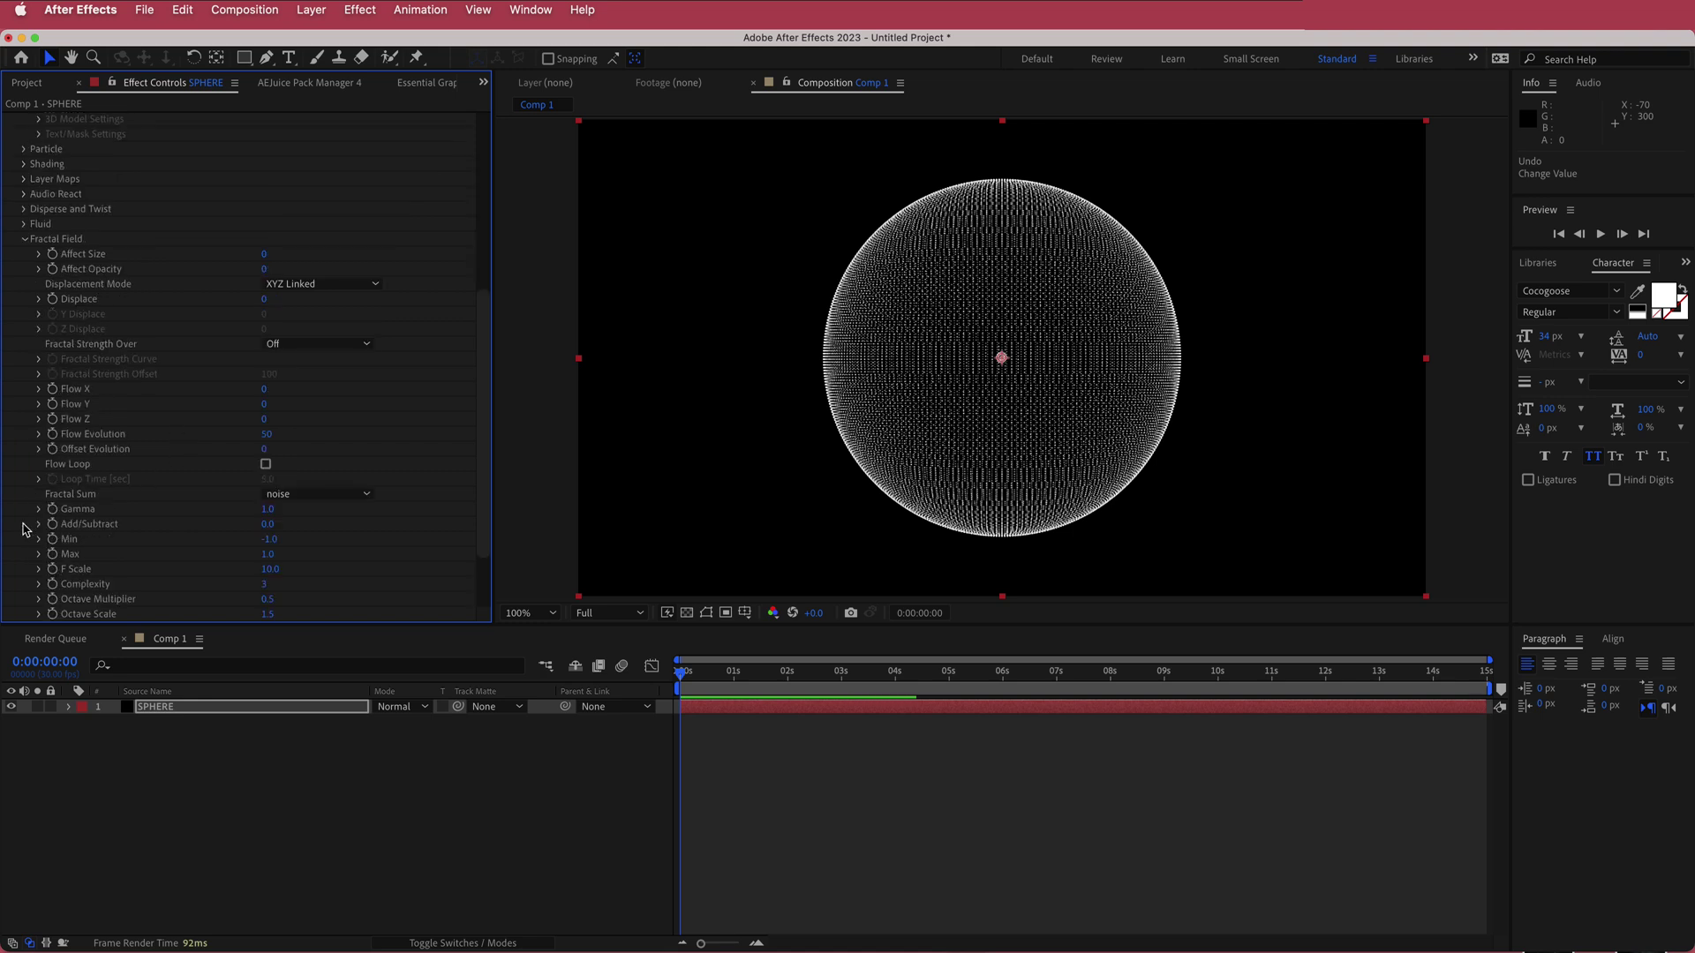
{"action": "left_click", "coordinate": [266, 271]}
{"action": "type", "text": "20"}
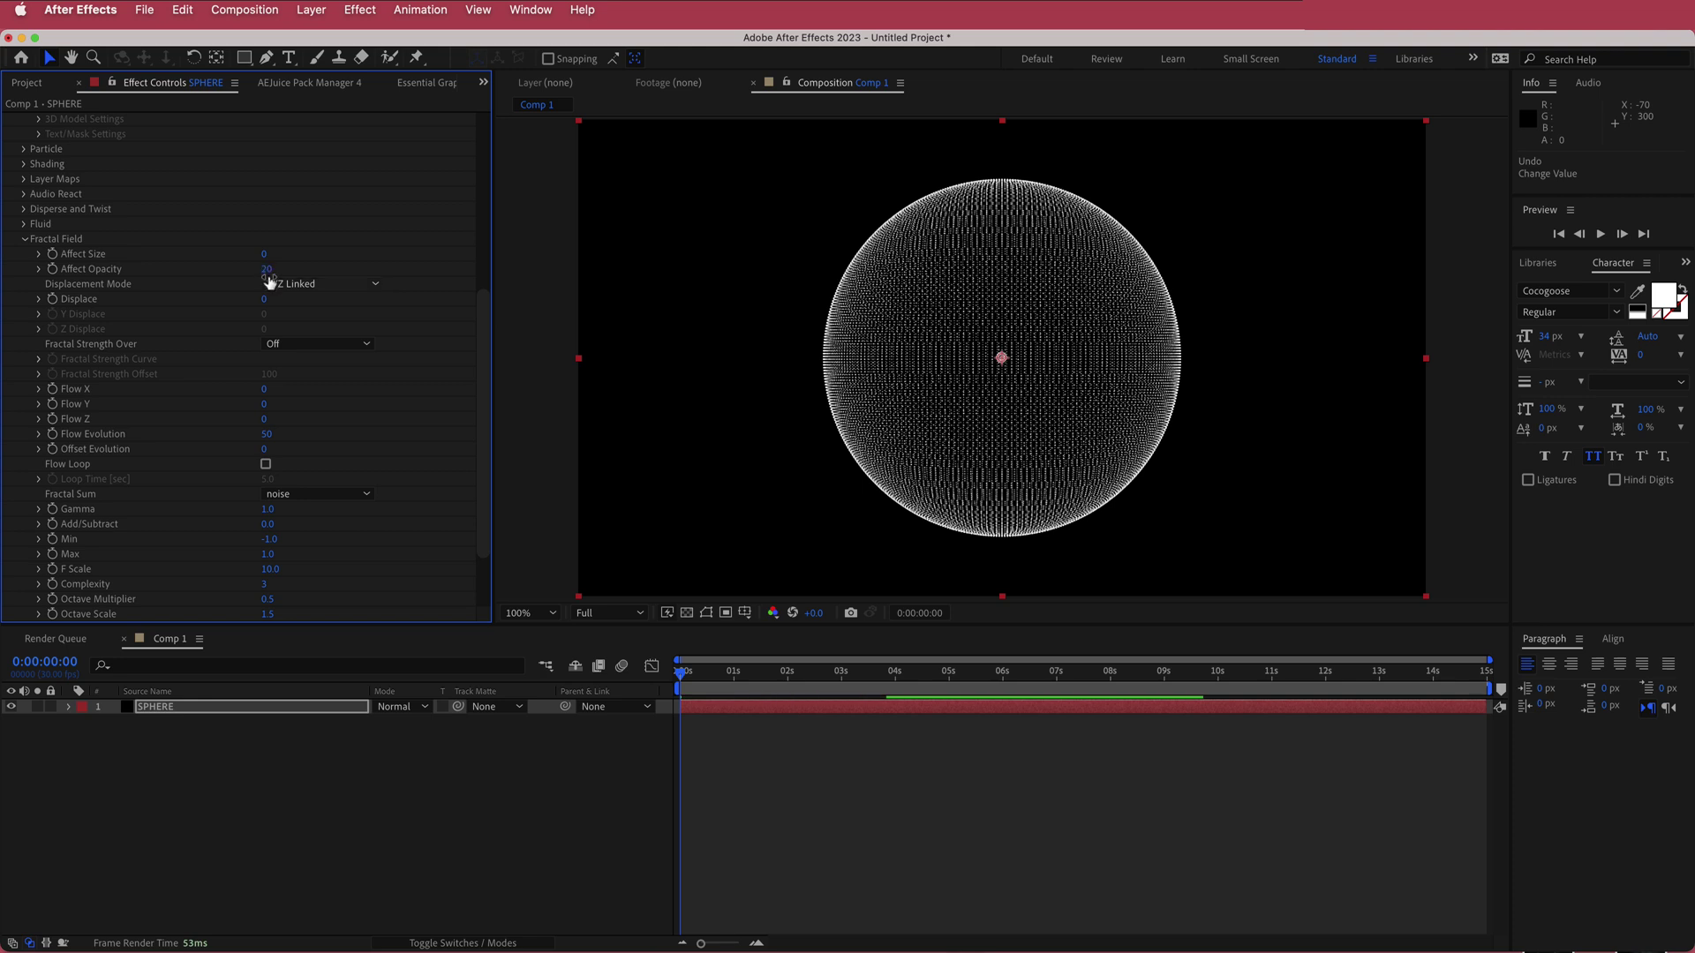
{"action": "key", "text": "Return"}
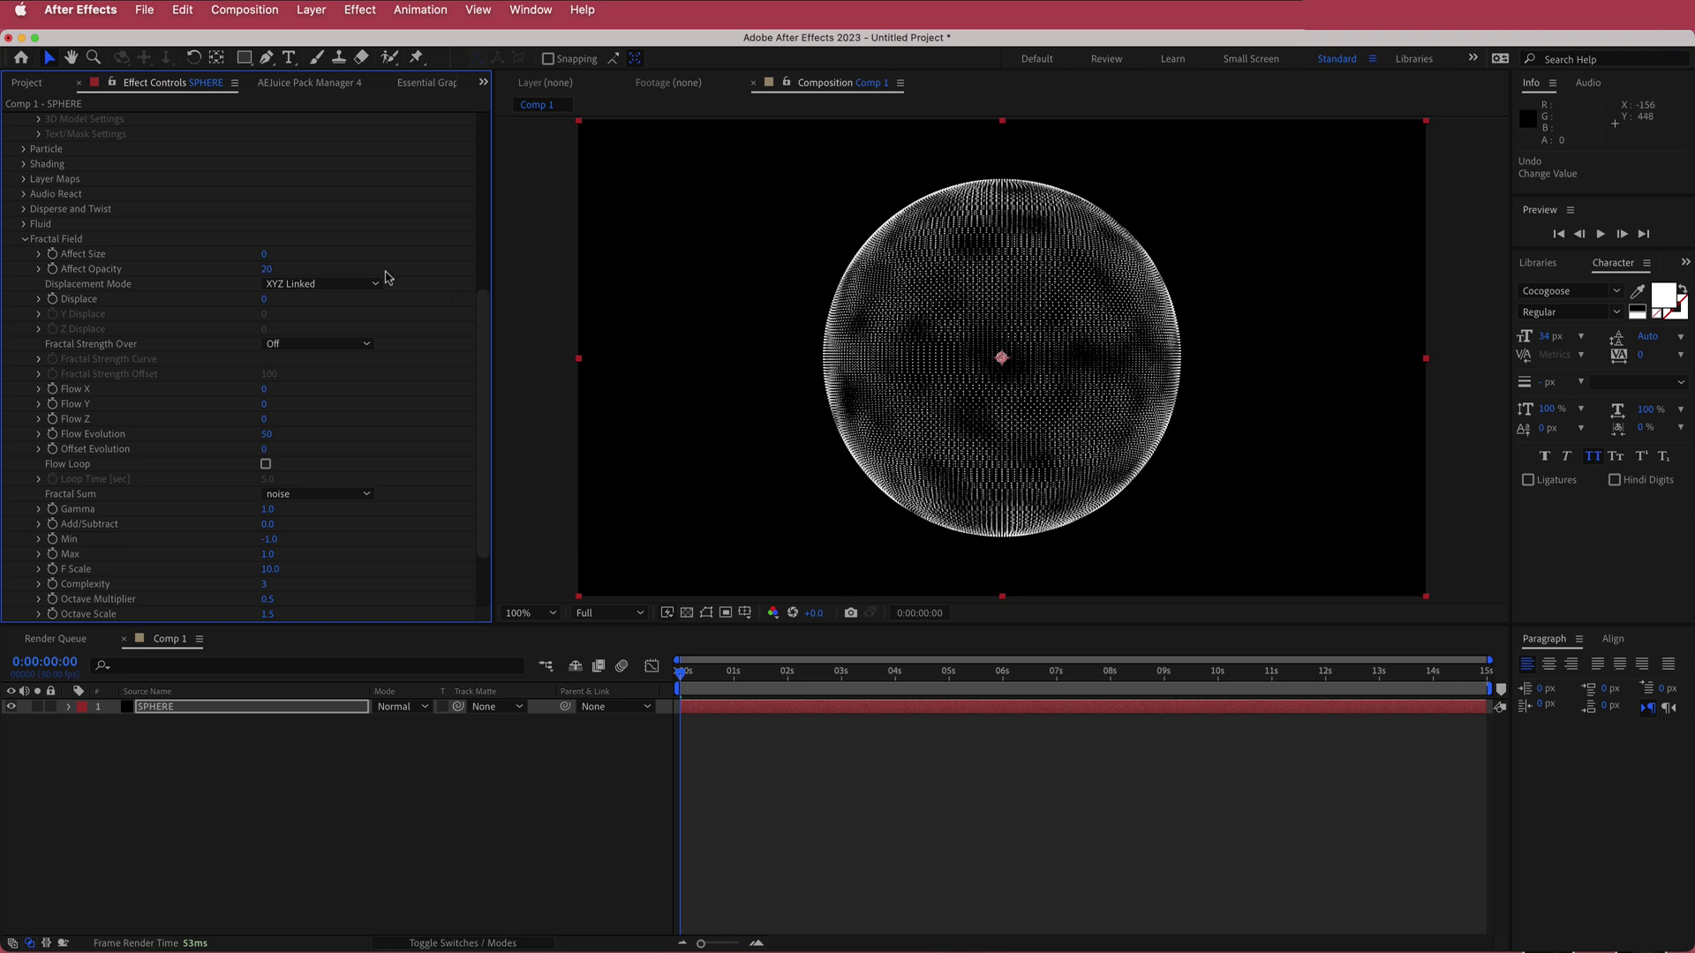
Set Fractal Field Flow X, Flow Y and Flow Z each to 20.
{"action": "left_click", "coordinate": [264, 389]}
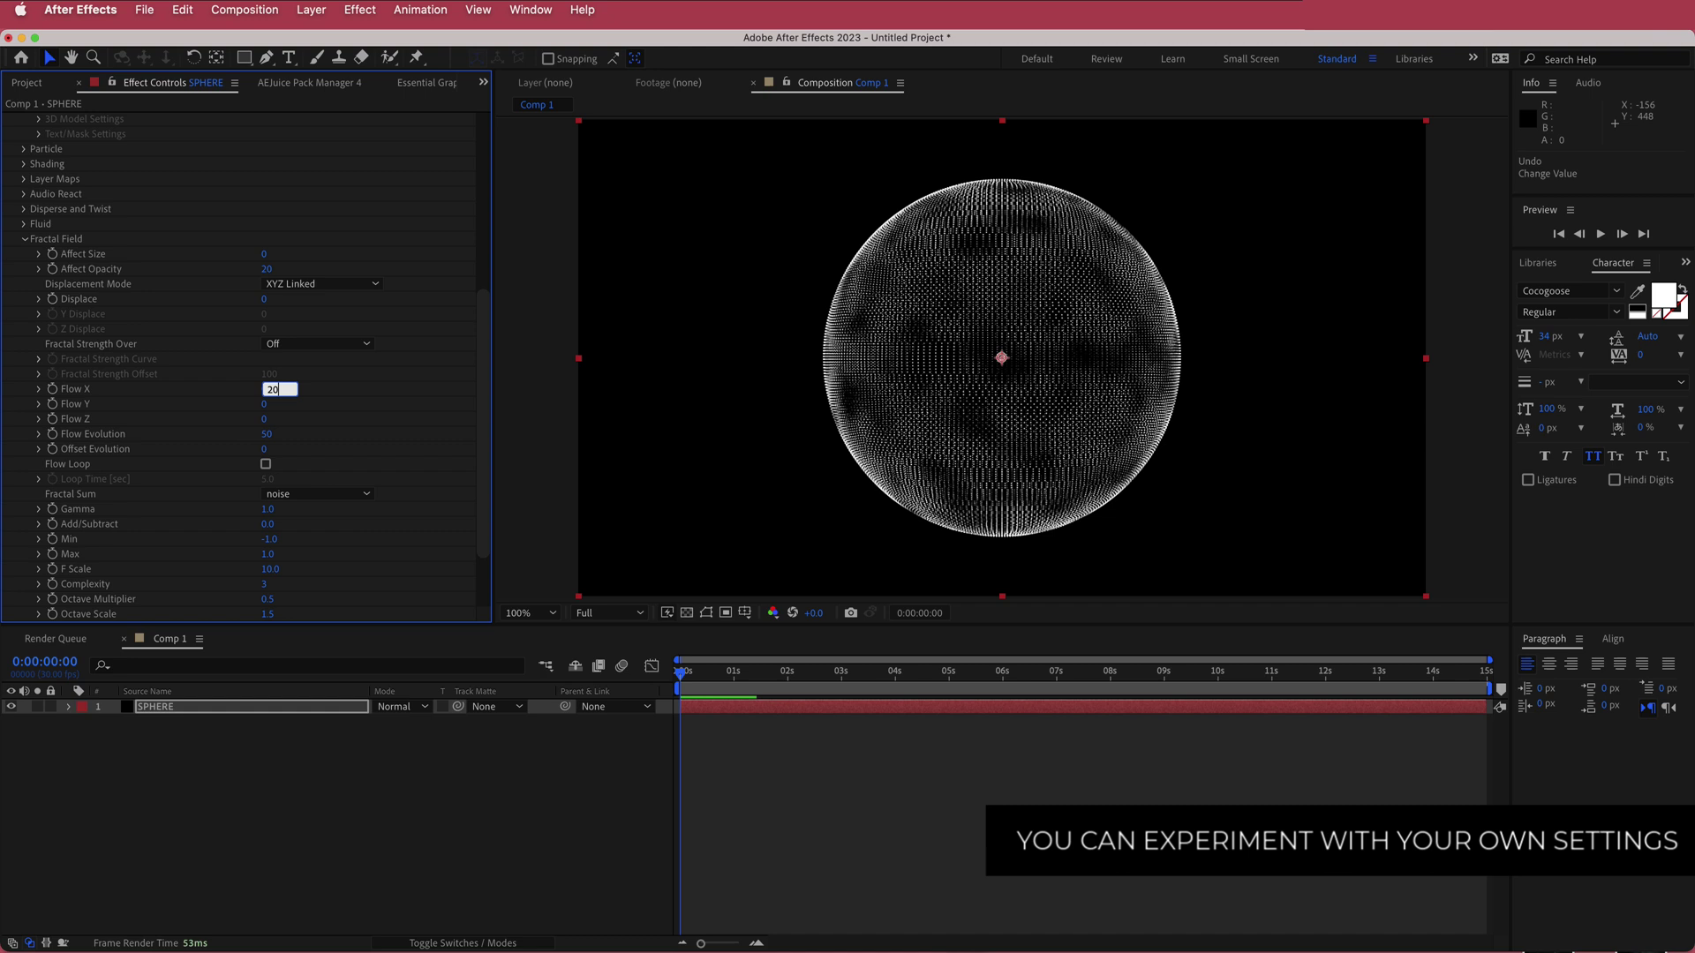
{"action": "key", "text": "Return"}
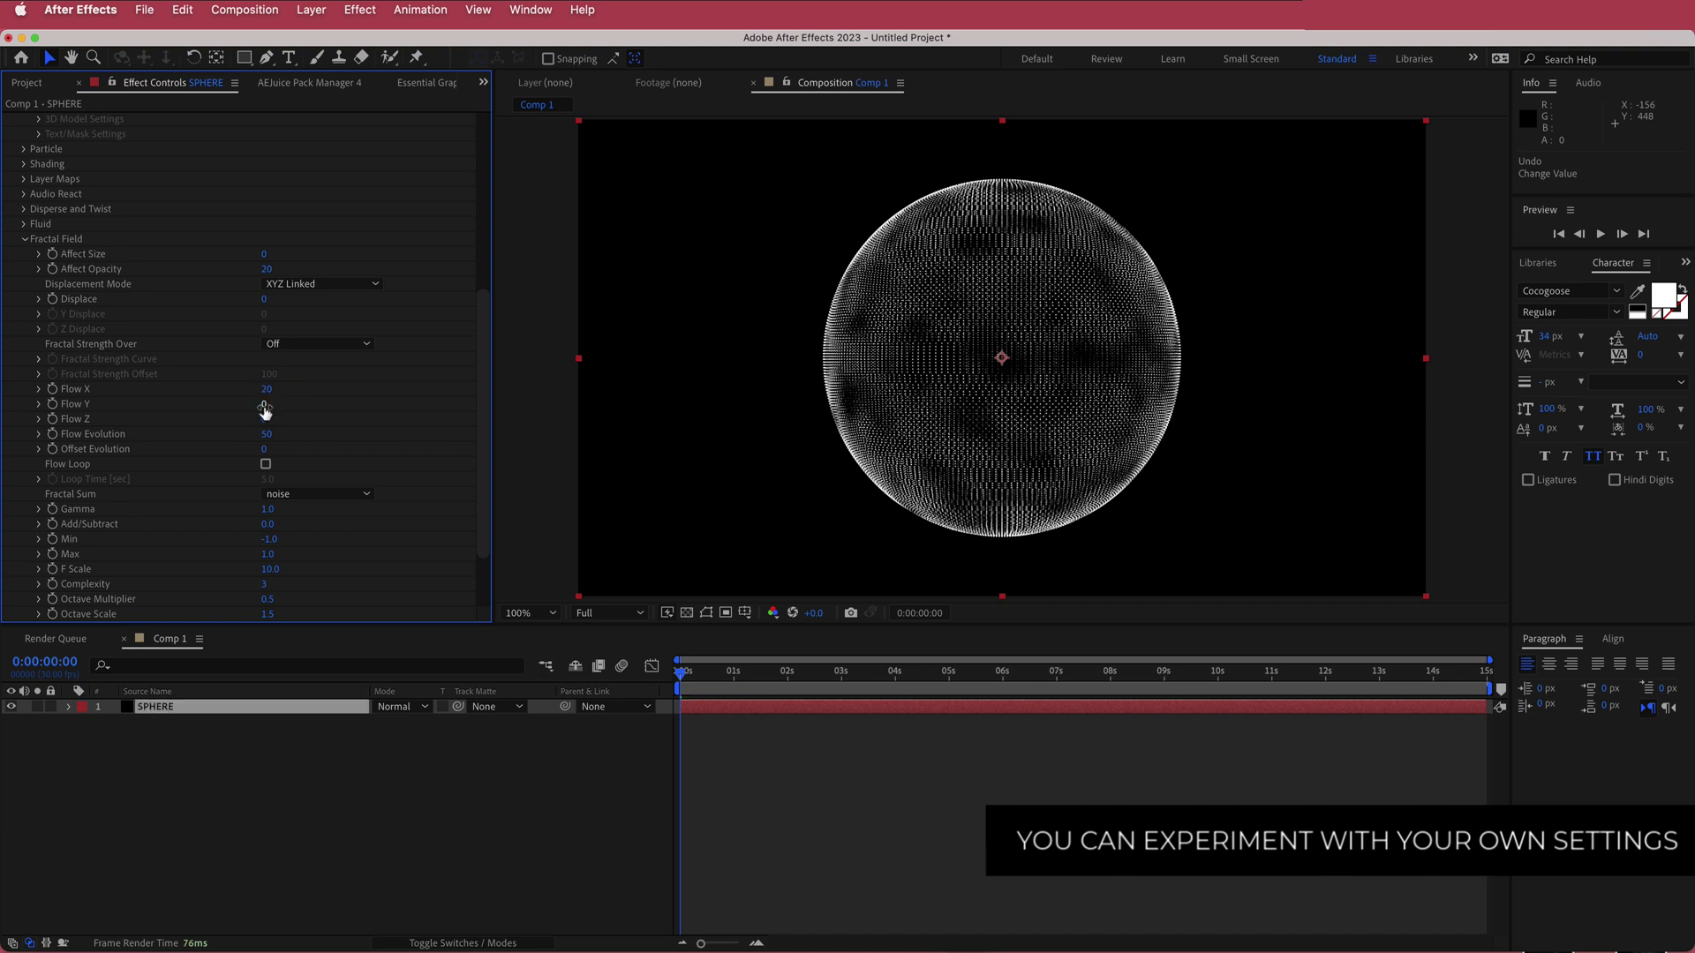
{"action": "left_click", "coordinate": [263, 405]}
{"action": "type", "text": "20"}
{"action": "key", "text": "Return"}
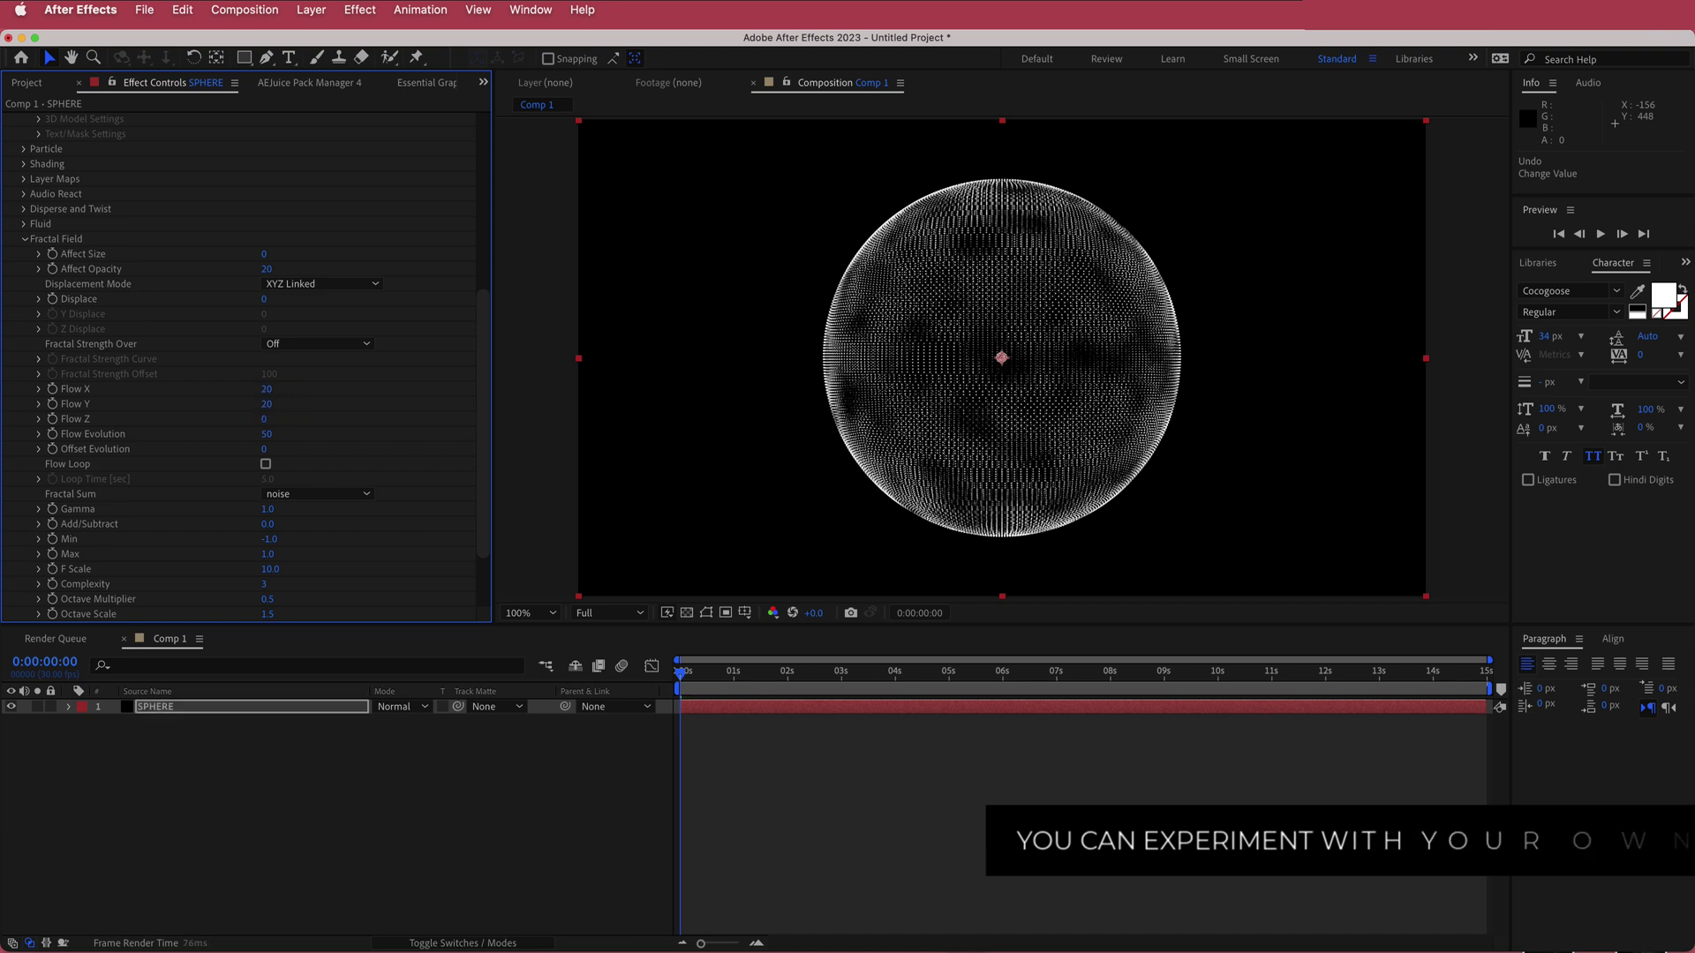
{"action": "left_click", "coordinate": [264, 420]}
{"action": "type", "text": "20"}
{"action": "key", "text": "Return"}
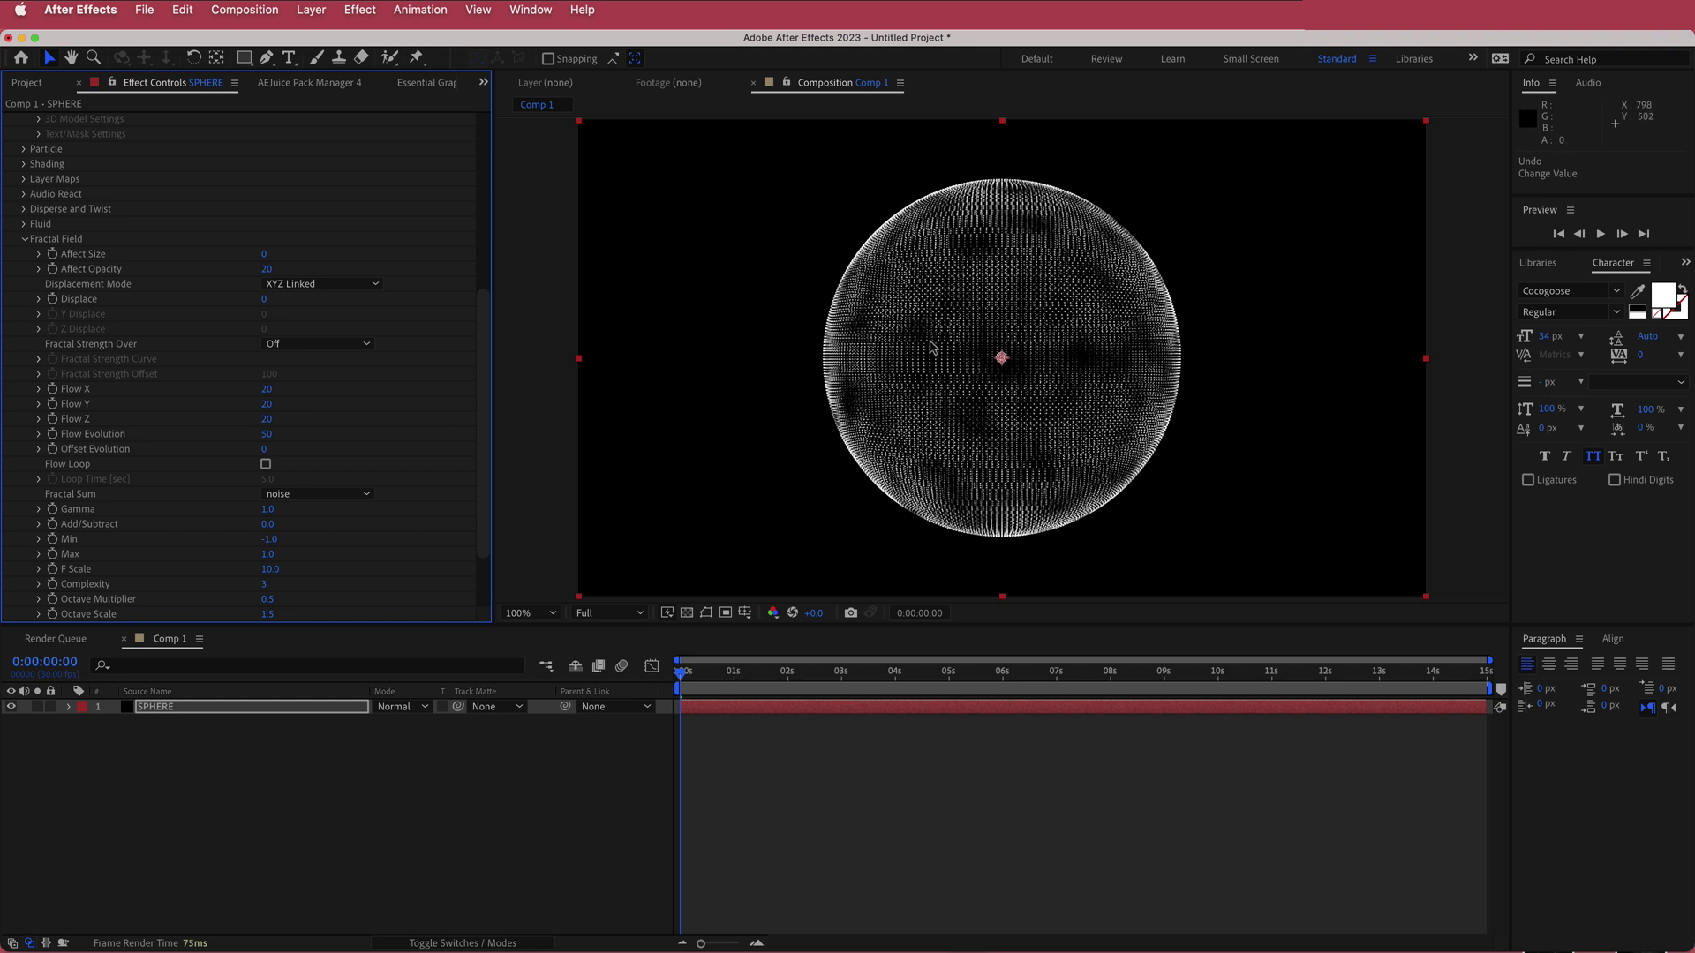
Enable Flow Loop with a 15-second Loop Time and scrub the timeline to preview the noise.
{"action": "left_click", "coordinate": [266, 464]}
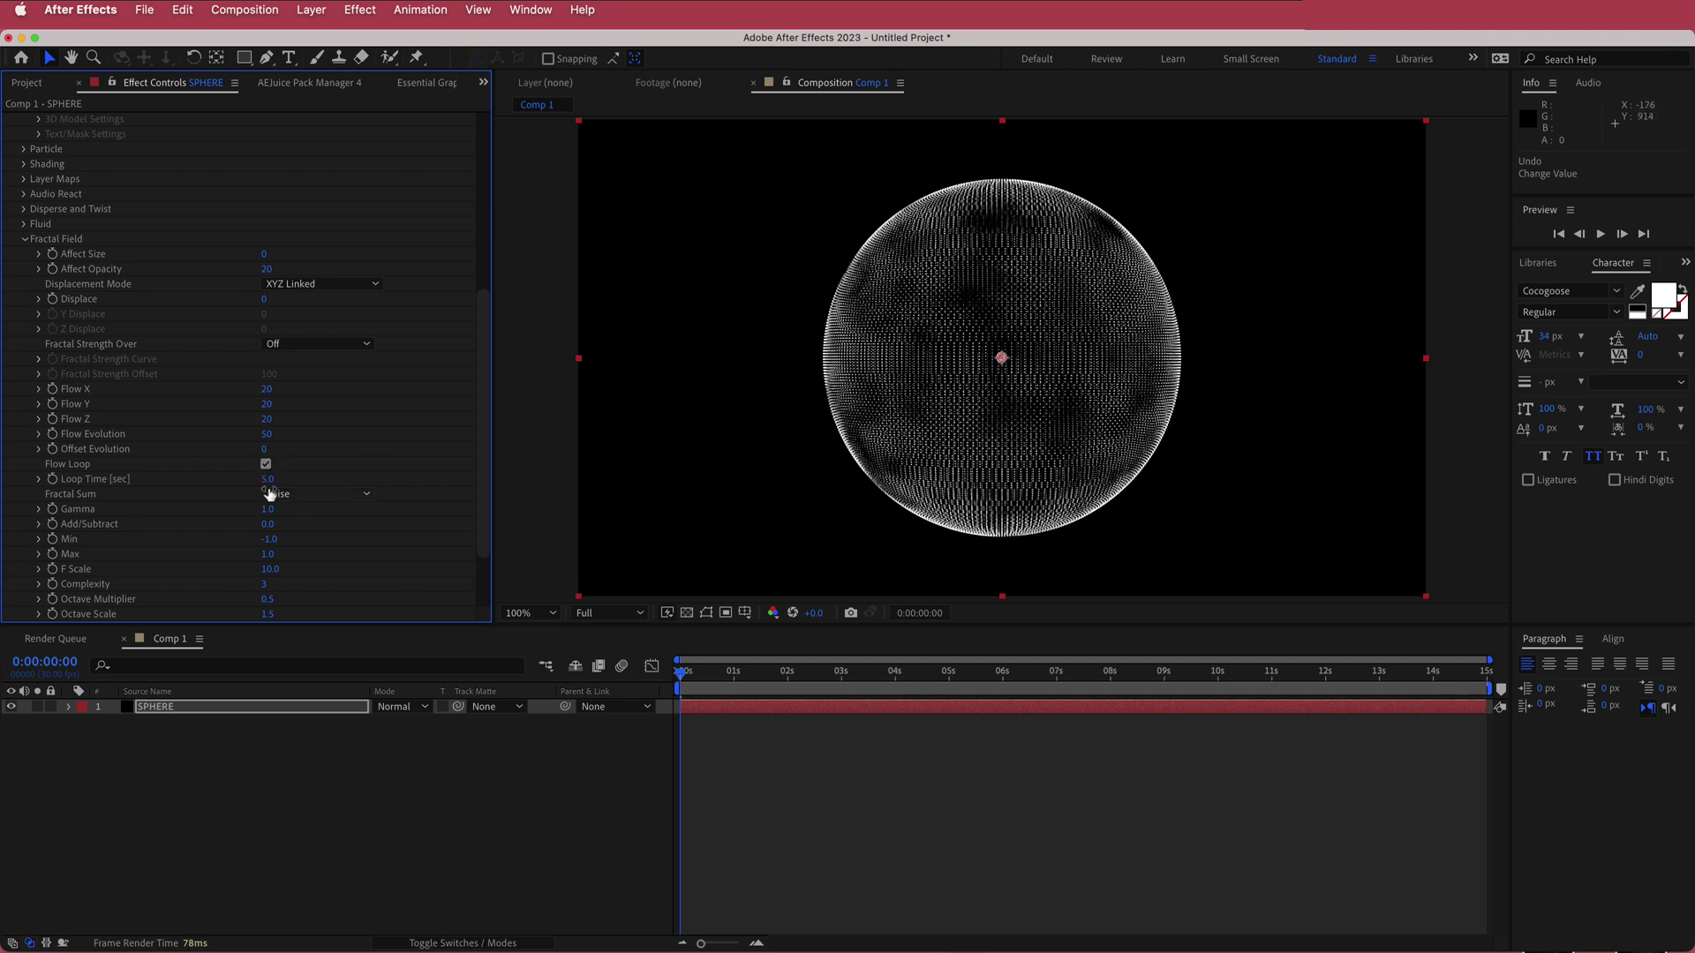
{"action": "left_click", "coordinate": [265, 480]}
{"action": "key", "text": "Return"}
{"action": "left_click_drag", "start_coordinate": [681, 671], "coordinate": [1546, 673]}
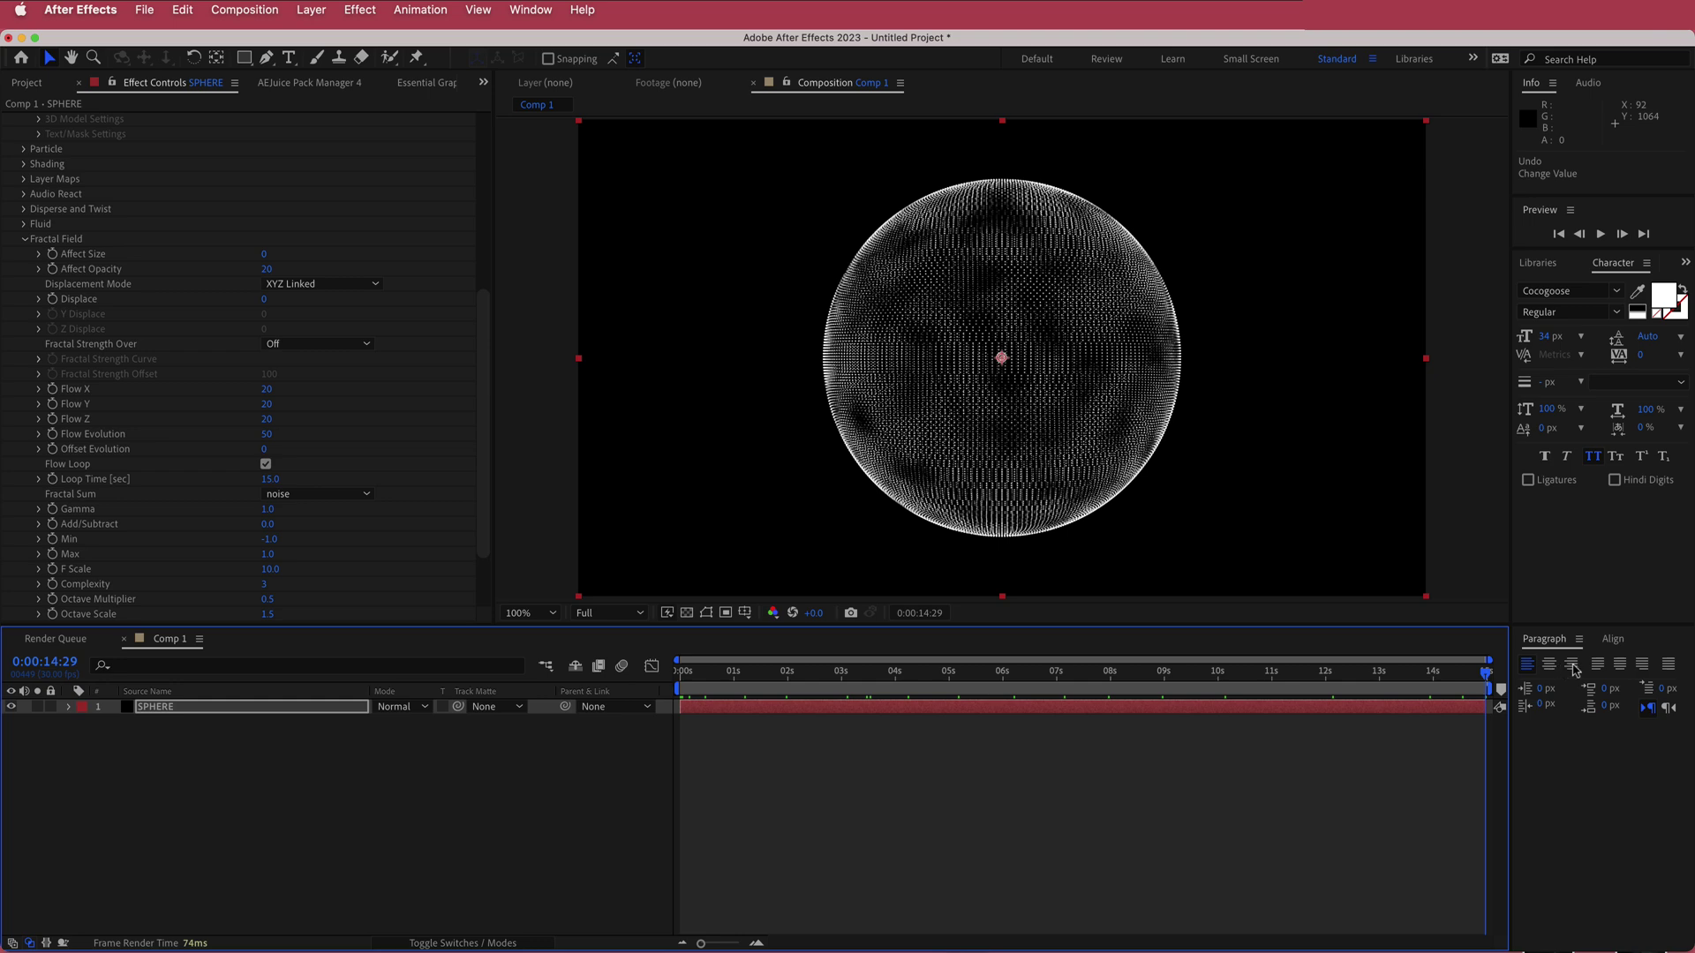
{"action": "key", "text": "Home"}
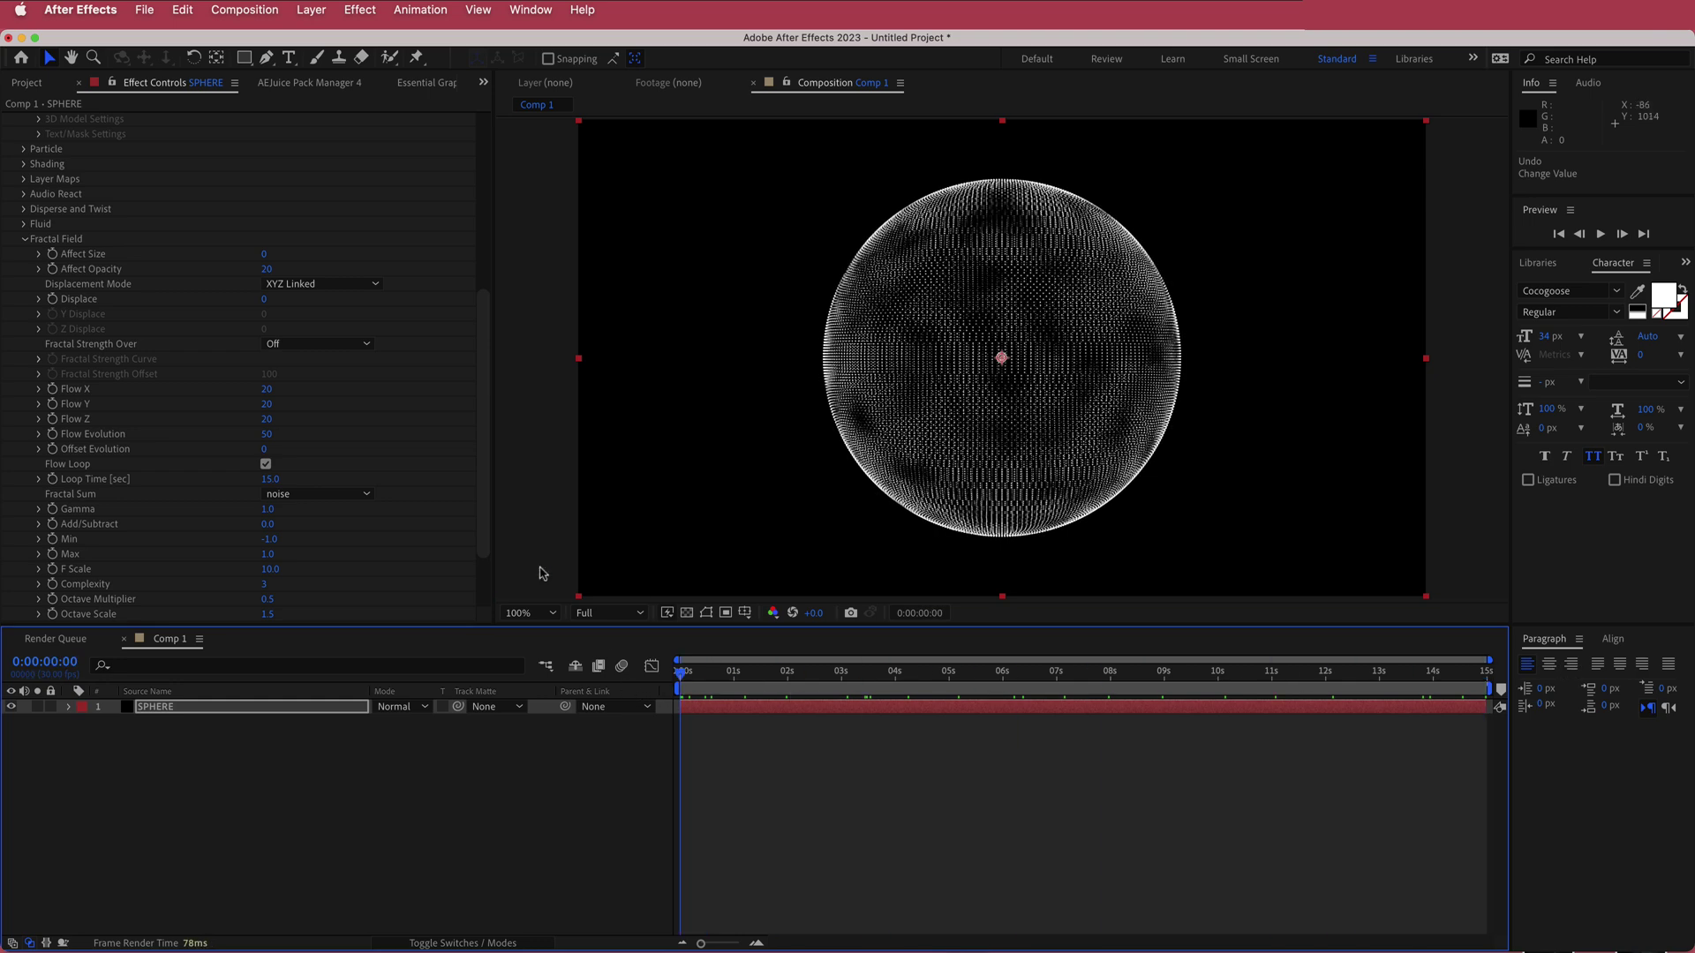
{"action": "left_click", "coordinate": [266, 302]}
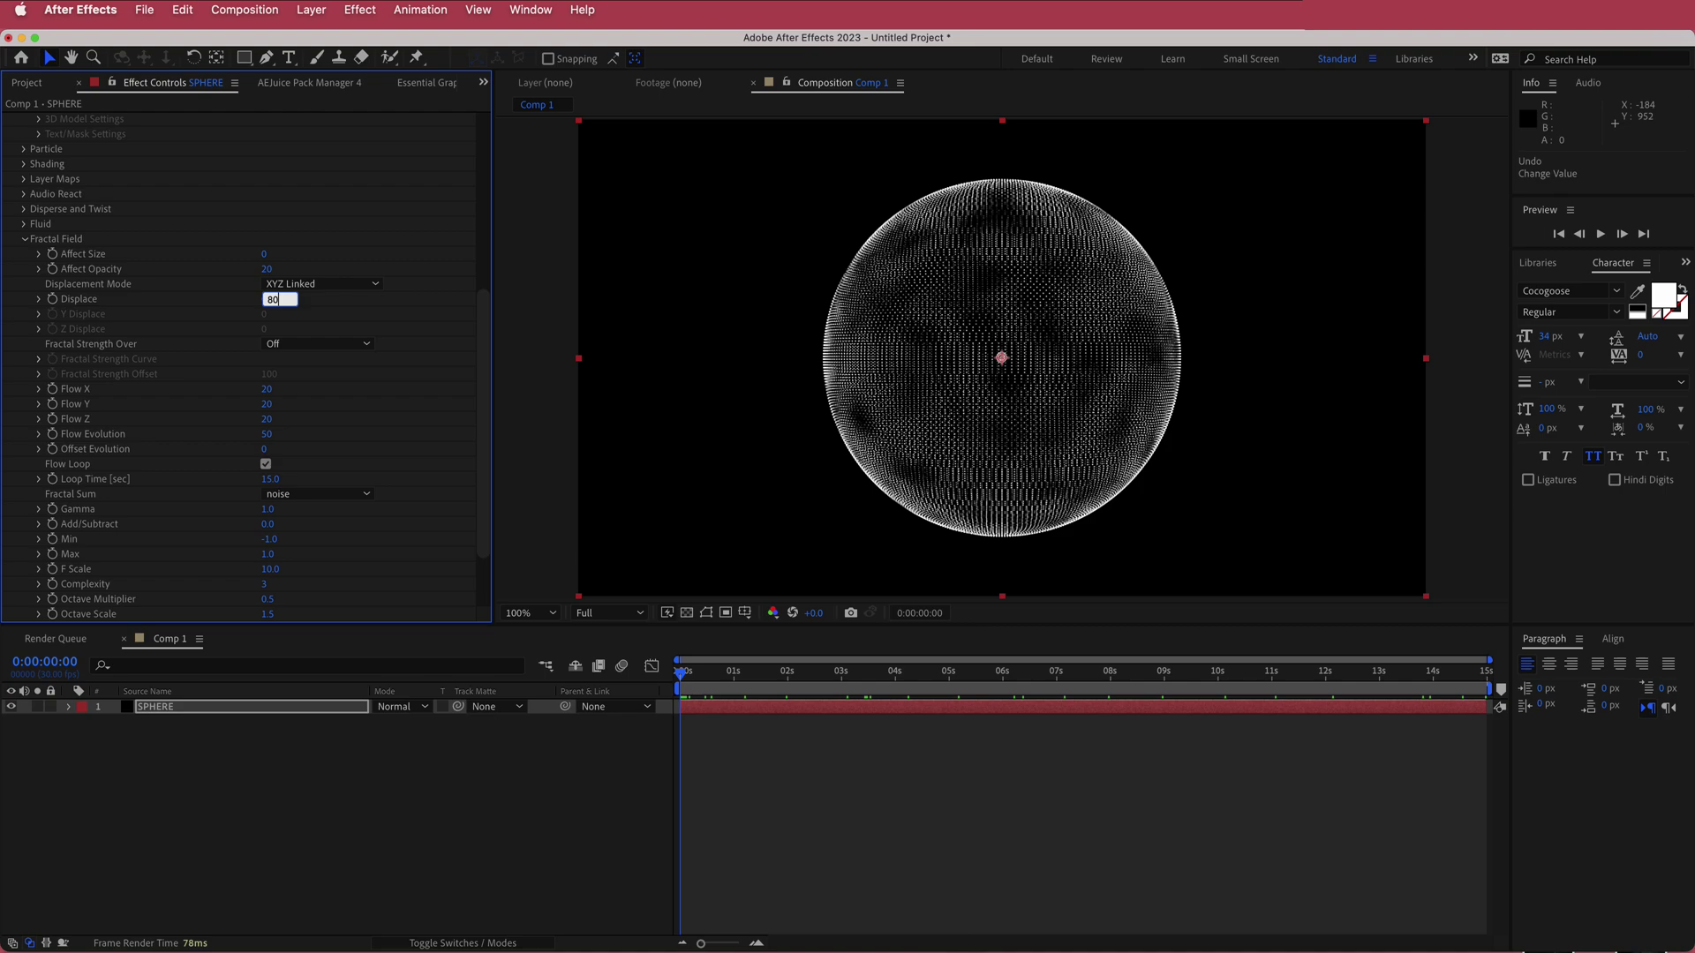
Commit Displace 80 and set F Scale to 9, dismissing the flow loop error messages.
{"action": "key", "text": "Return"}
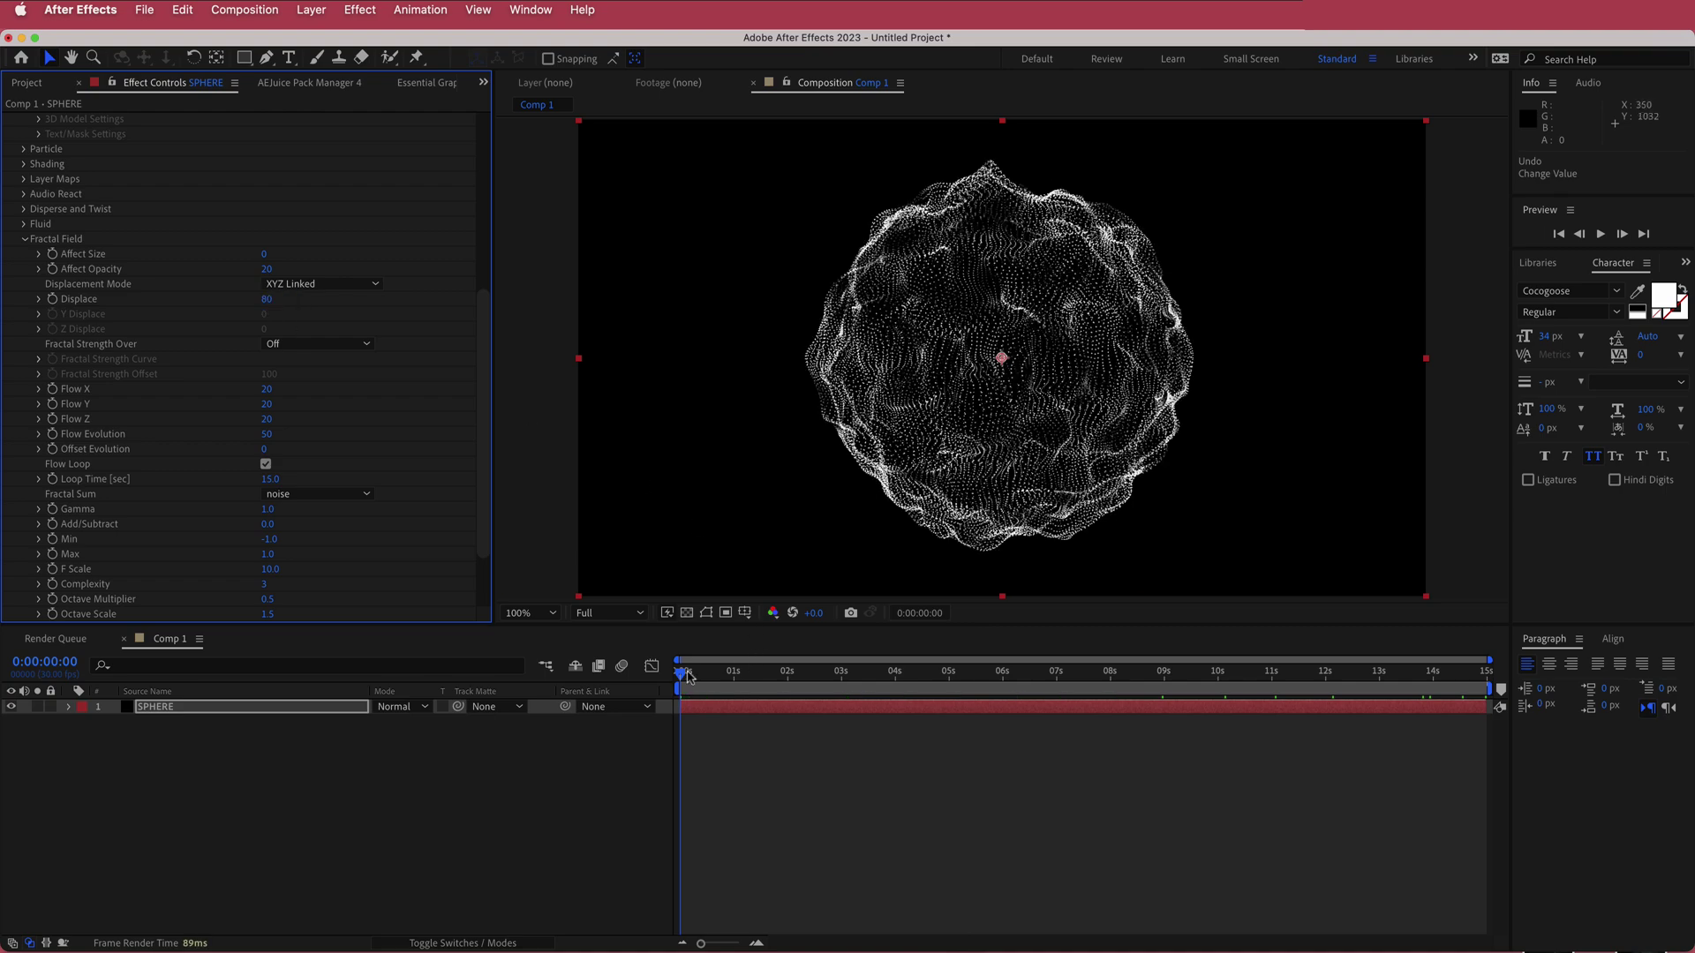
{"action": "left_click_drag", "start_coordinate": [687, 675], "coordinate": [839, 667]}
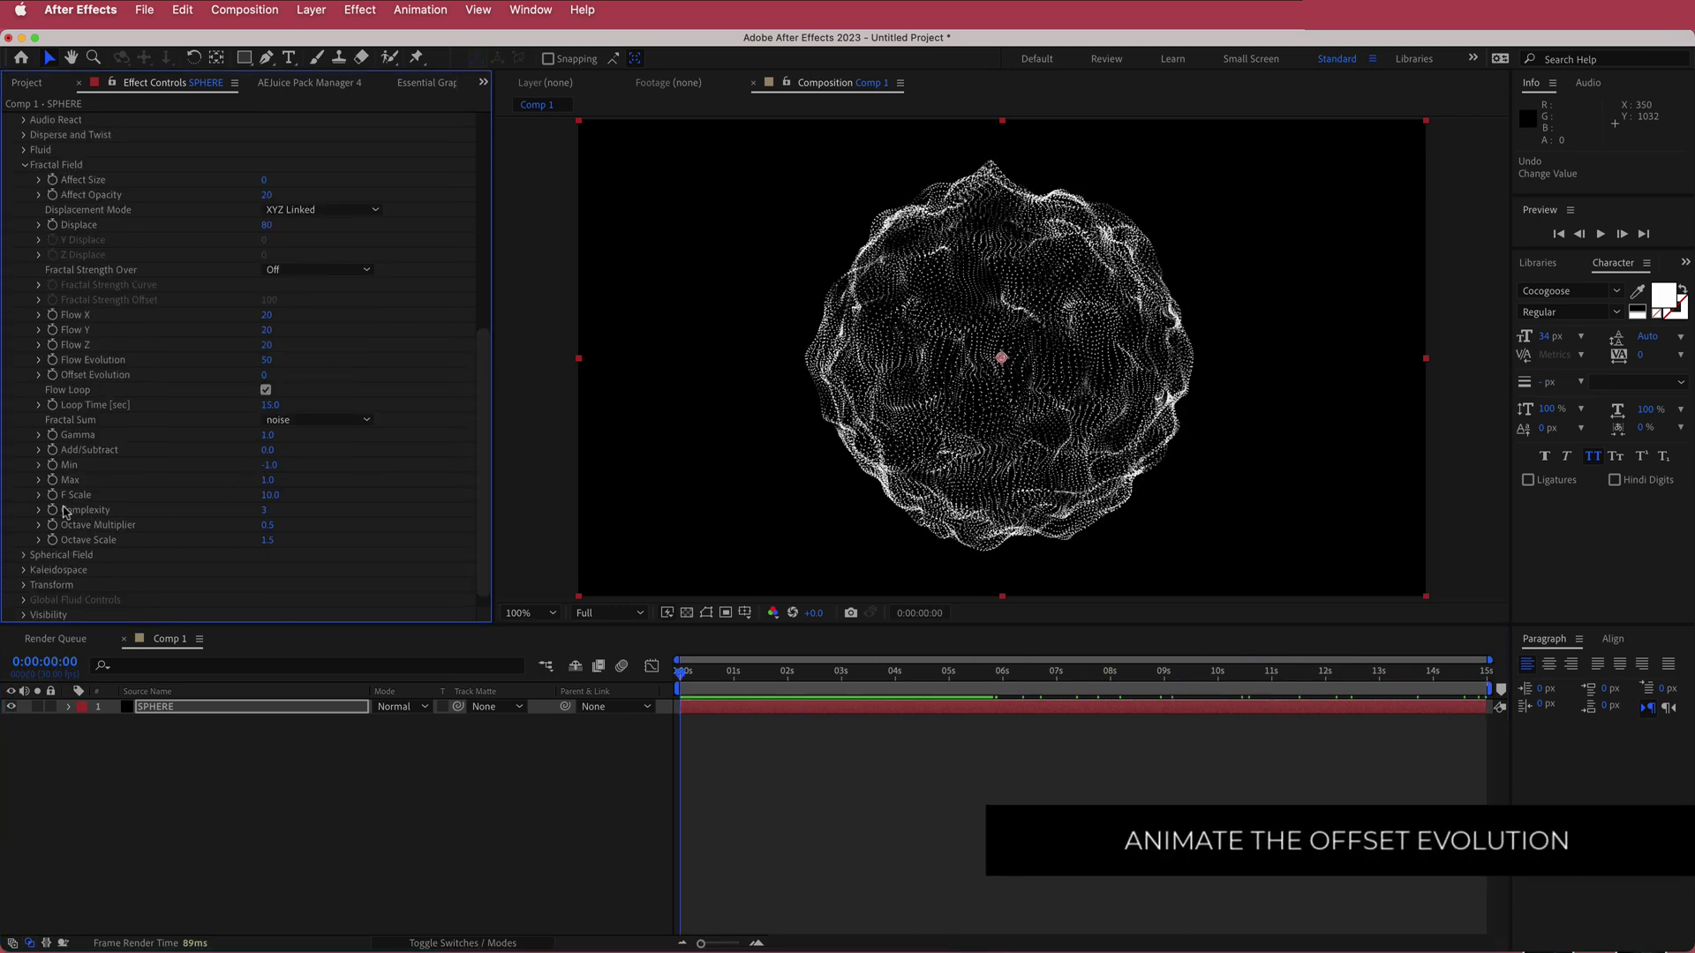
{"action": "left_click", "coordinate": [270, 495]}
{"action": "type", "text": "2"}
{"action": "key", "text": "Return"}
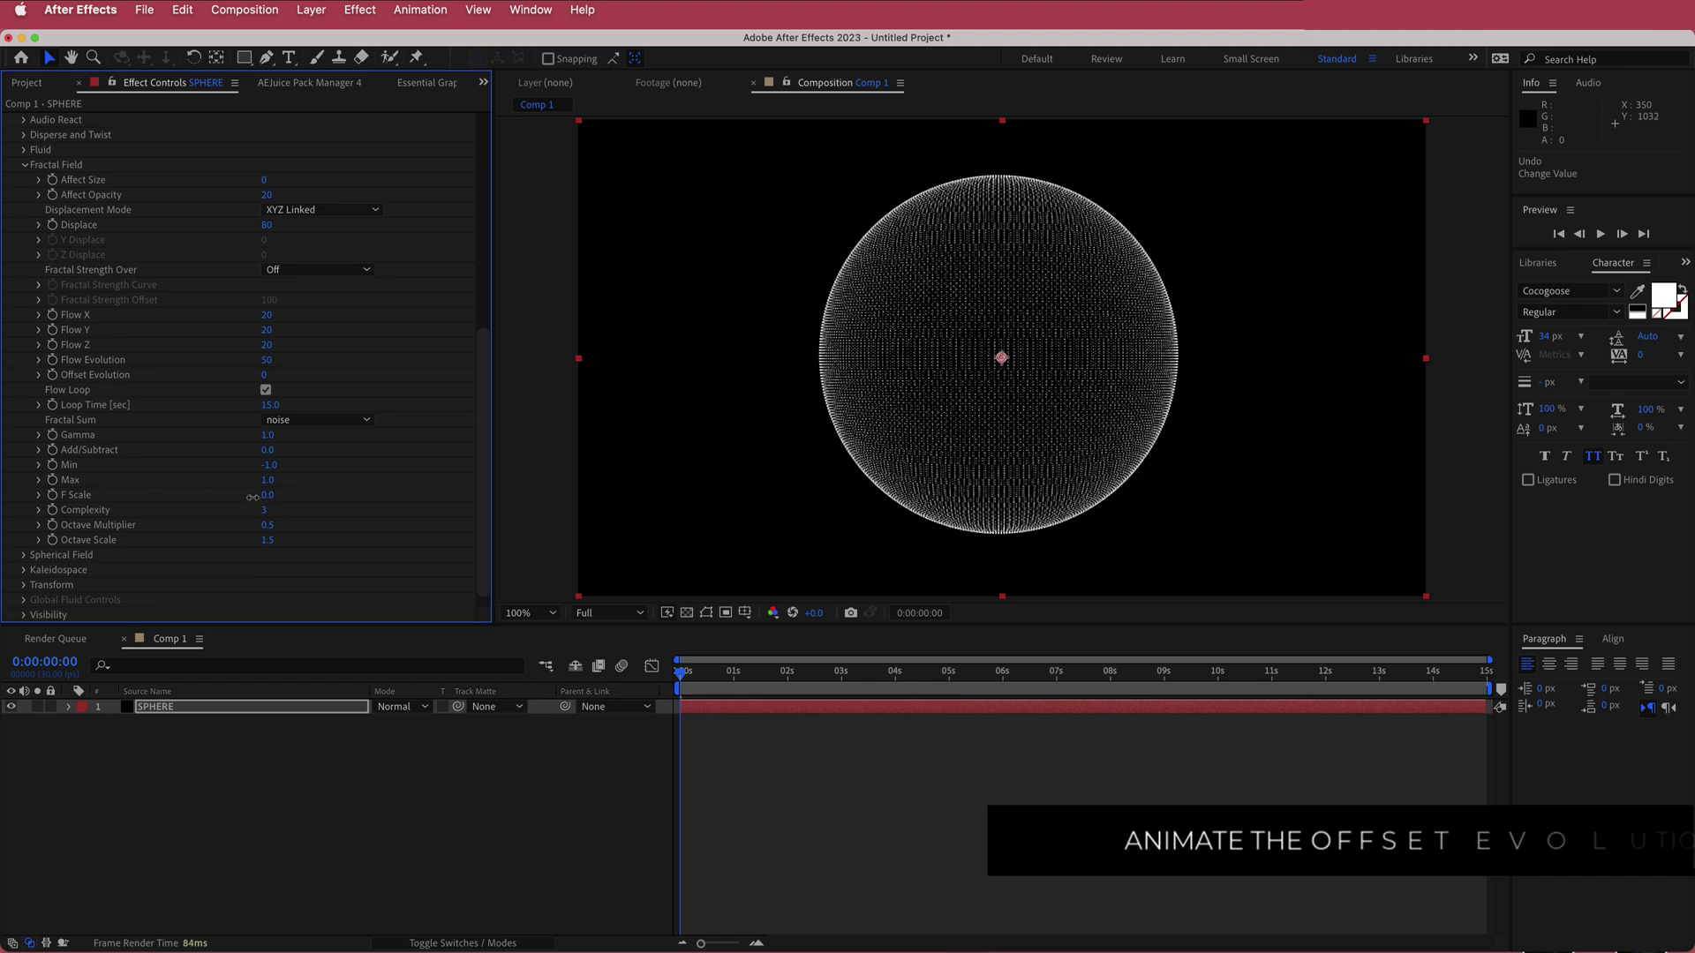
{"action": "left_click_drag", "start_coordinate": [253, 497], "coordinate": [265, 499]}
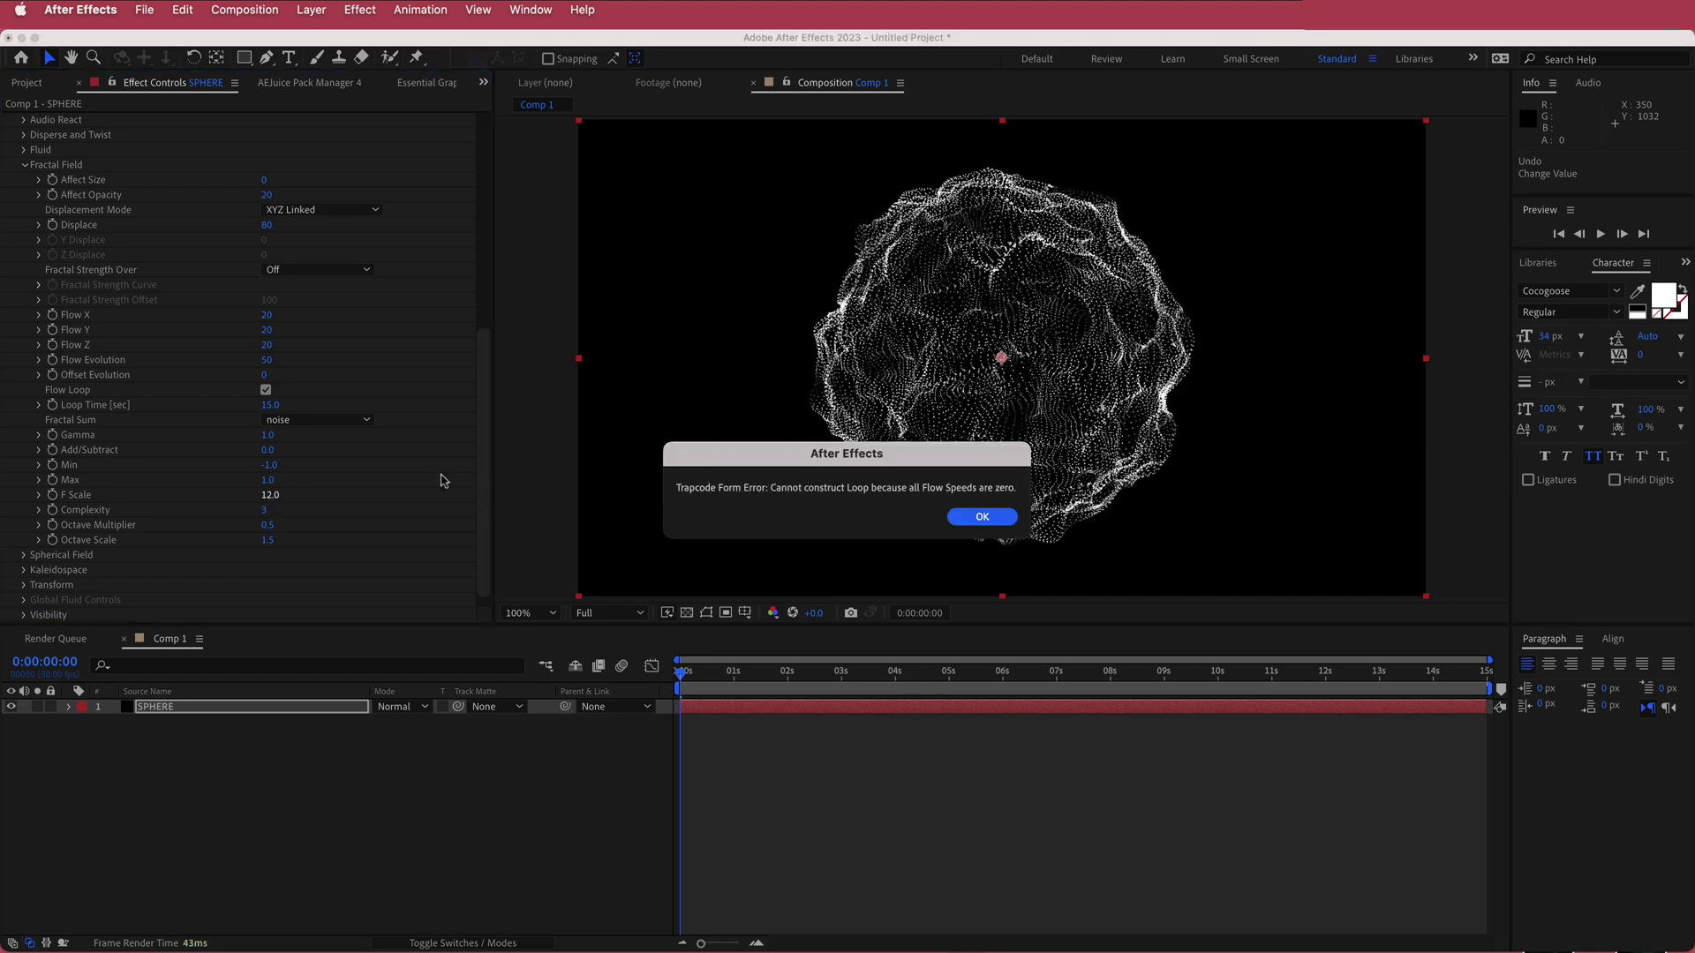
{"action": "key", "text": "Return"}
{"action": "key", "text": "Return"}
{"action": "left_click", "coordinate": [268, 495]}
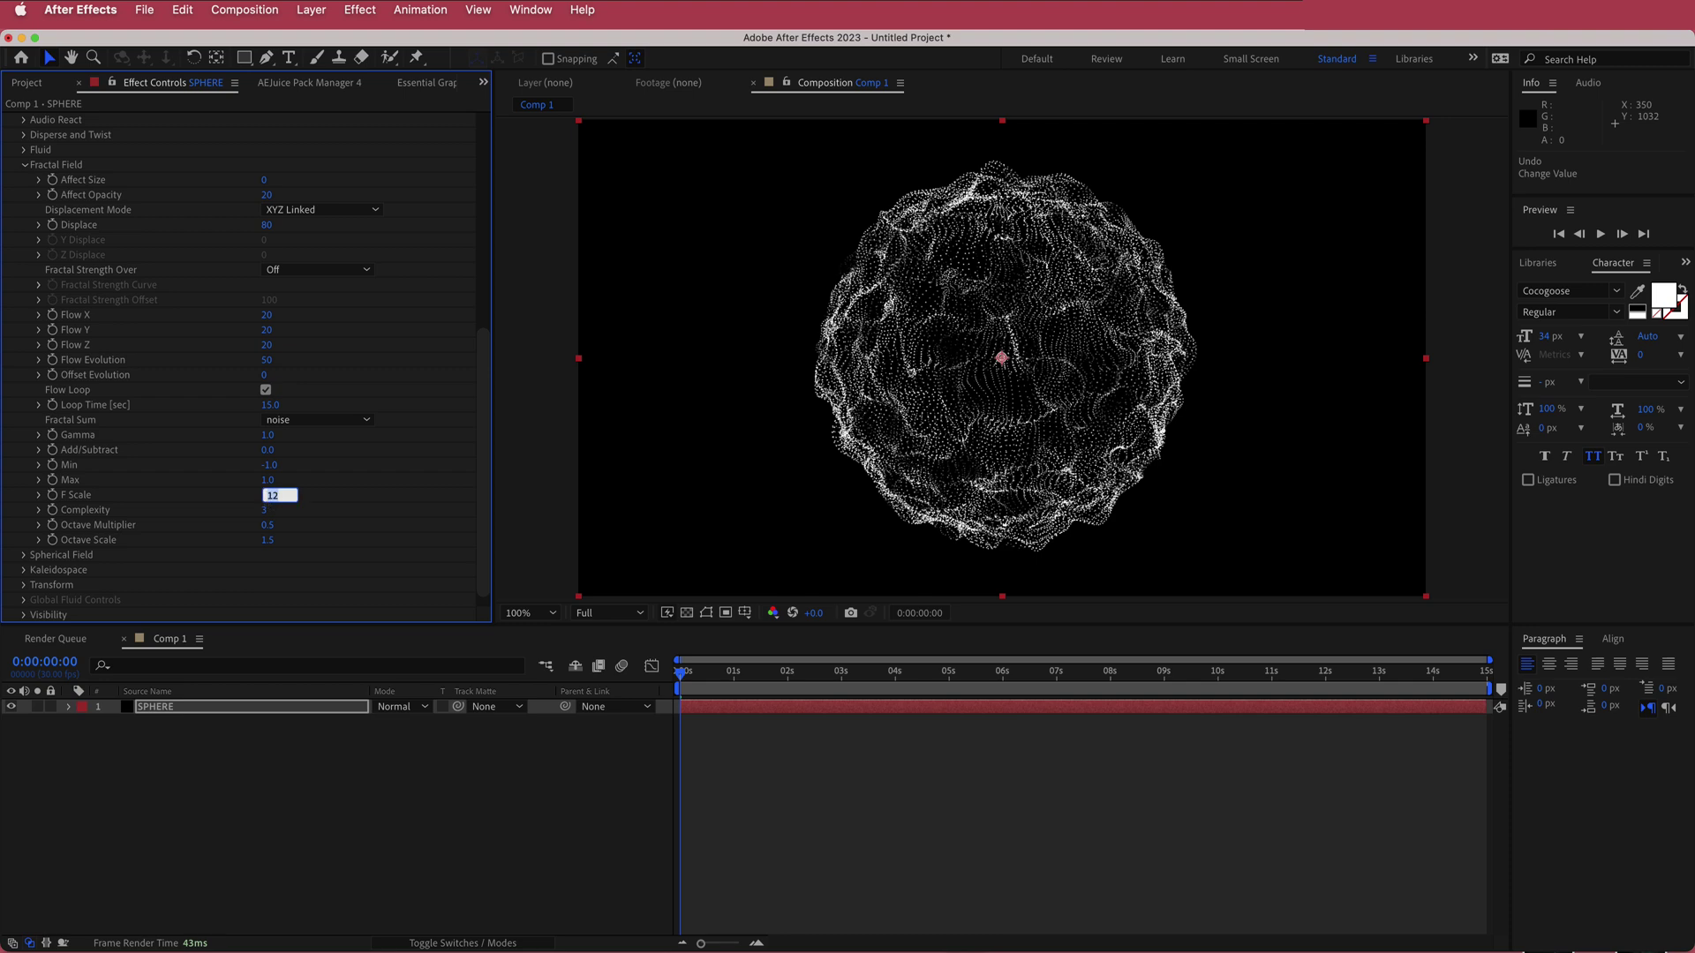
{"action": "type", "text": "9"}
{"action": "key", "text": "Return"}
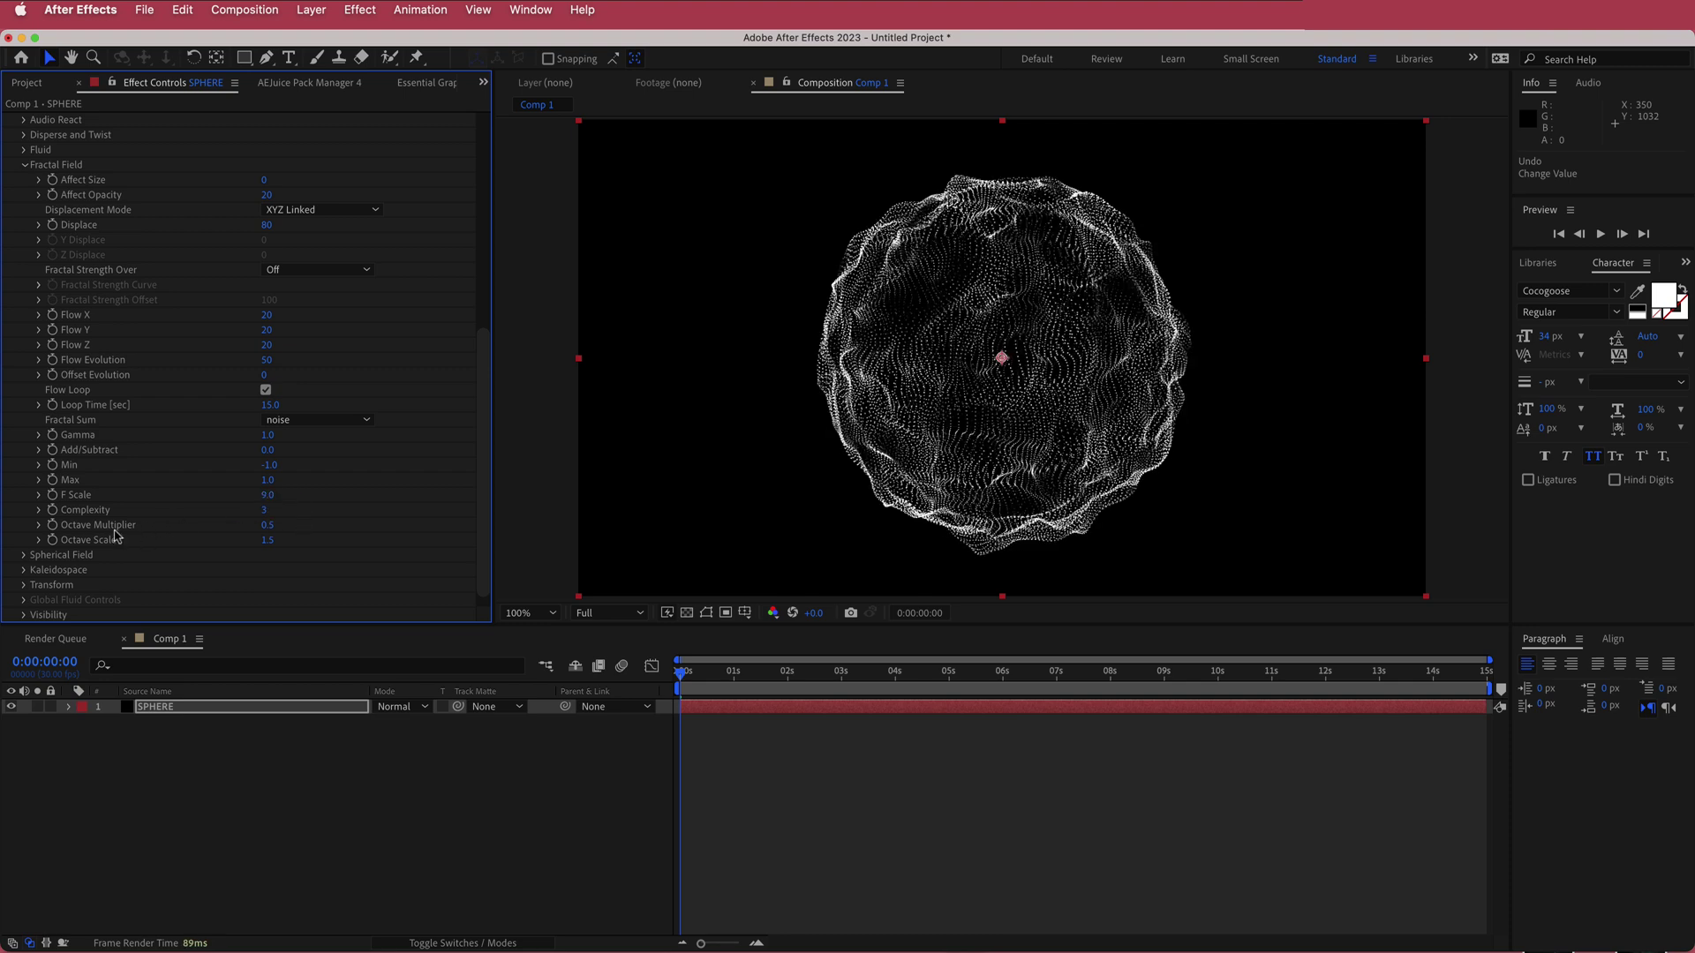
Set the Fractal Field Octave Multiplier to 0.4.
{"action": "left_click", "coordinate": [269, 527]}
{"action": "key", "text": "Return"}
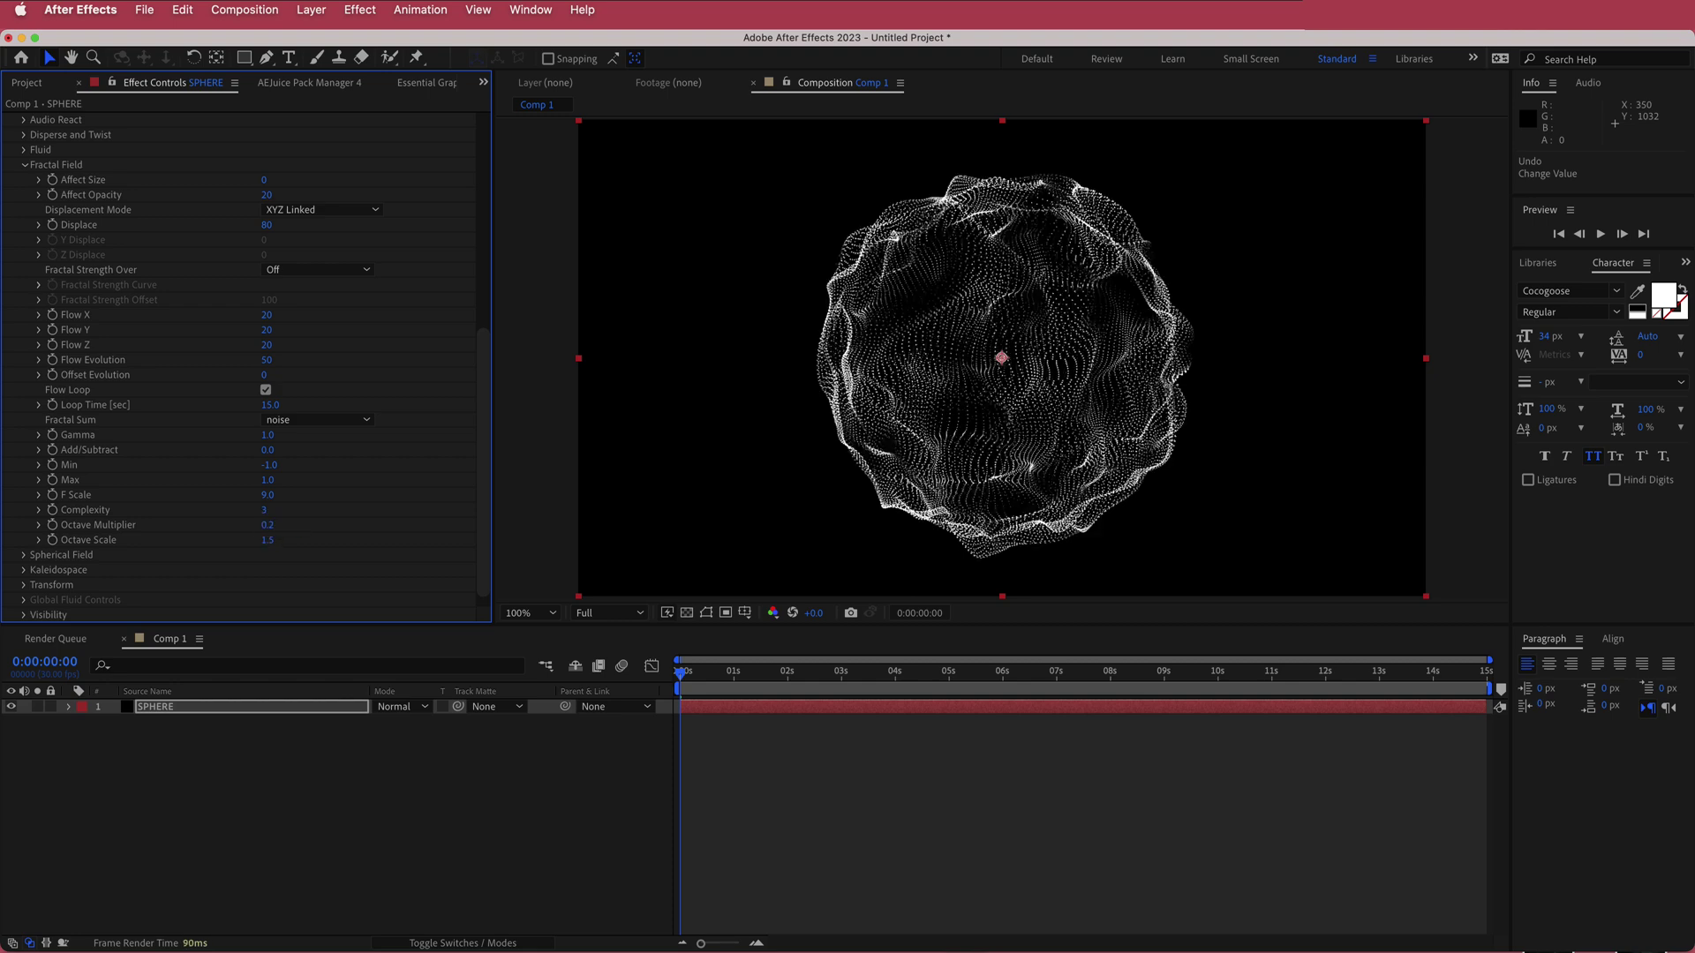
{"action": "left_click_drag", "start_coordinate": [267, 526], "coordinate": [393, 520]}
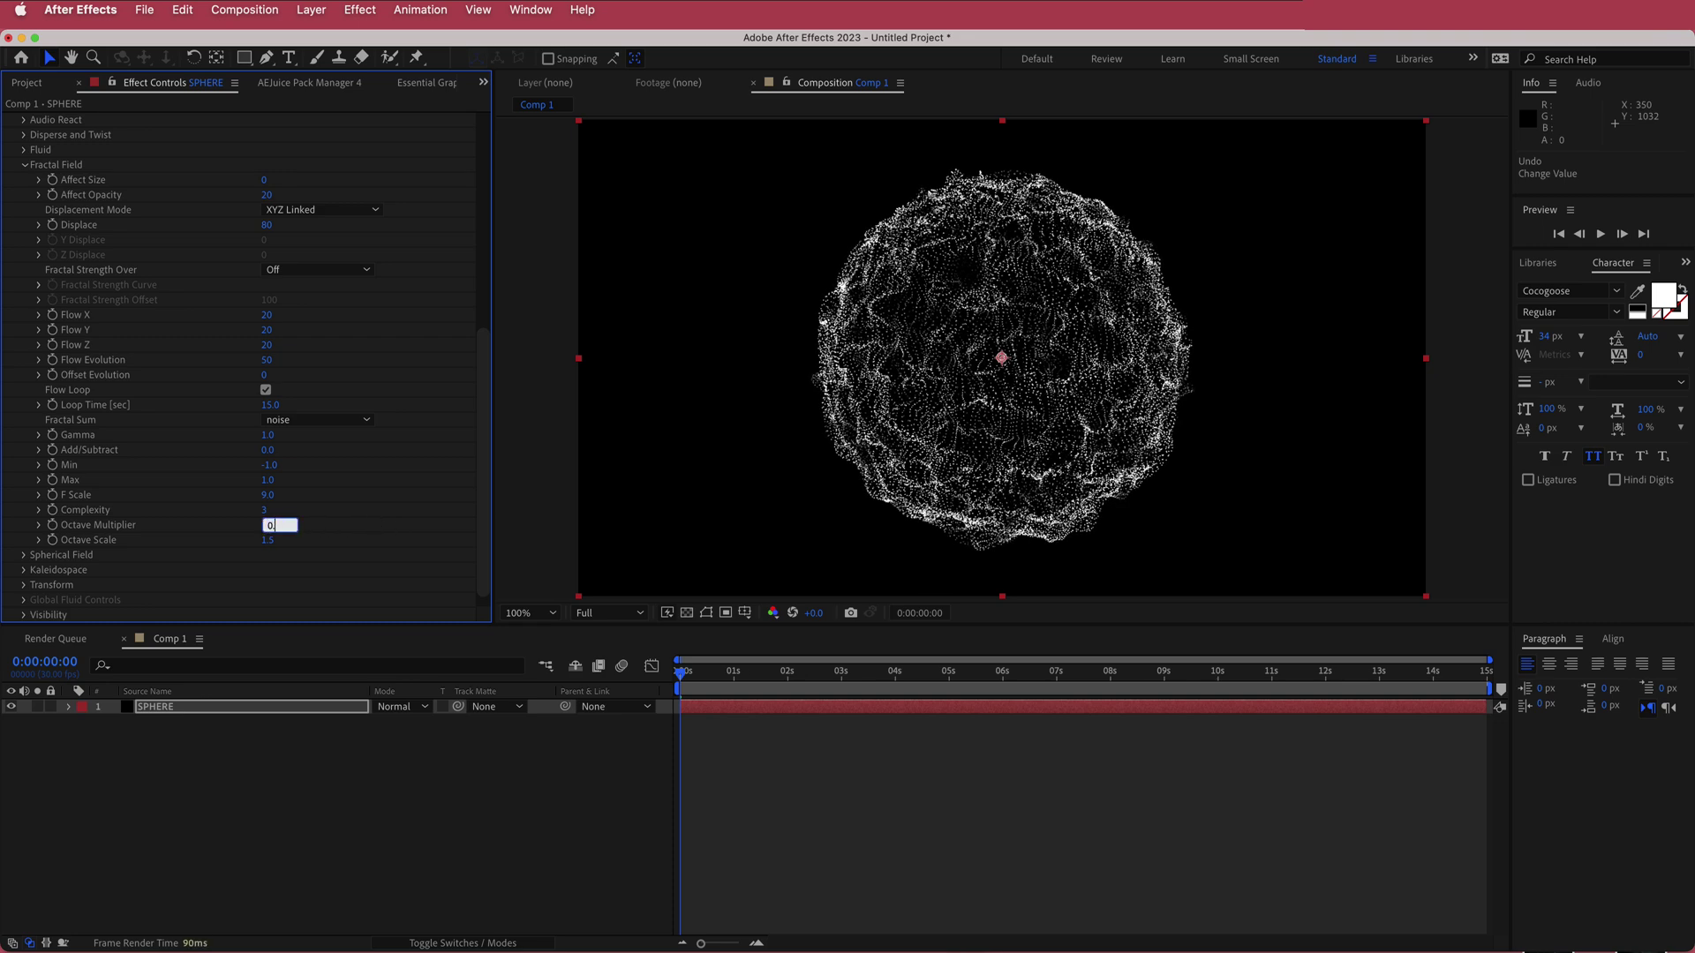
{"action": "type", "text": "4"}
{"action": "key", "text": "Return"}
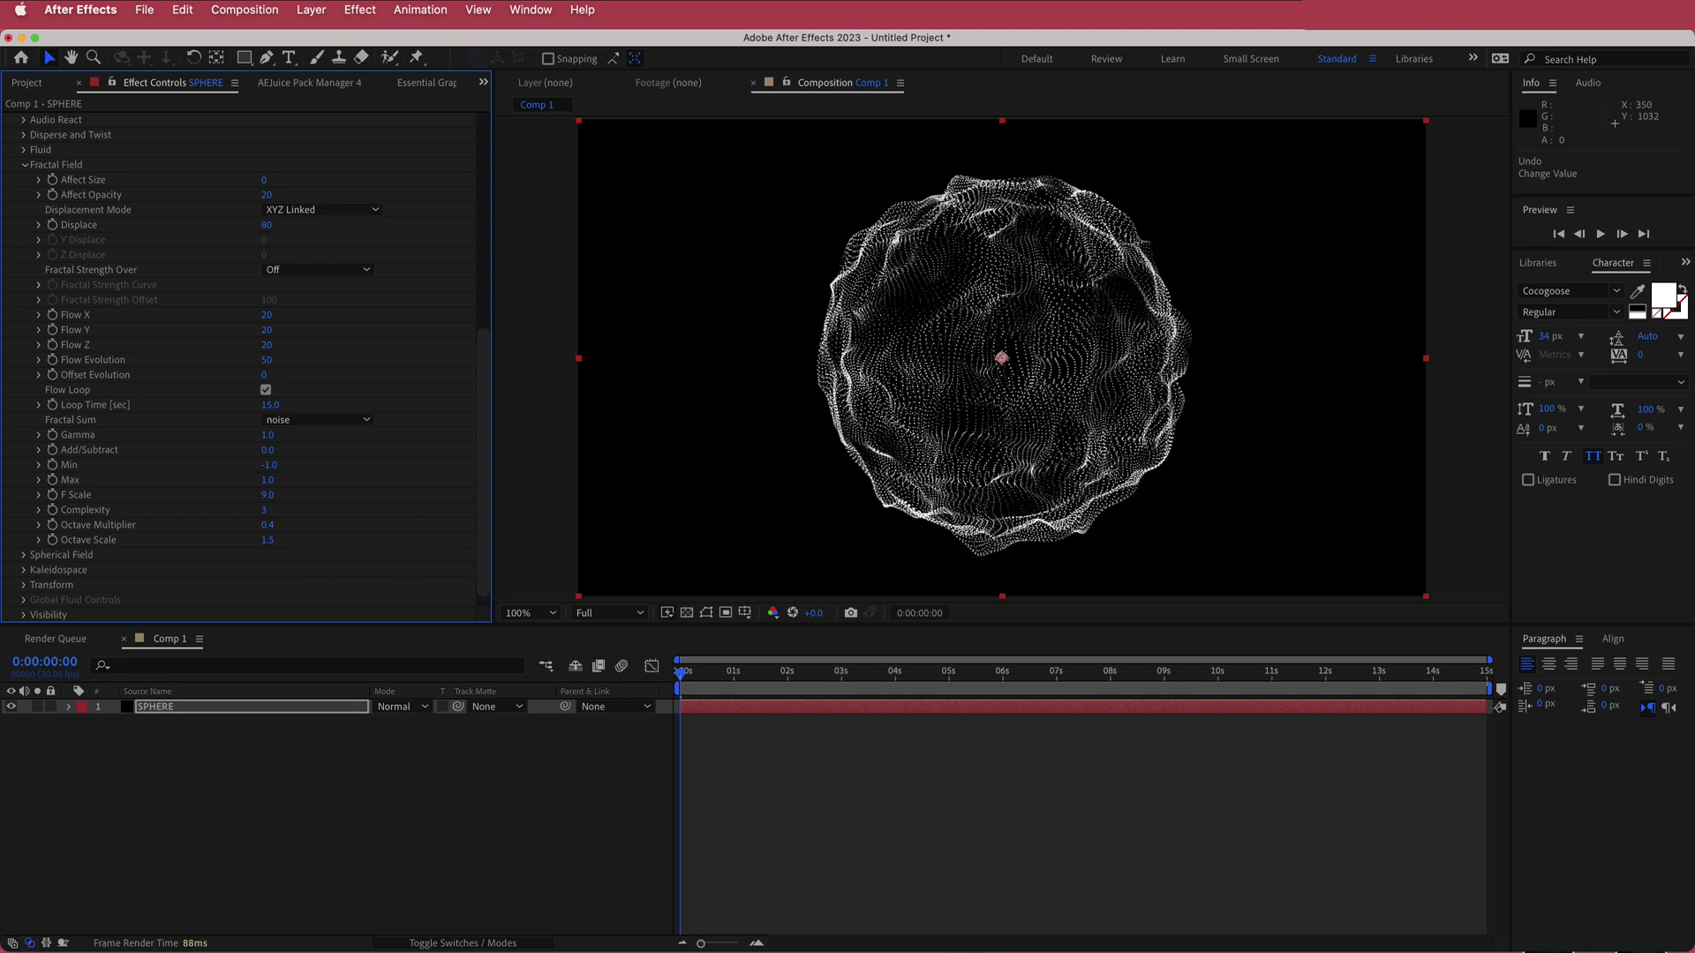
Set Octave Scale to 2 and preview the distortion at a later frame.
{"action": "mouse_move", "coordinate": [271, 540]}
{"action": "left_mouse_down"}
{"action": "mouse_move", "coordinate": [251, 540]}
{"action": "mouse_move", "coordinate": [315, 540]}
{"action": "mouse_move", "coordinate": [279, 544]}
{"action": "left_mouse_up"}
{"action": "left_click", "coordinate": [266, 540]}
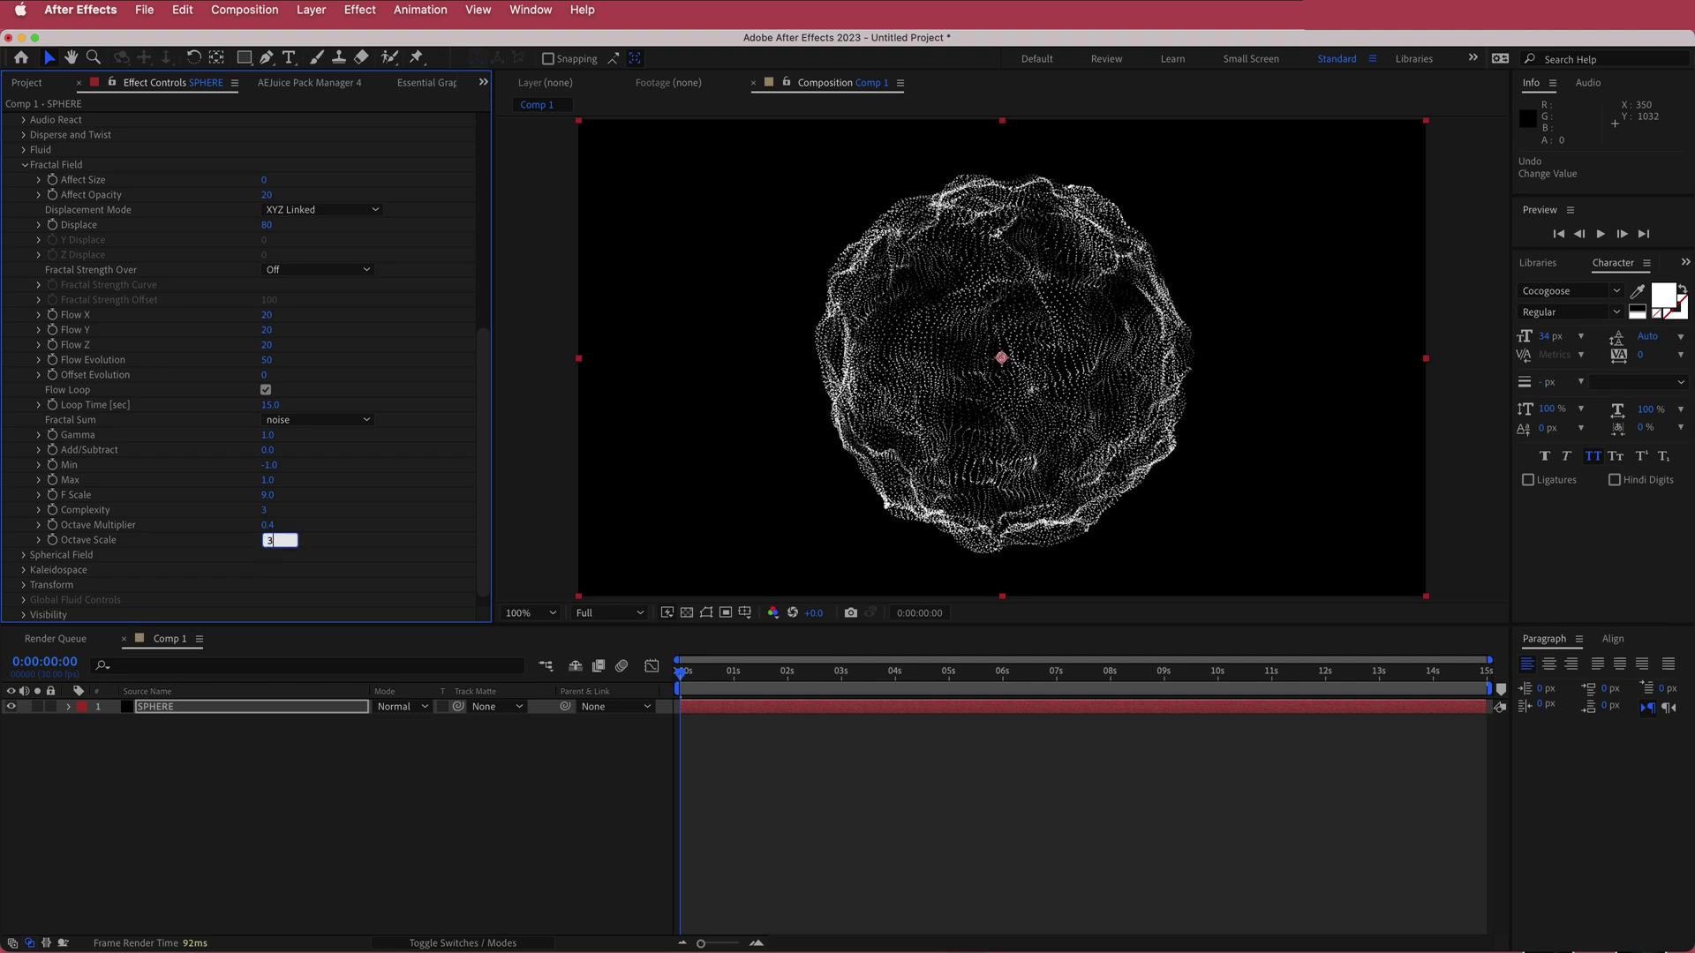
{"action": "type", "text": "3"}
{"action": "key", "text": "Return"}
{"action": "left_click", "coordinate": [267, 540]}
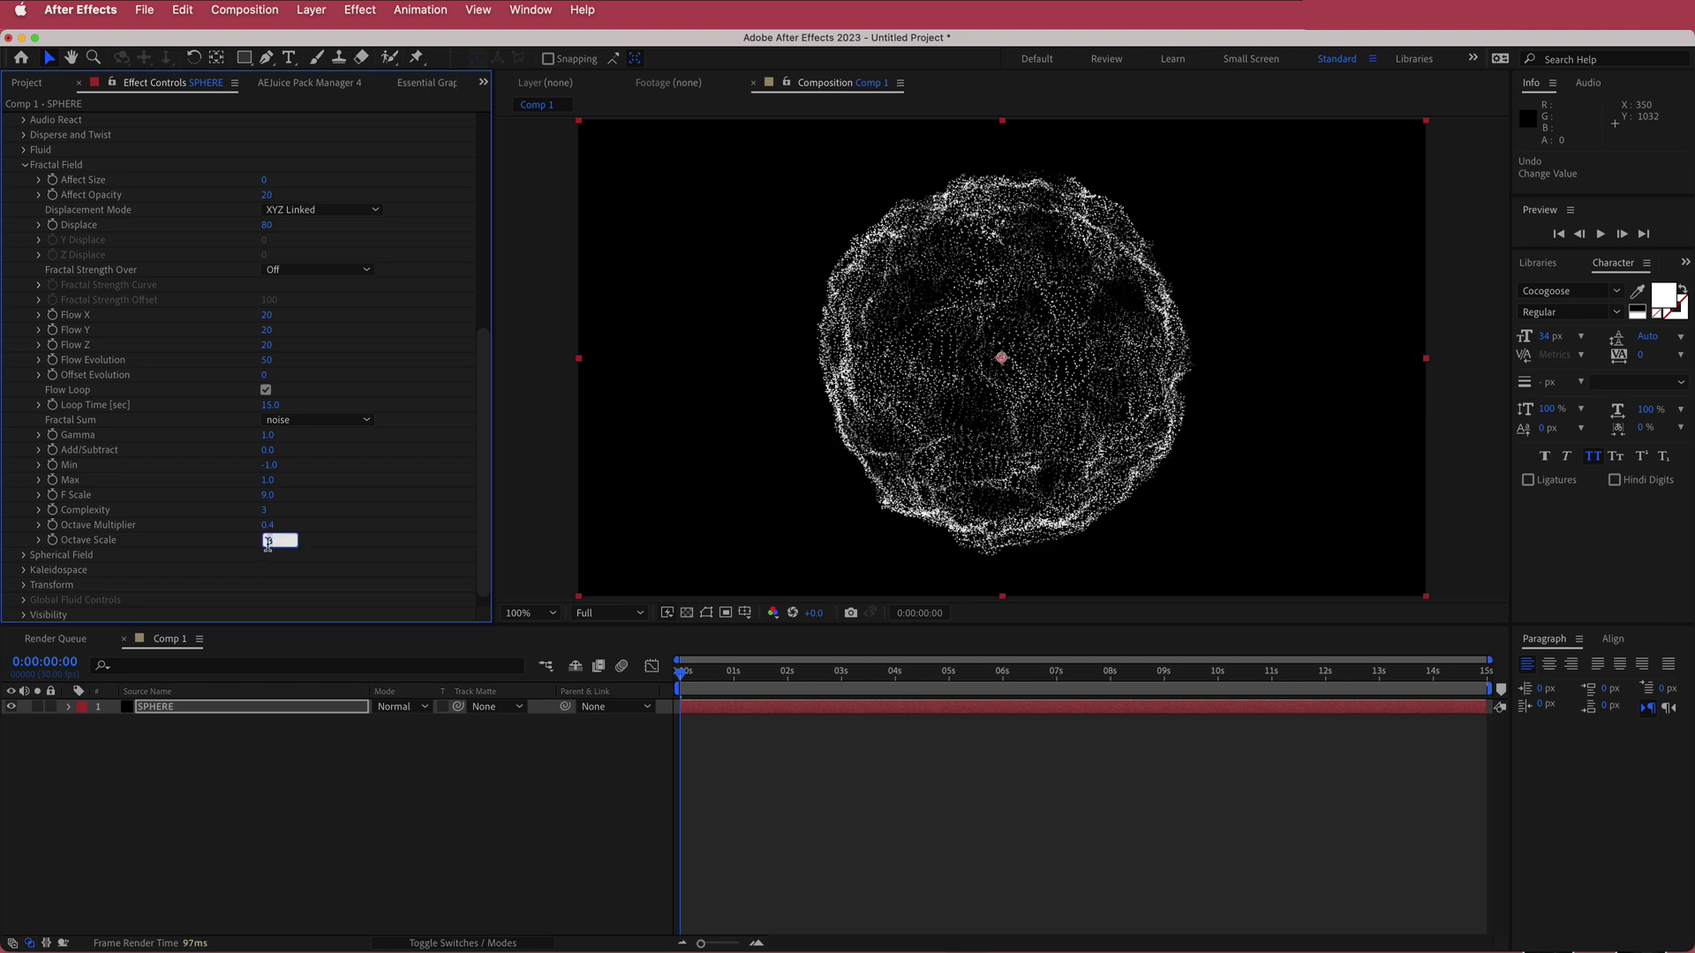
{"action": "key", "text": "Return"}
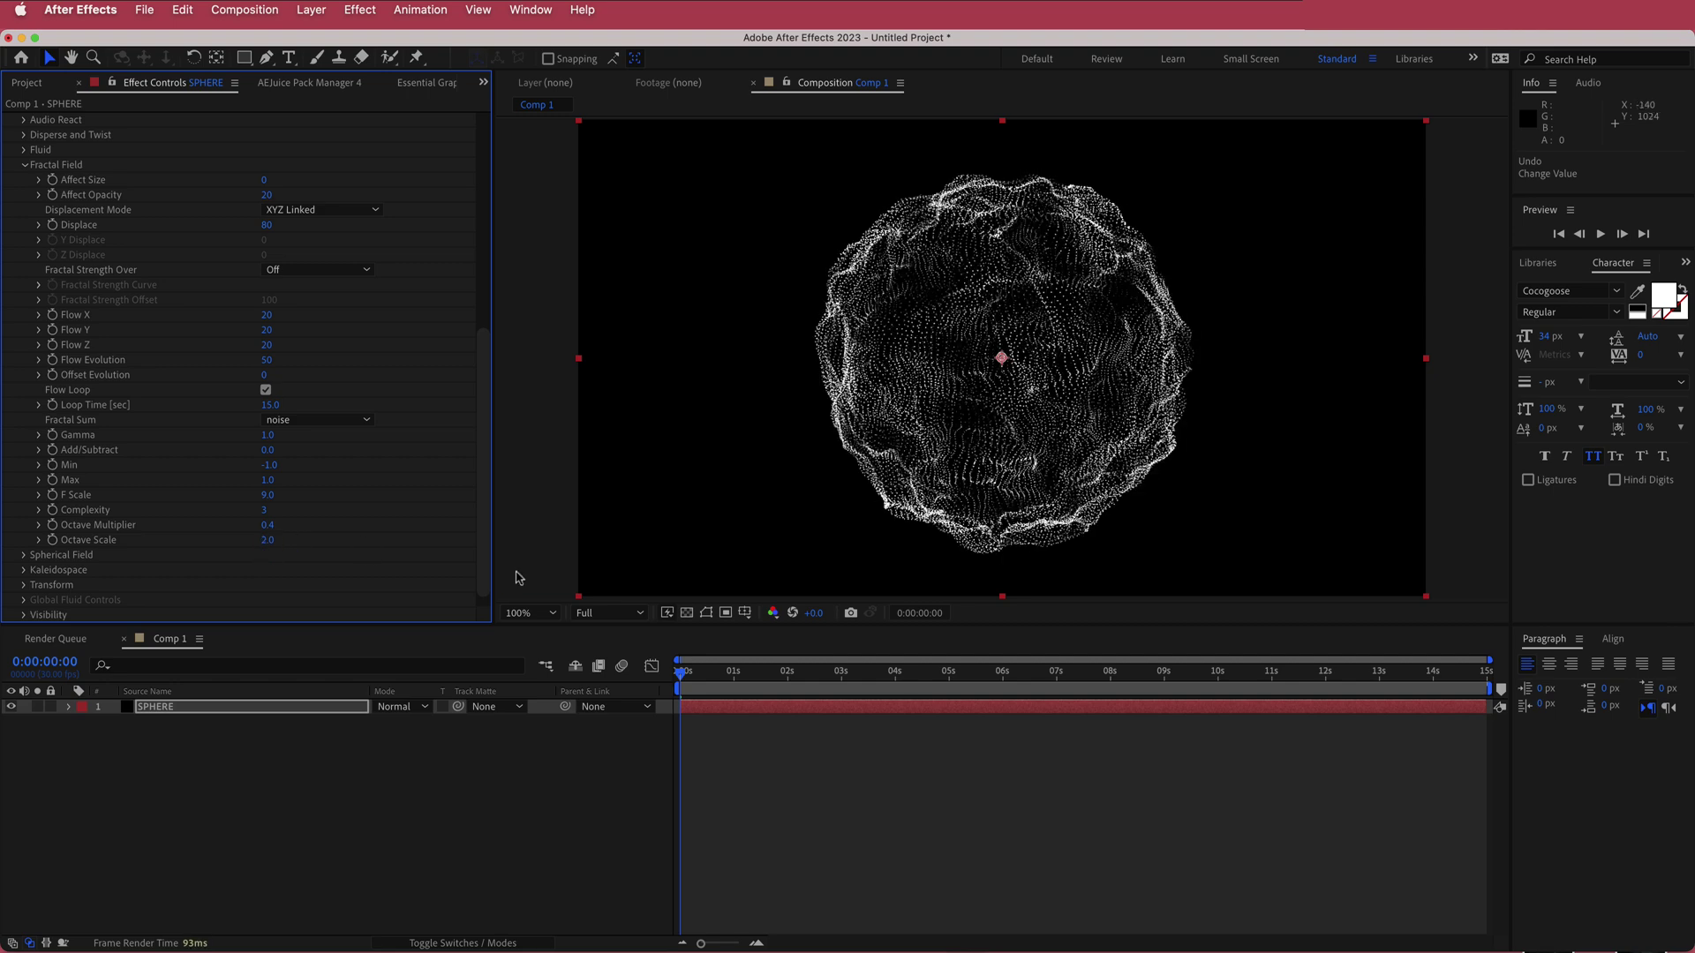
{"action": "left_click_drag", "start_coordinate": [682, 678], "coordinate": [642, 664]}
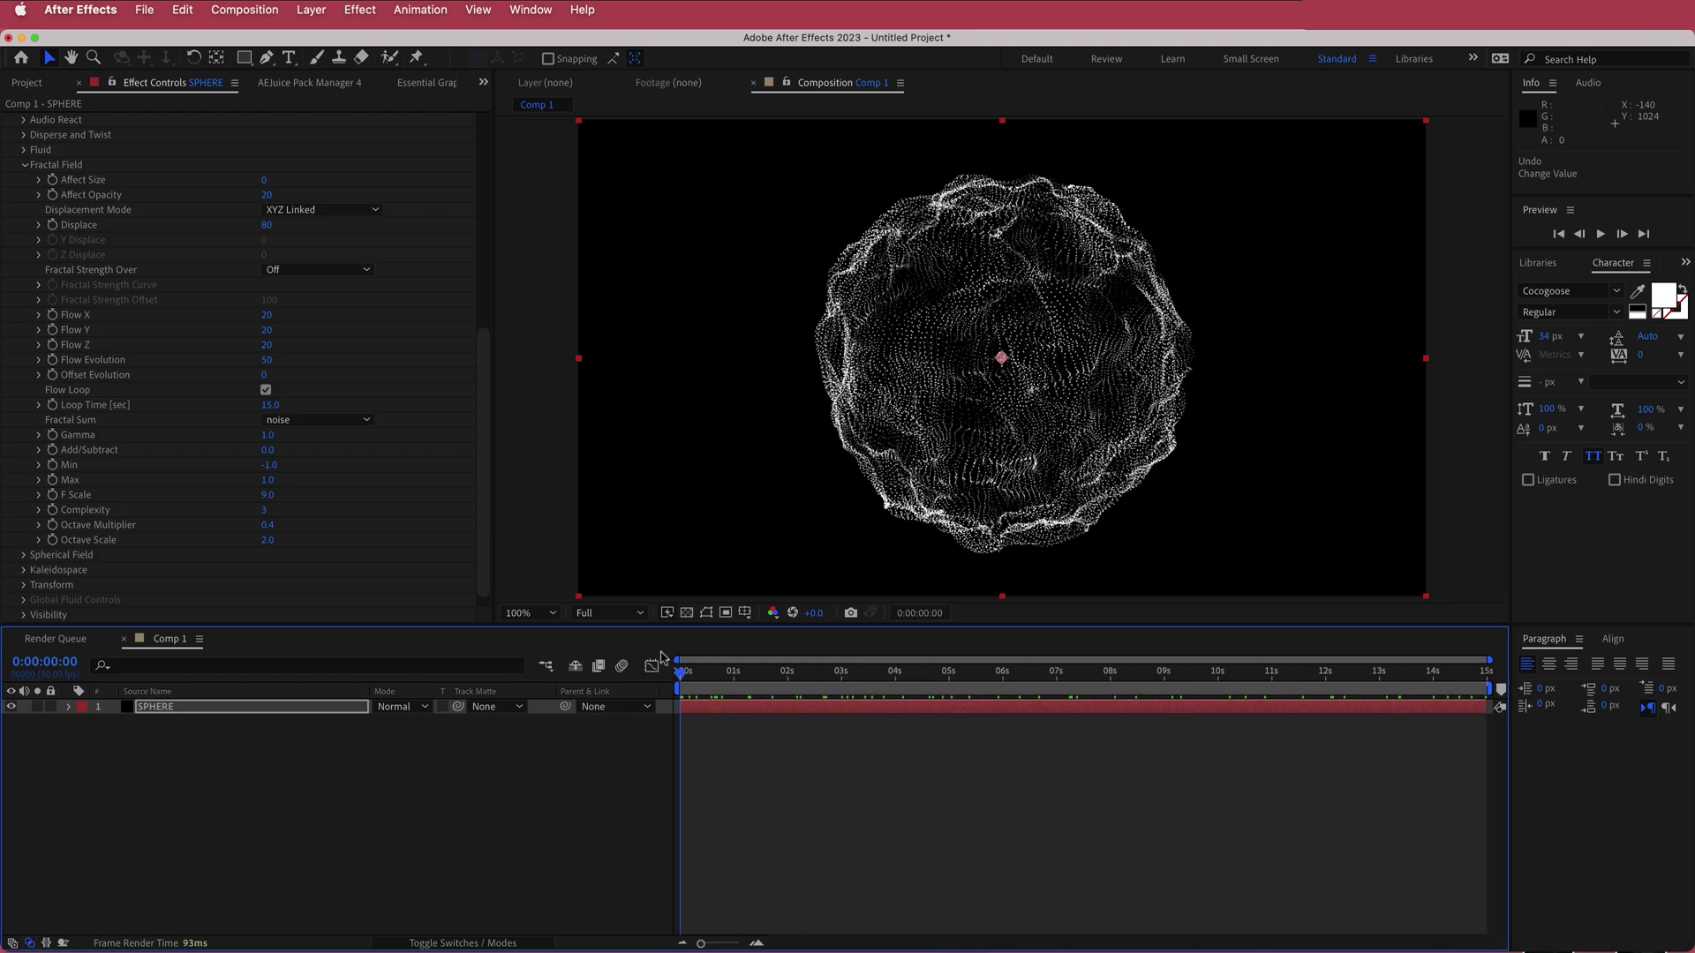
Create a new solid named BG and place it beneath the SPHERE layer.
{"action": "right_click", "coordinate": [542, 712]}
{"action": "mouse_move", "coordinate": [587, 722]}
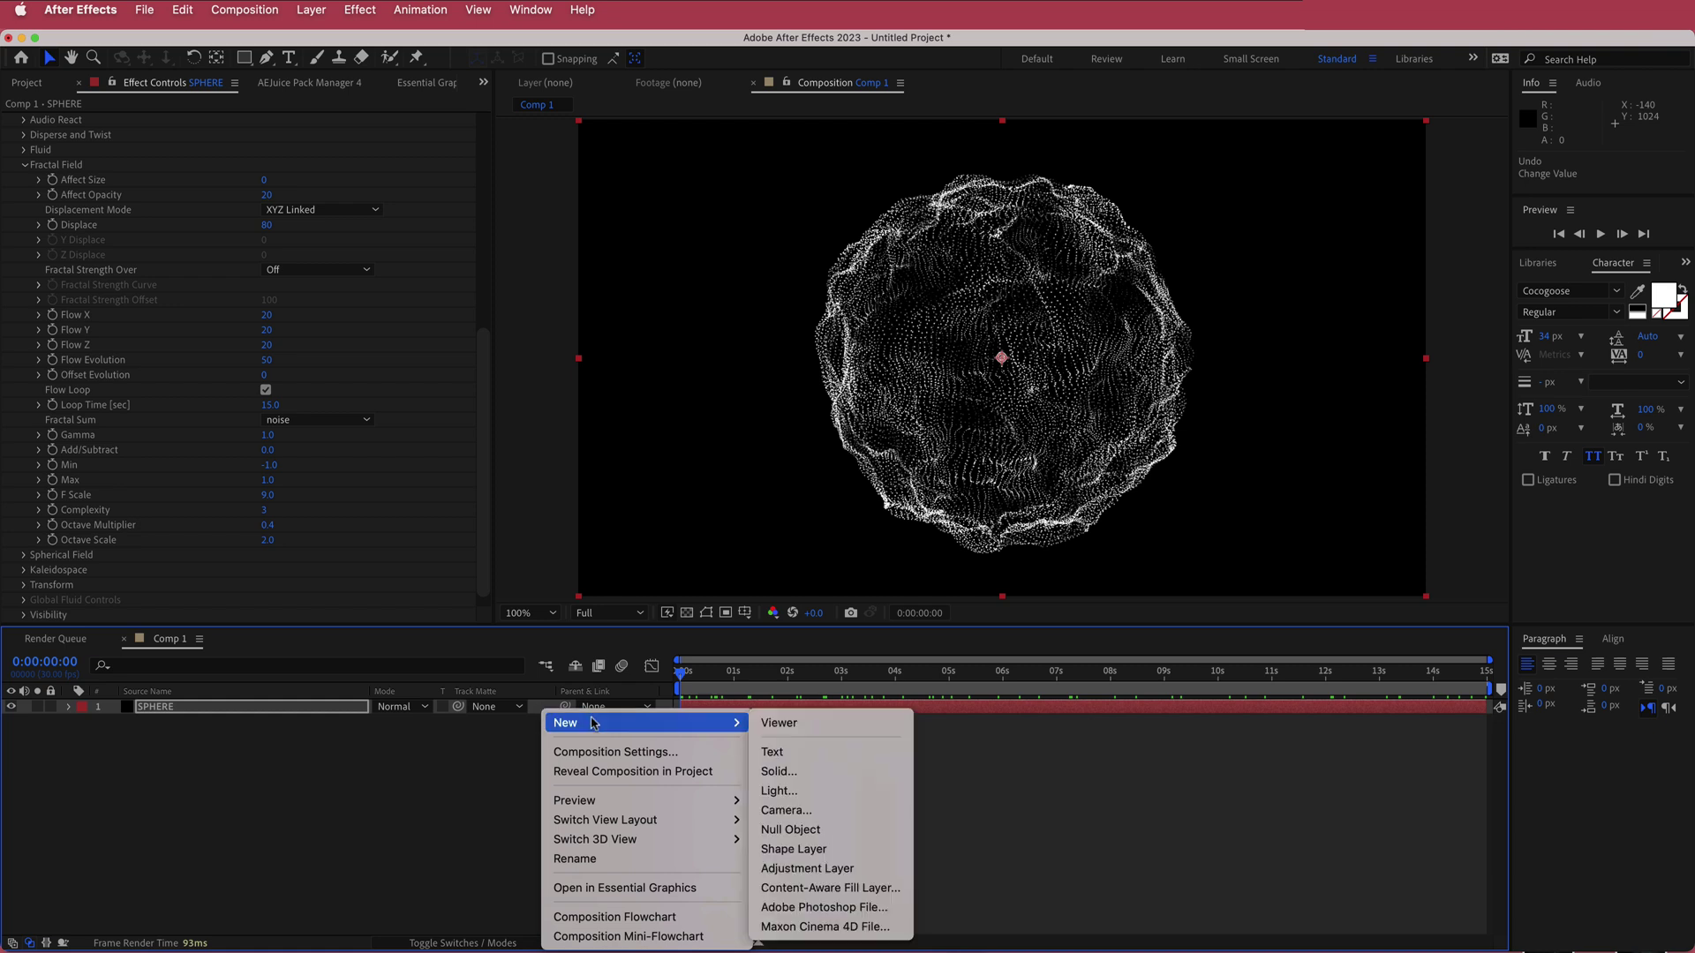
{"action": "left_click", "coordinate": [832, 771]}
{"action": "type", "text": "BG"}
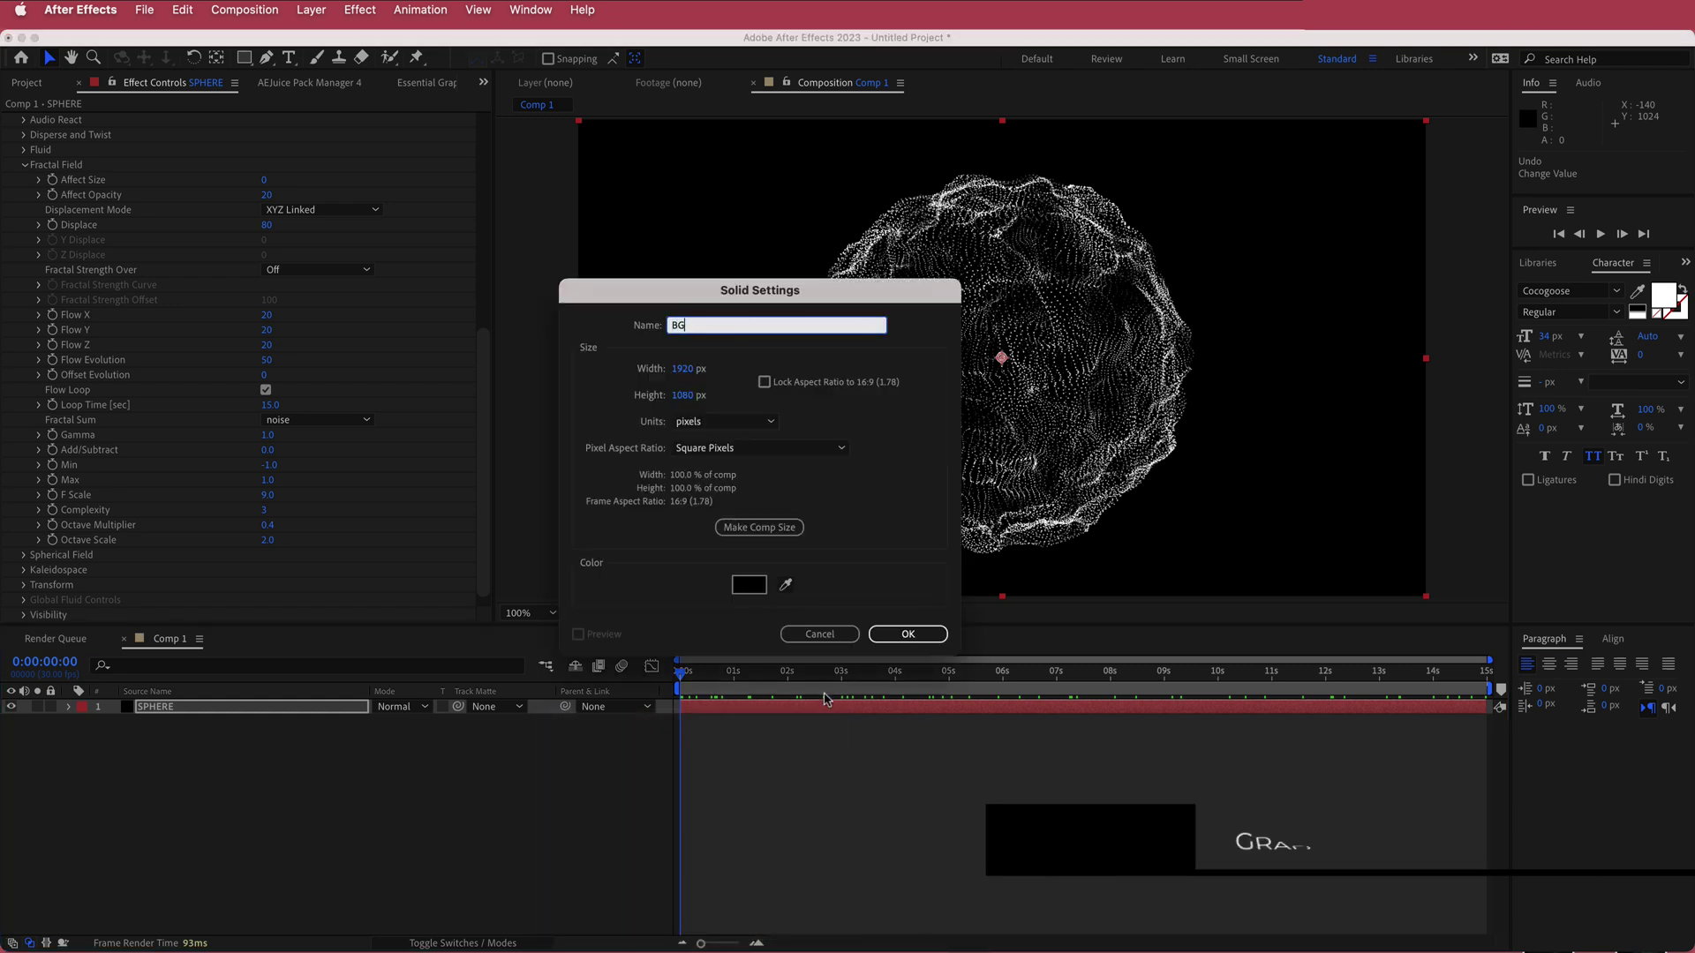
{"action": "key", "text": "Return"}
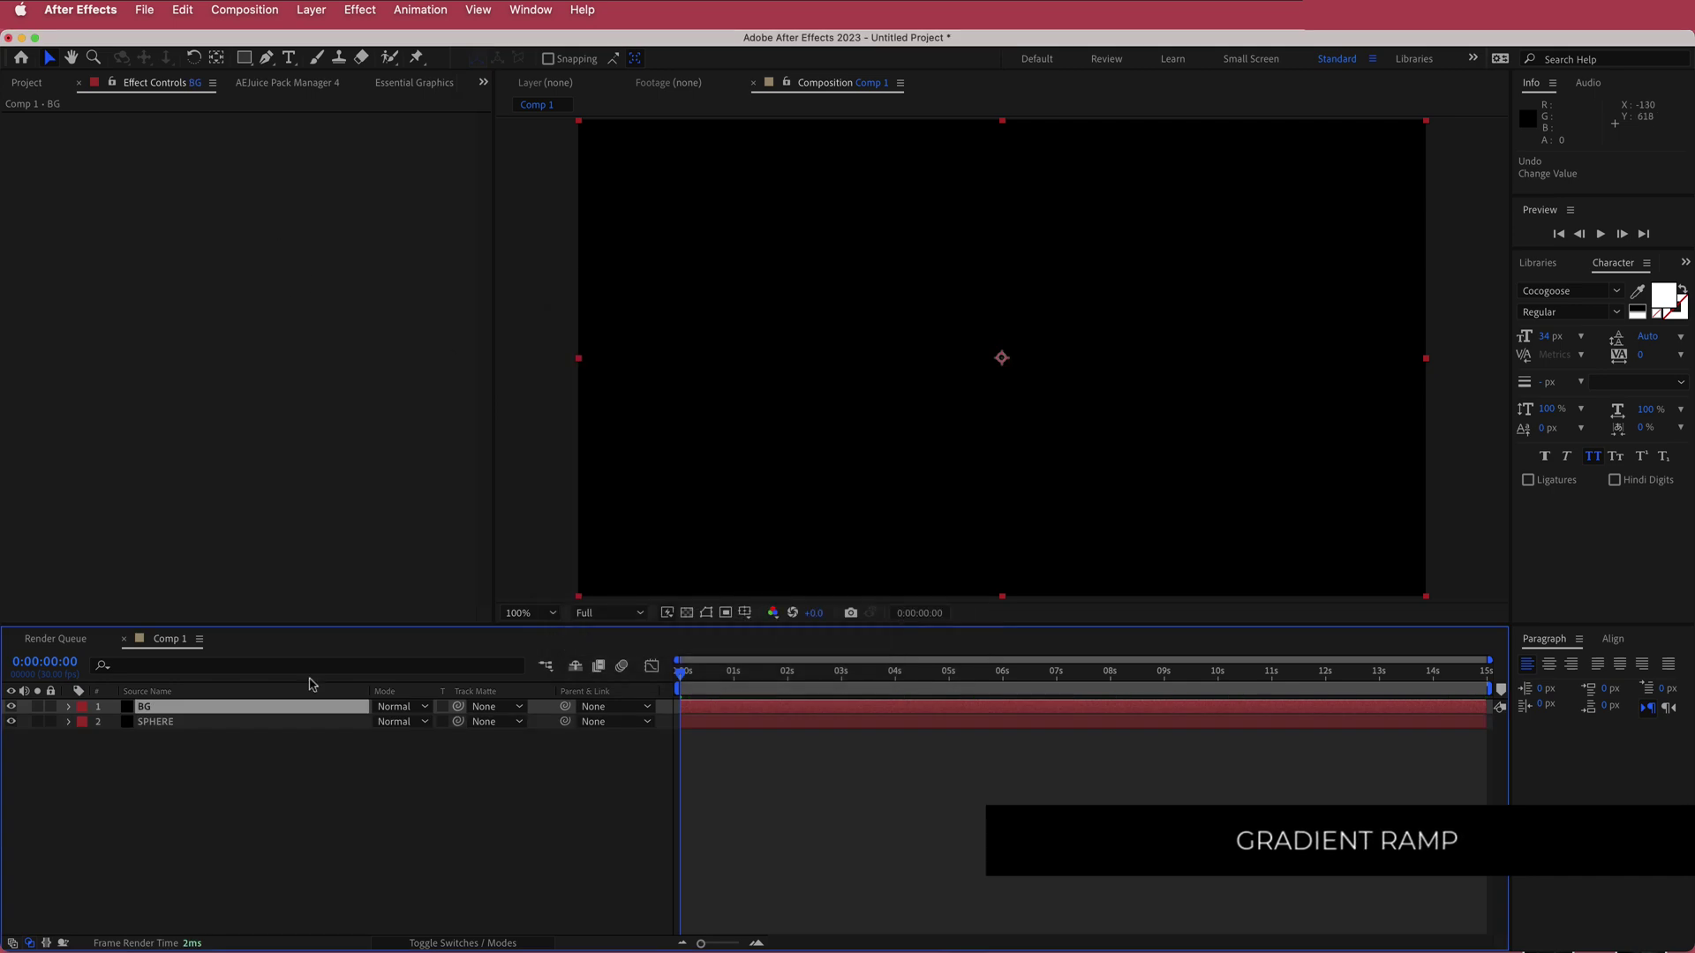
{"action": "left_click_drag", "start_coordinate": [214, 711], "coordinate": [218, 740]}
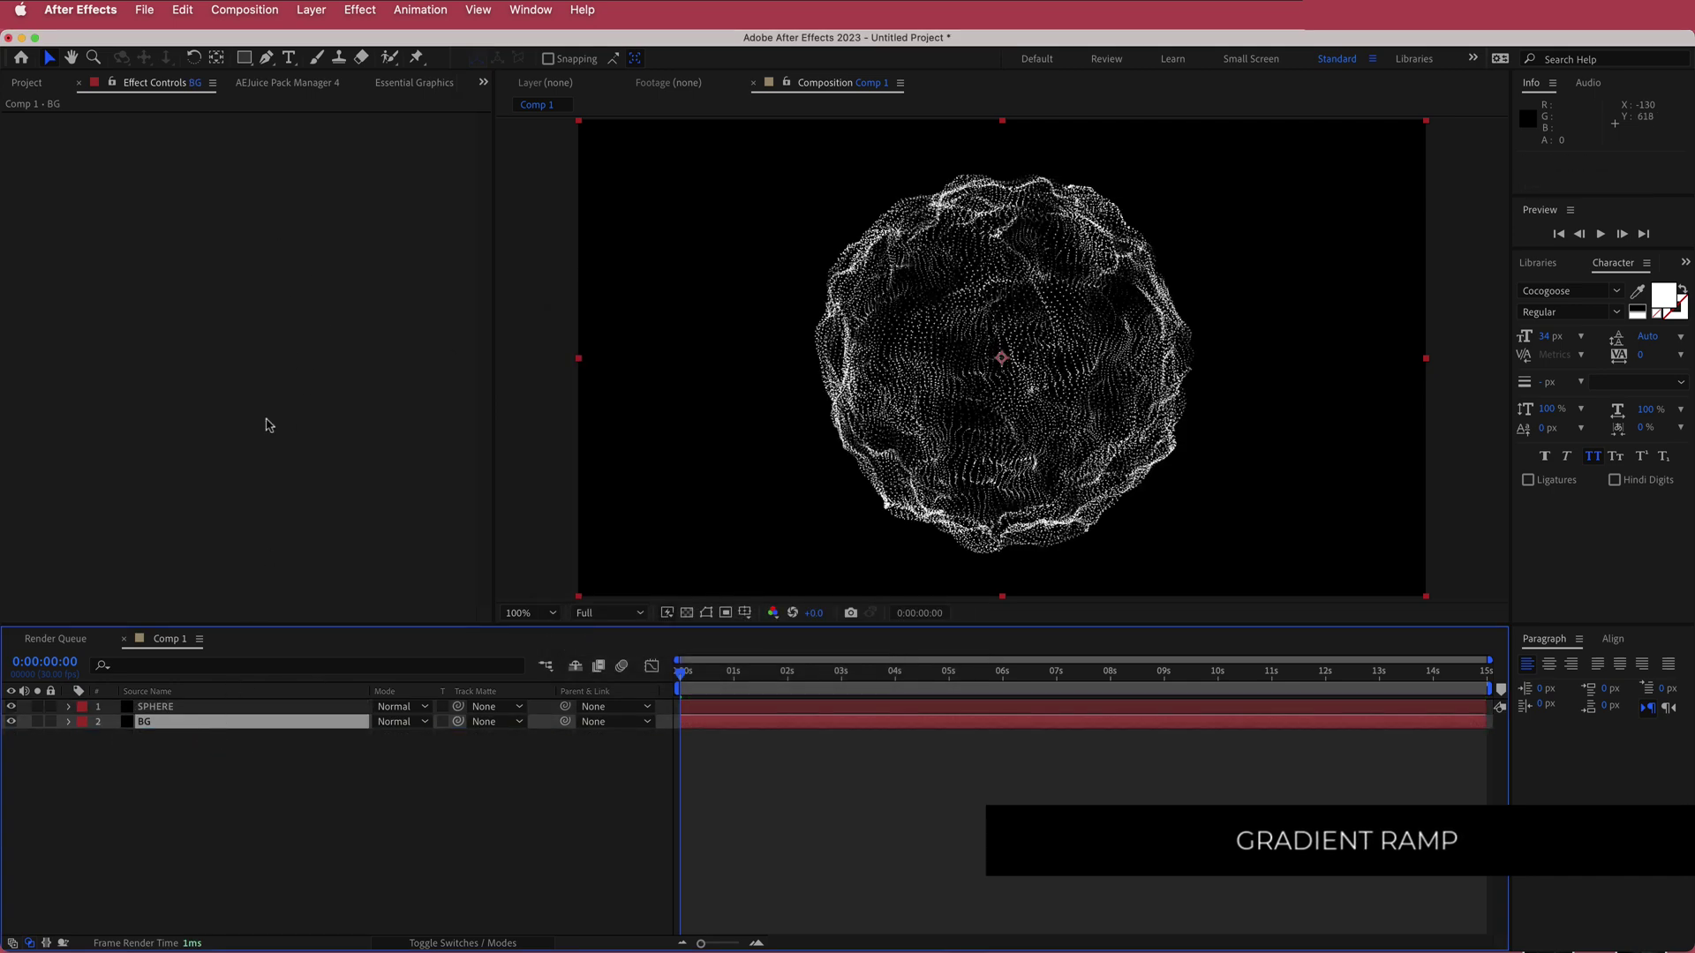
Apply the Gradient Ramp effect to BG through an FX Console search for 'ramp'.
{"action": "key", "text": "ctrl+space"}
{"action": "type", "text": "r"}
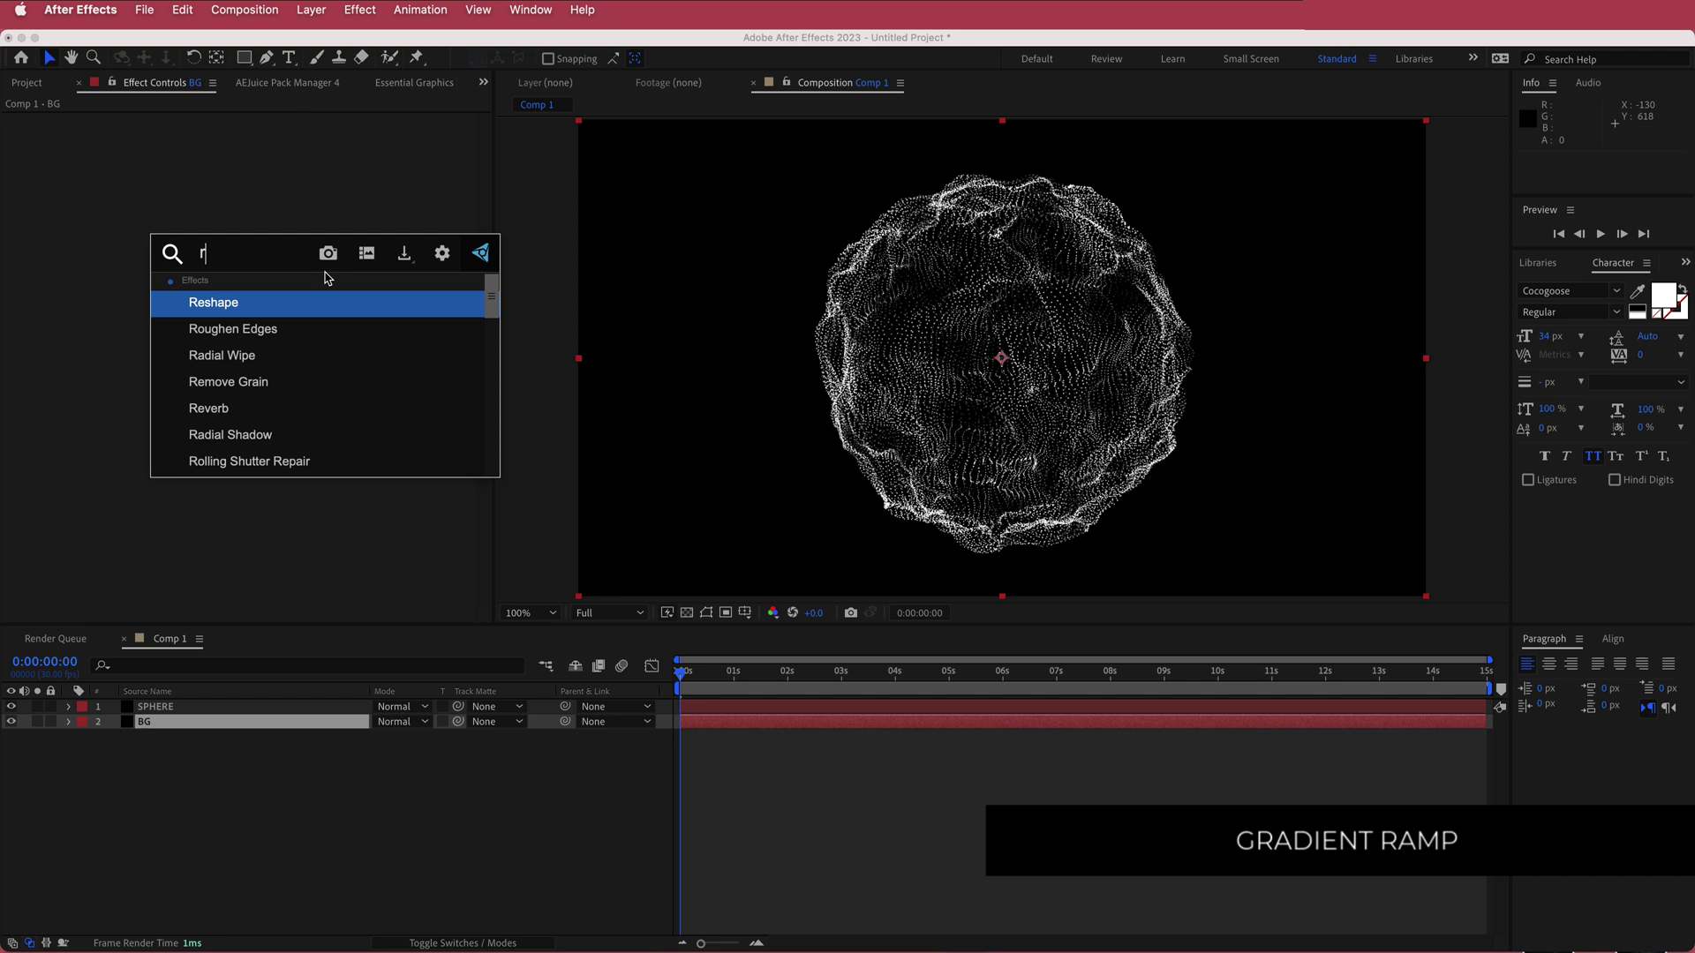
{"action": "type", "text": "amp"}
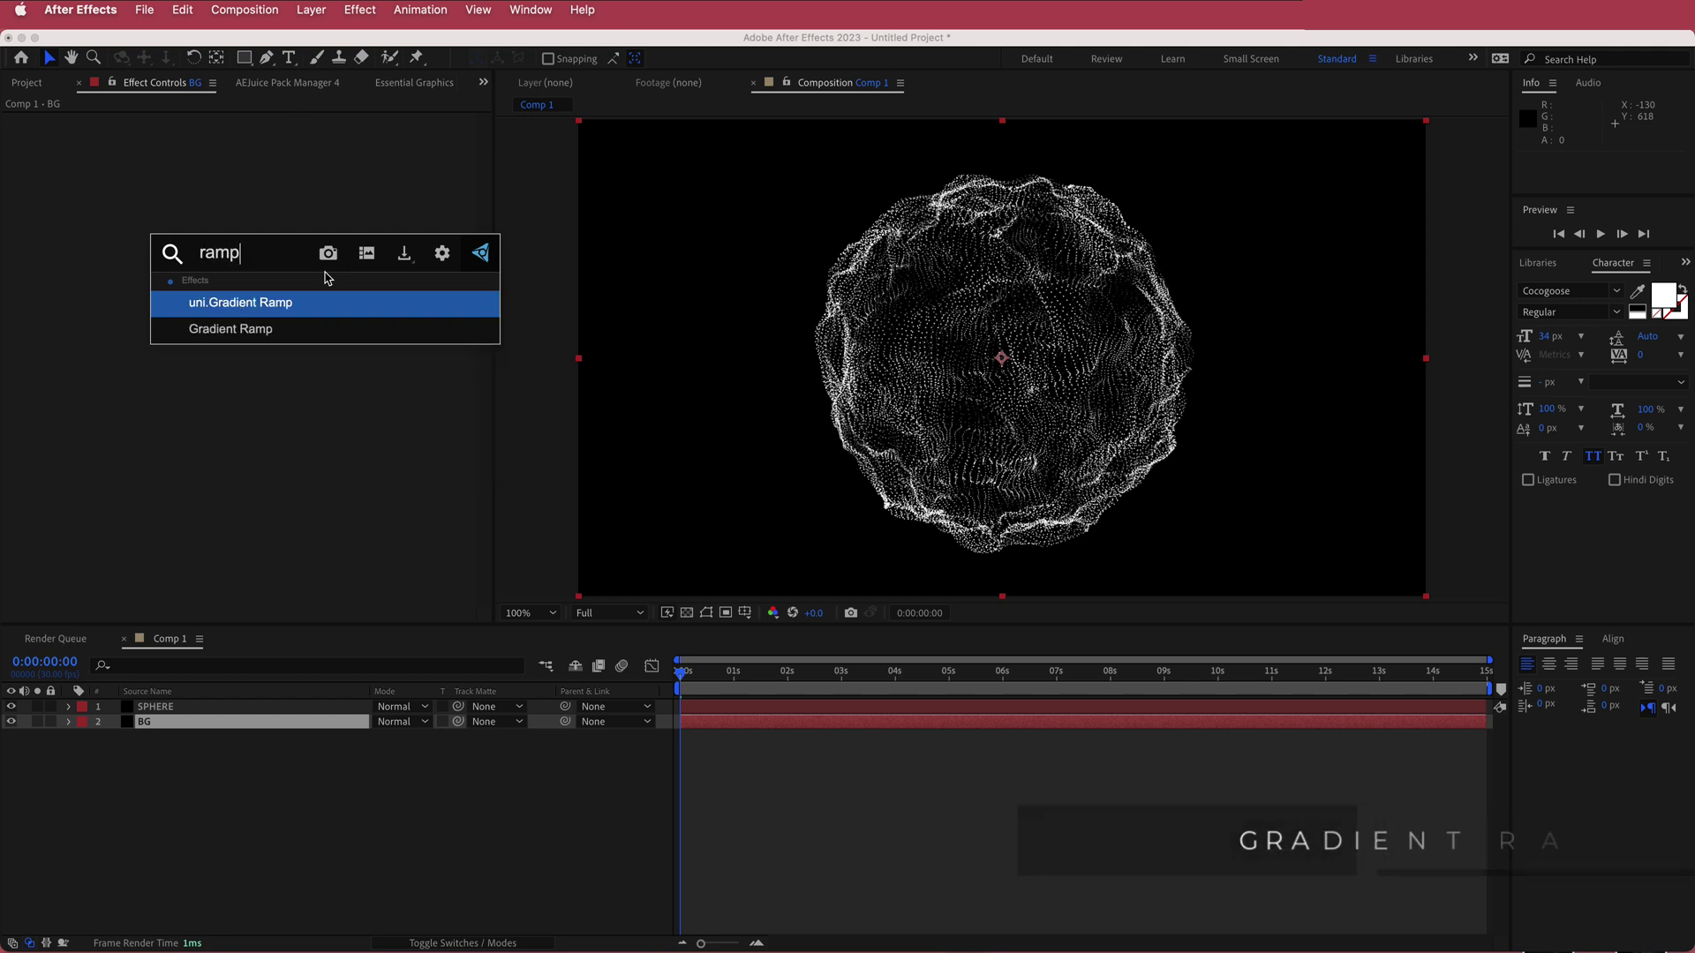
{"action": "key", "text": "Down"}
{"action": "key", "text": "Return"}
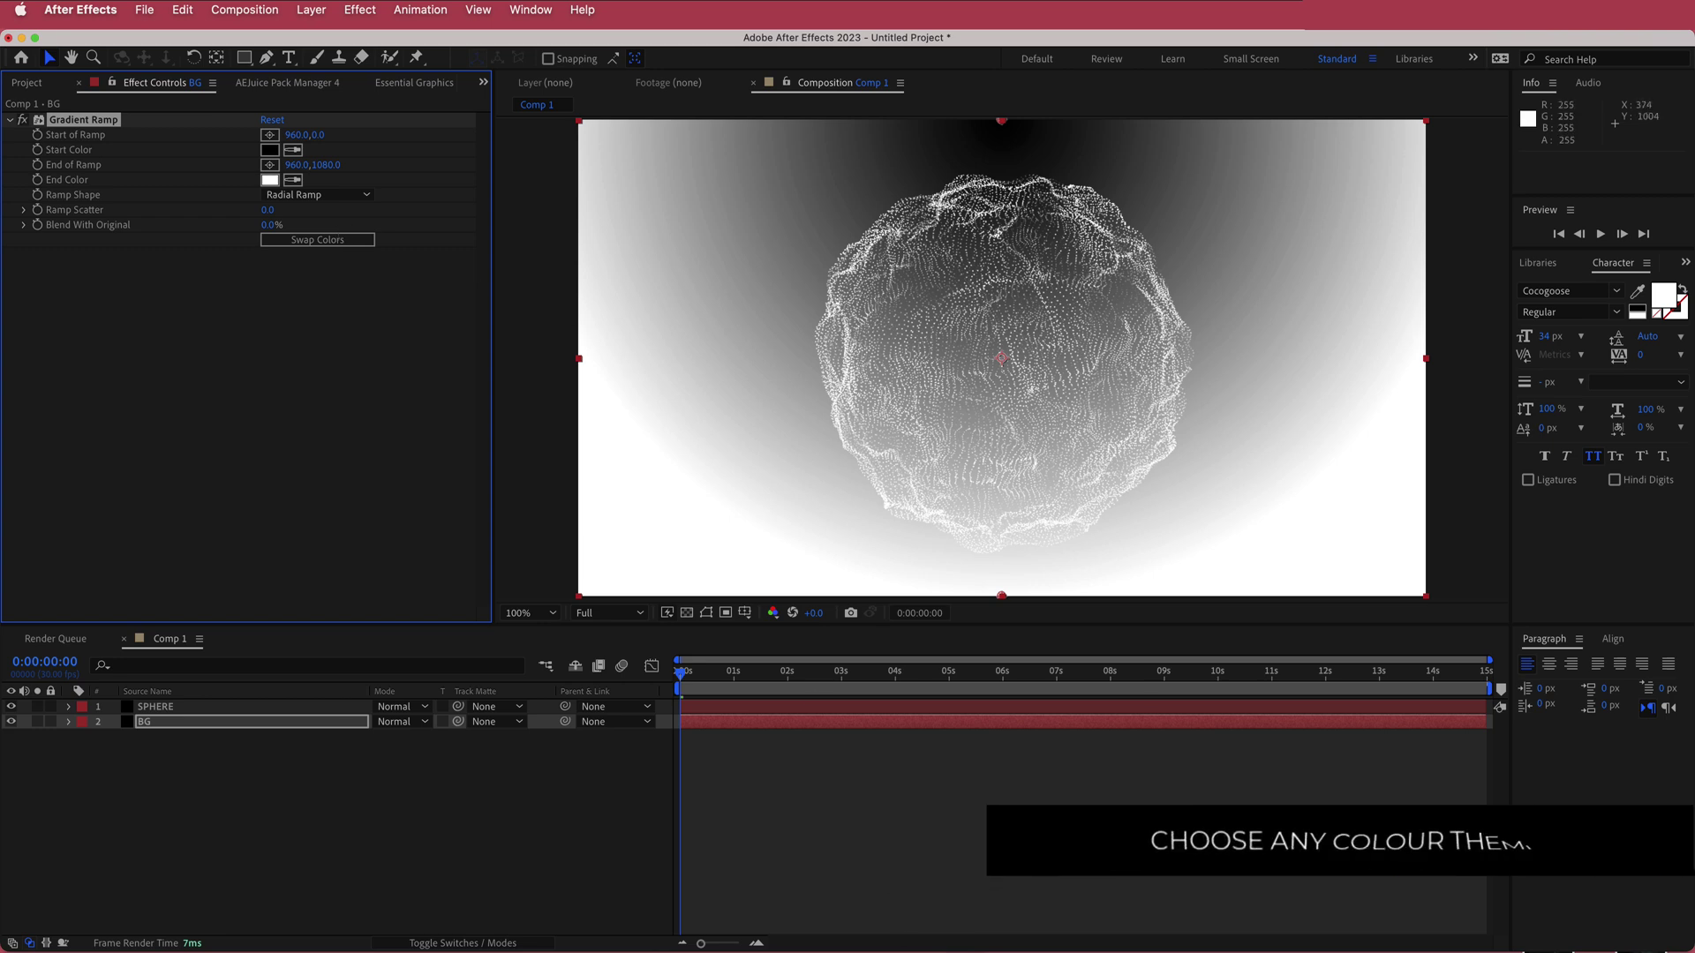
Paste #0A2647 from Color Hunt into the ramp's End Color, then swap colours so blue starts.
{"action": "key", "text": "super+Tab"}
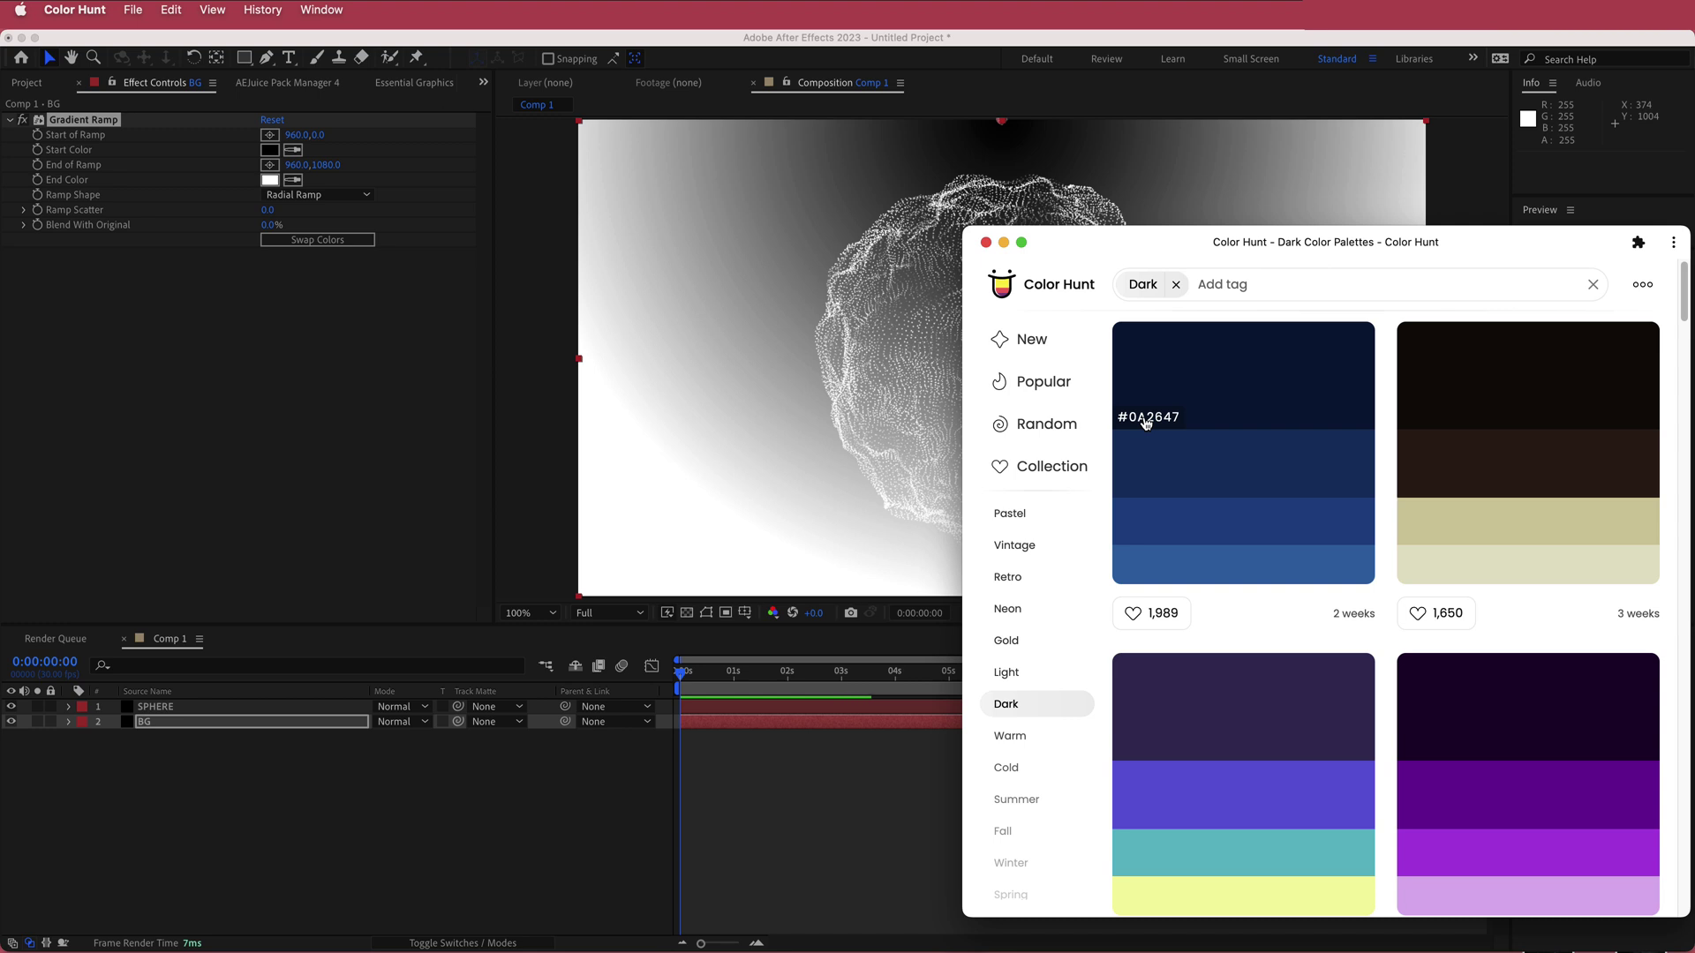
{"action": "left_click", "coordinate": [1145, 424]}
{"action": "left_click", "coordinate": [322, 389]}
{"action": "left_click", "coordinate": [269, 180]}
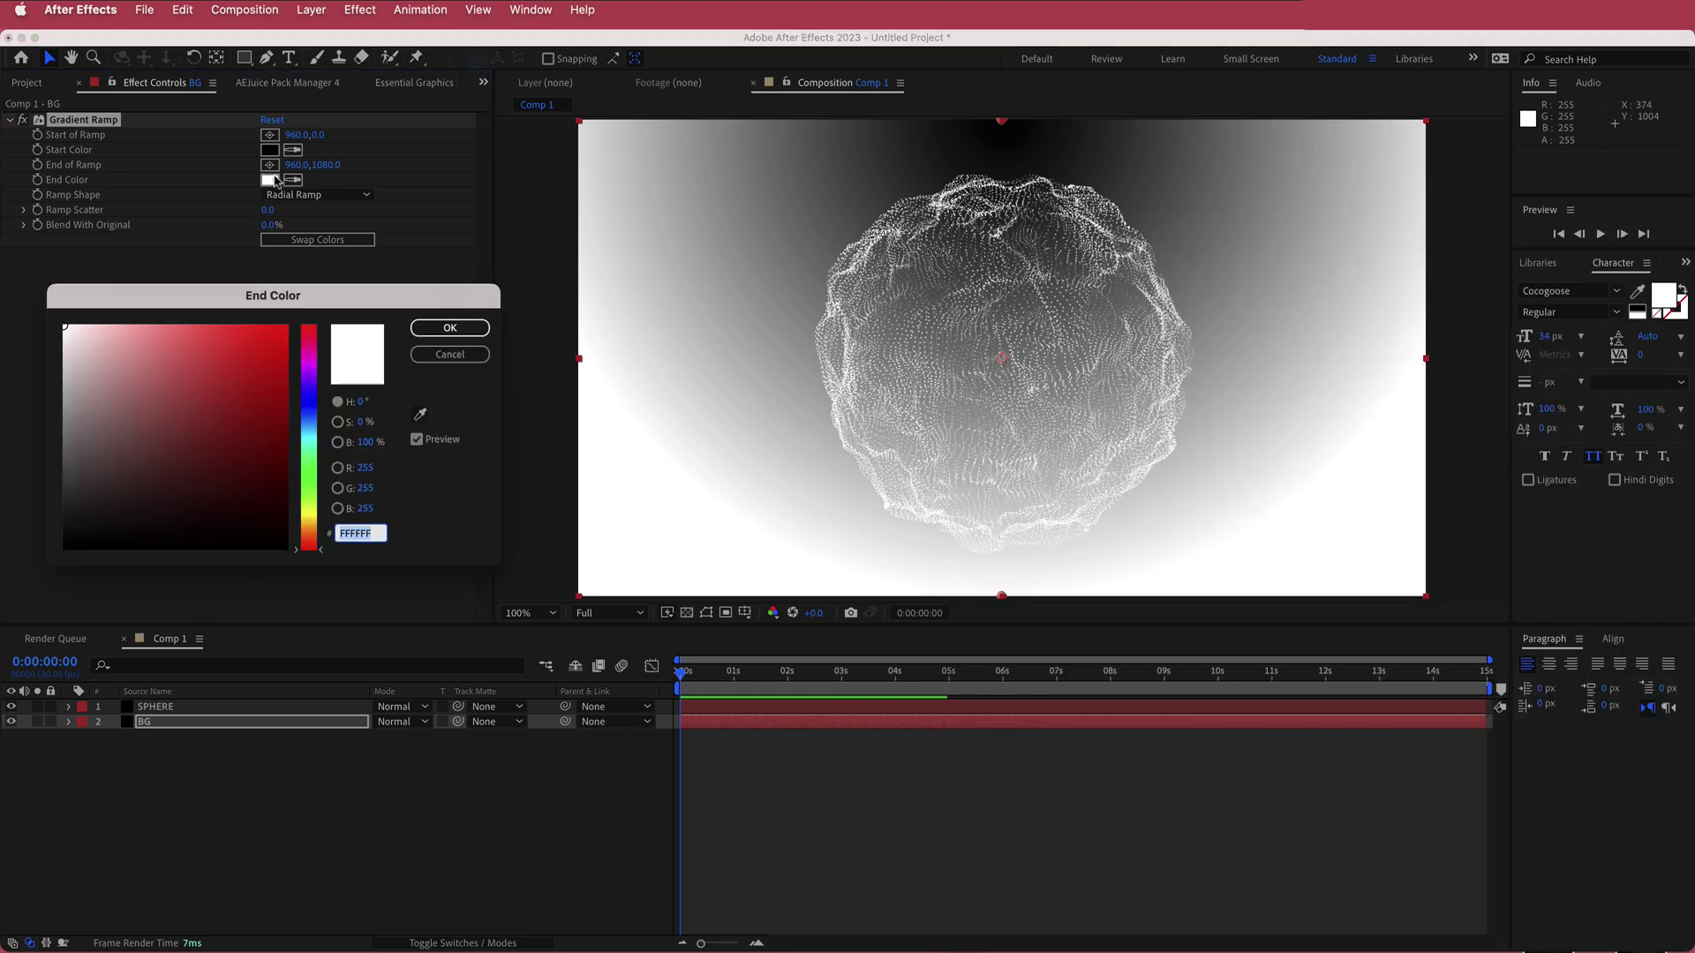
{"action": "key", "text": "super+v"}
{"action": "left_click", "coordinate": [449, 328]}
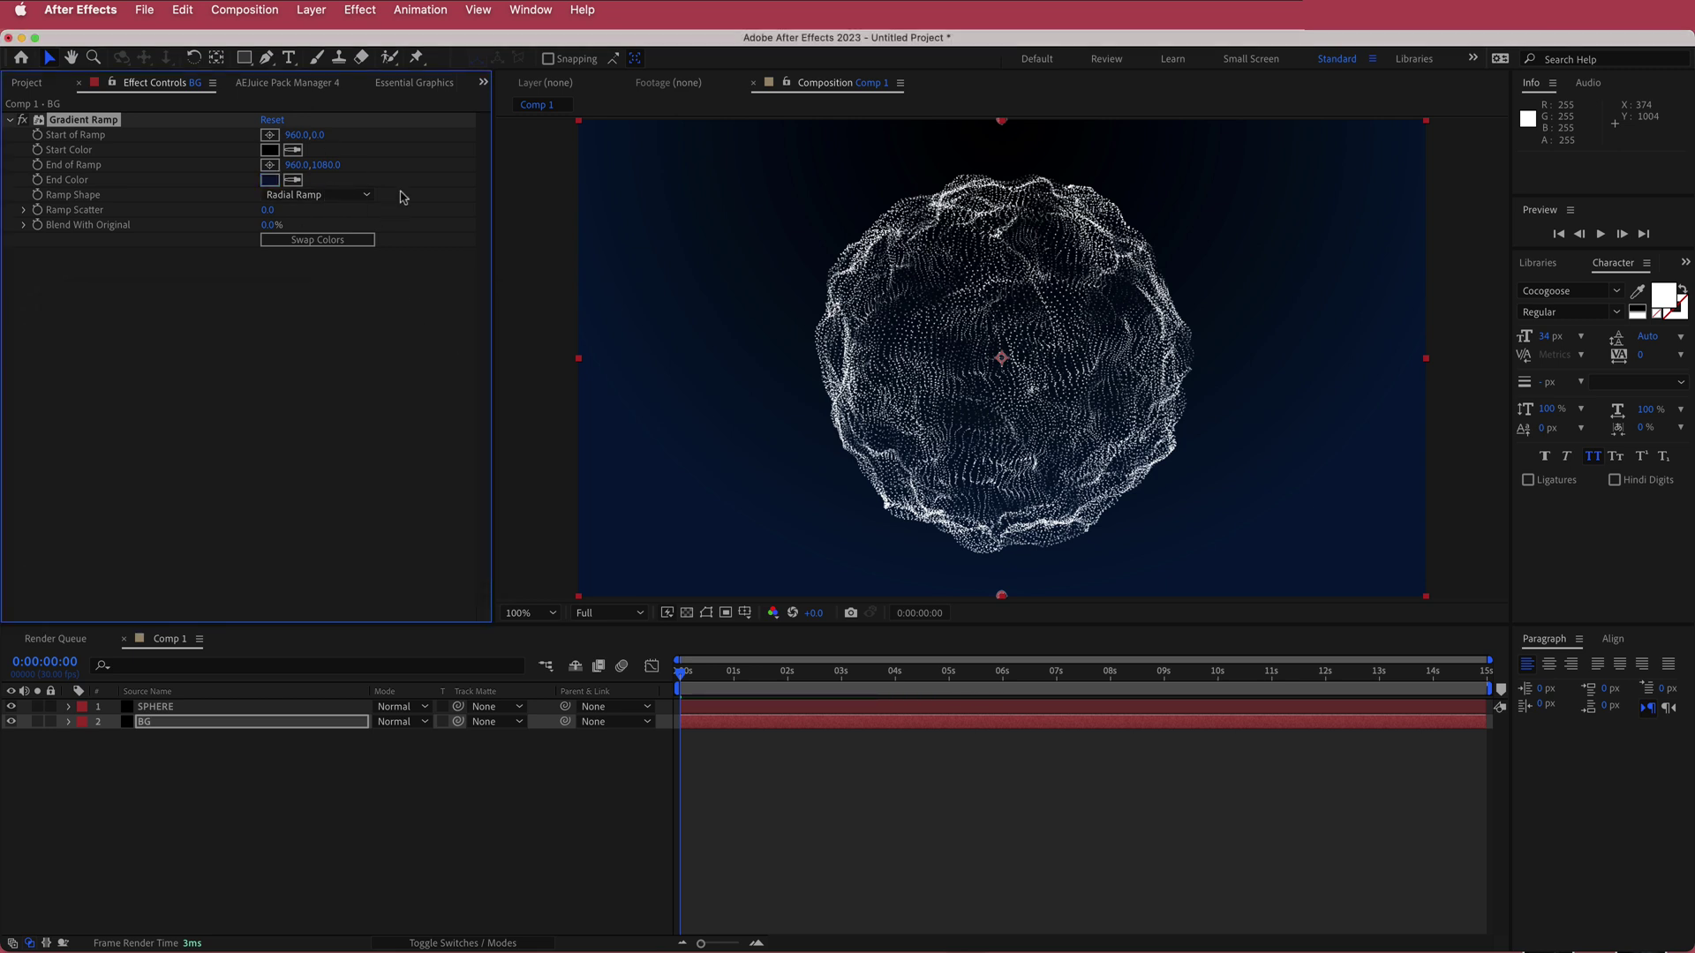
{"action": "scroll", "coordinate": [542, 208], "scroll_direction": "down", "scroll_amount": 2}
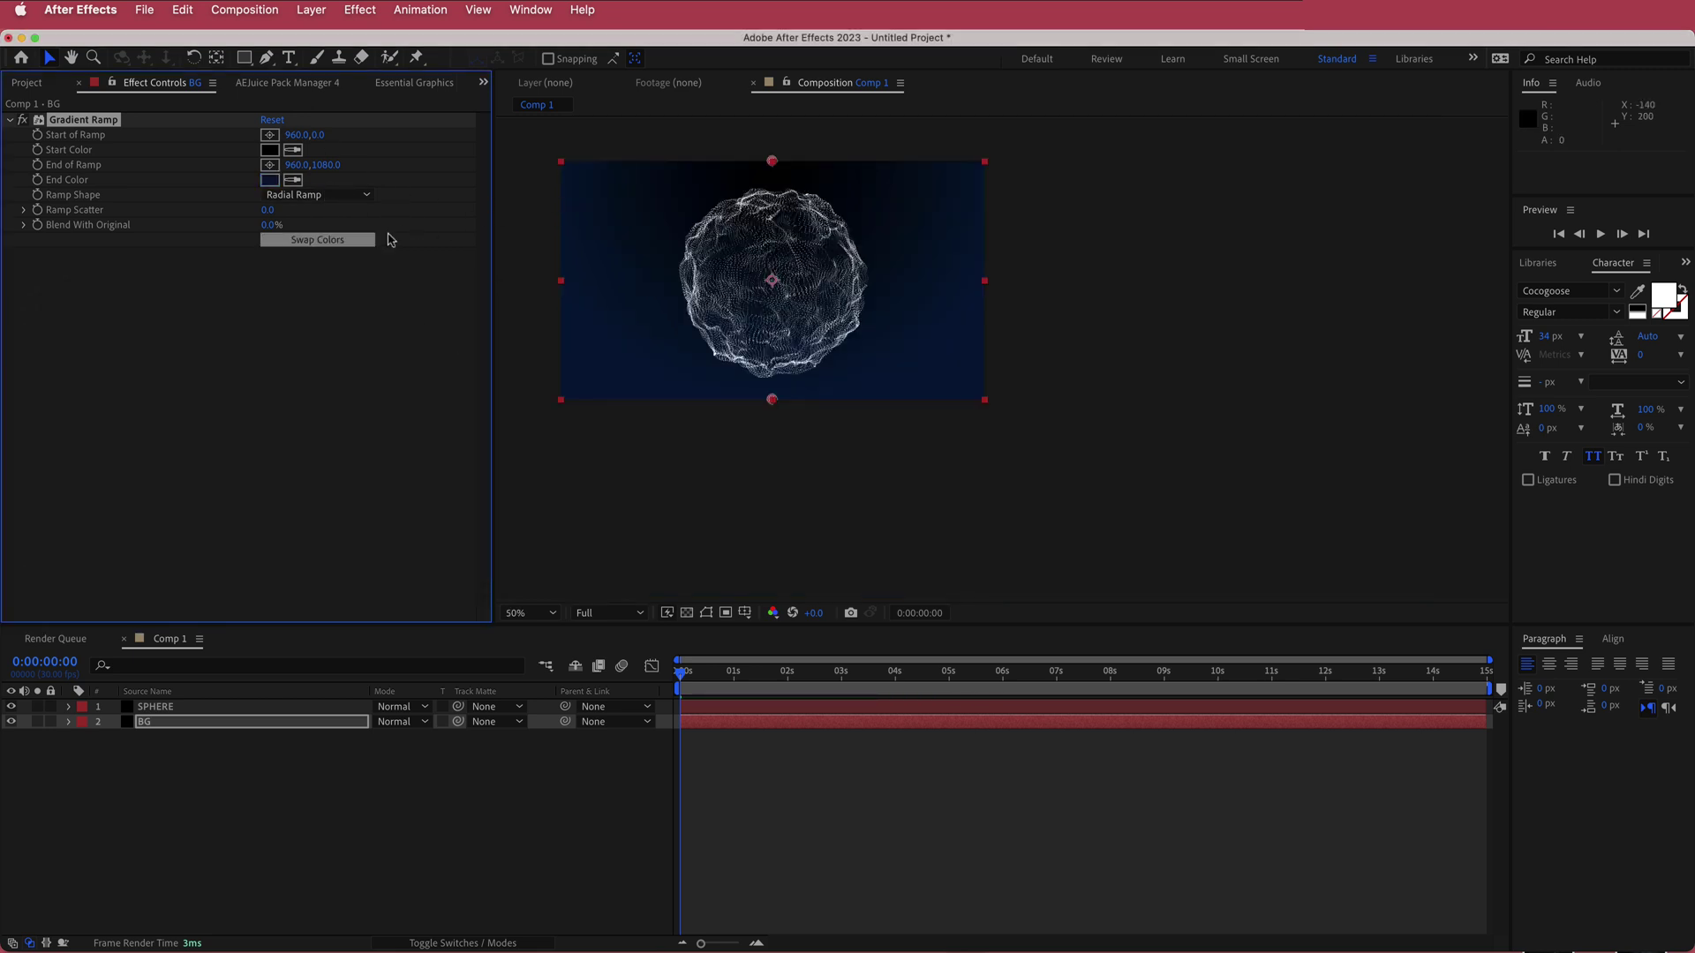
{"action": "left_click", "coordinate": [331, 242]}
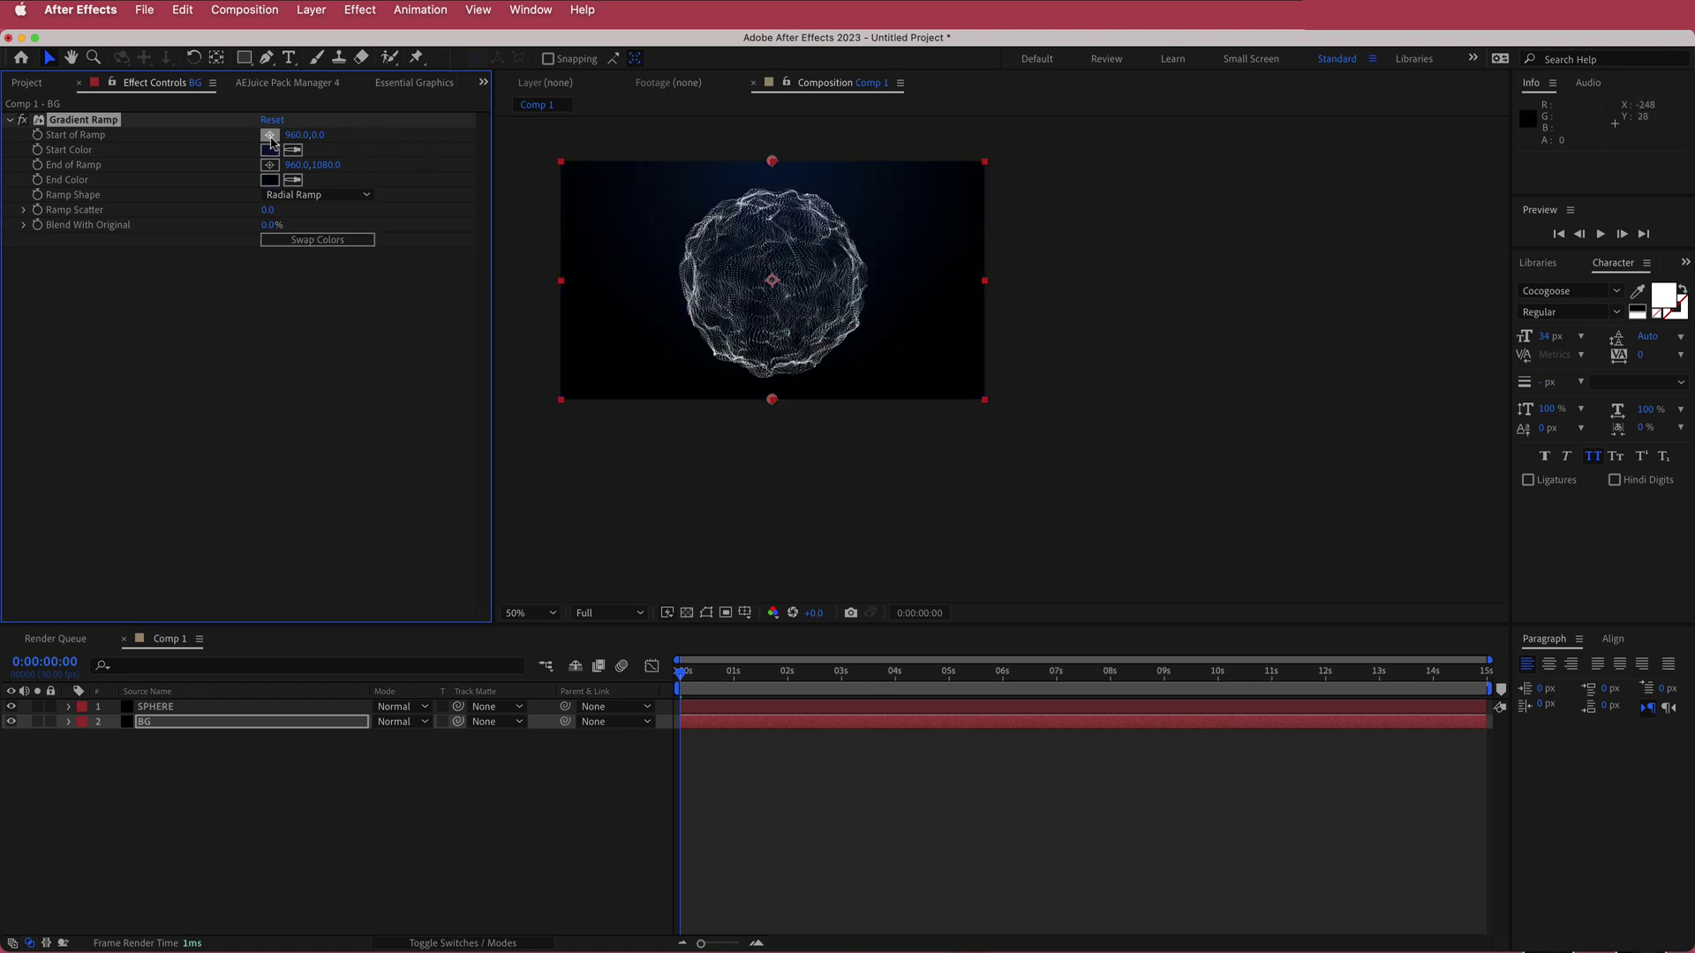
Position Start of Ramp at 956,36 and End of Ramp at 944,1384, then set viewer magnification to Fit.
{"action": "left_click", "coordinate": [269, 134]}
{"action": "left_click", "coordinate": [778, 129]}
{"action": "left_click_drag", "start_coordinate": [778, 129], "coordinate": [772, 171]}
{"action": "left_click", "coordinate": [269, 165]}
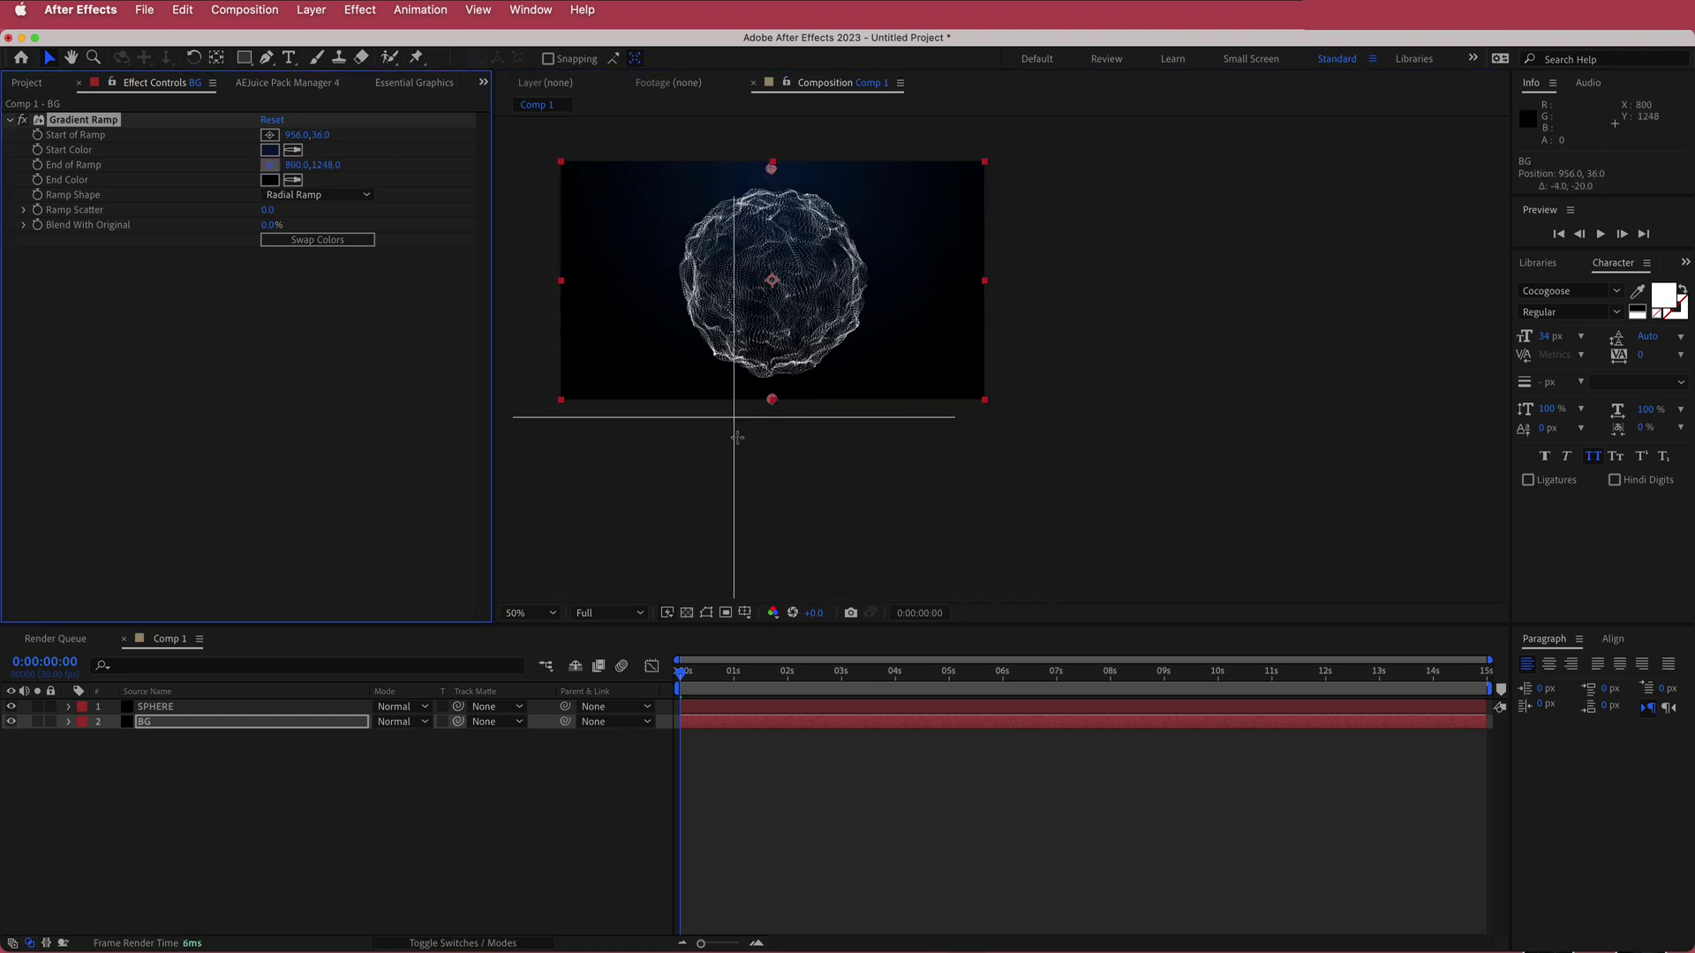
{"action": "mouse_move", "coordinate": [764, 446]}
{"action": "left_mouse_down"}
{"action": "mouse_move", "coordinate": [768, 502]}
{"action": "mouse_move", "coordinate": [767, 451]}
{"action": "mouse_move", "coordinate": [768, 466]}
{"action": "left_mouse_up"}
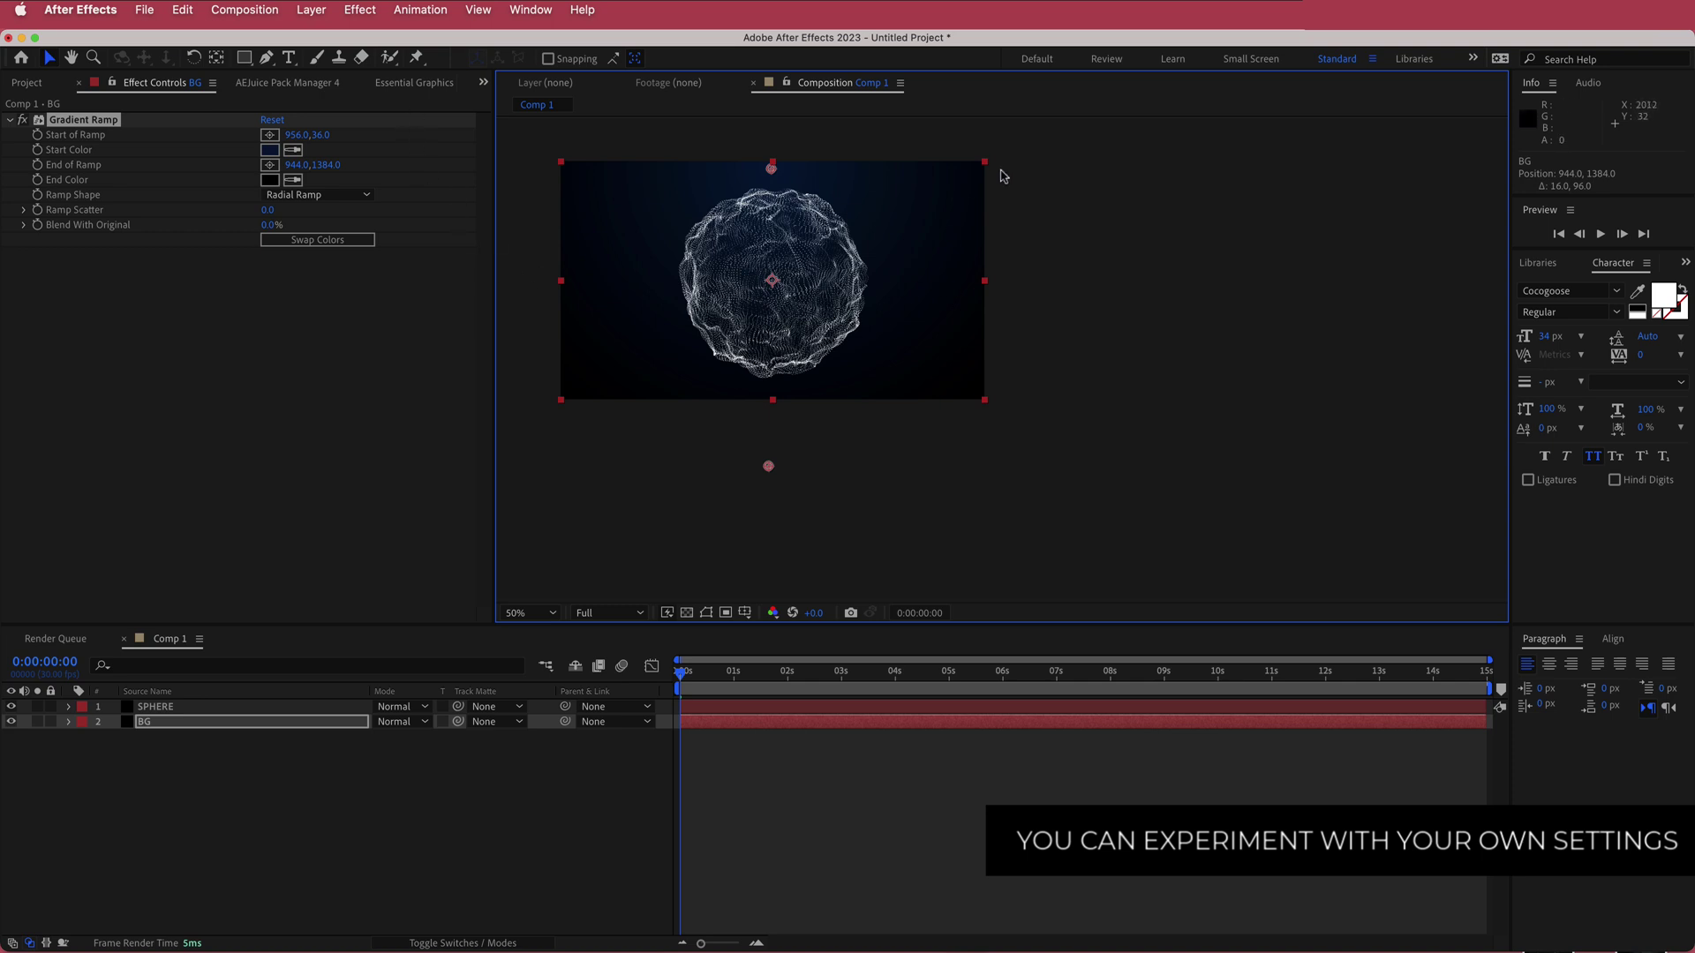
{"action": "left_click", "coordinate": [527, 613]}
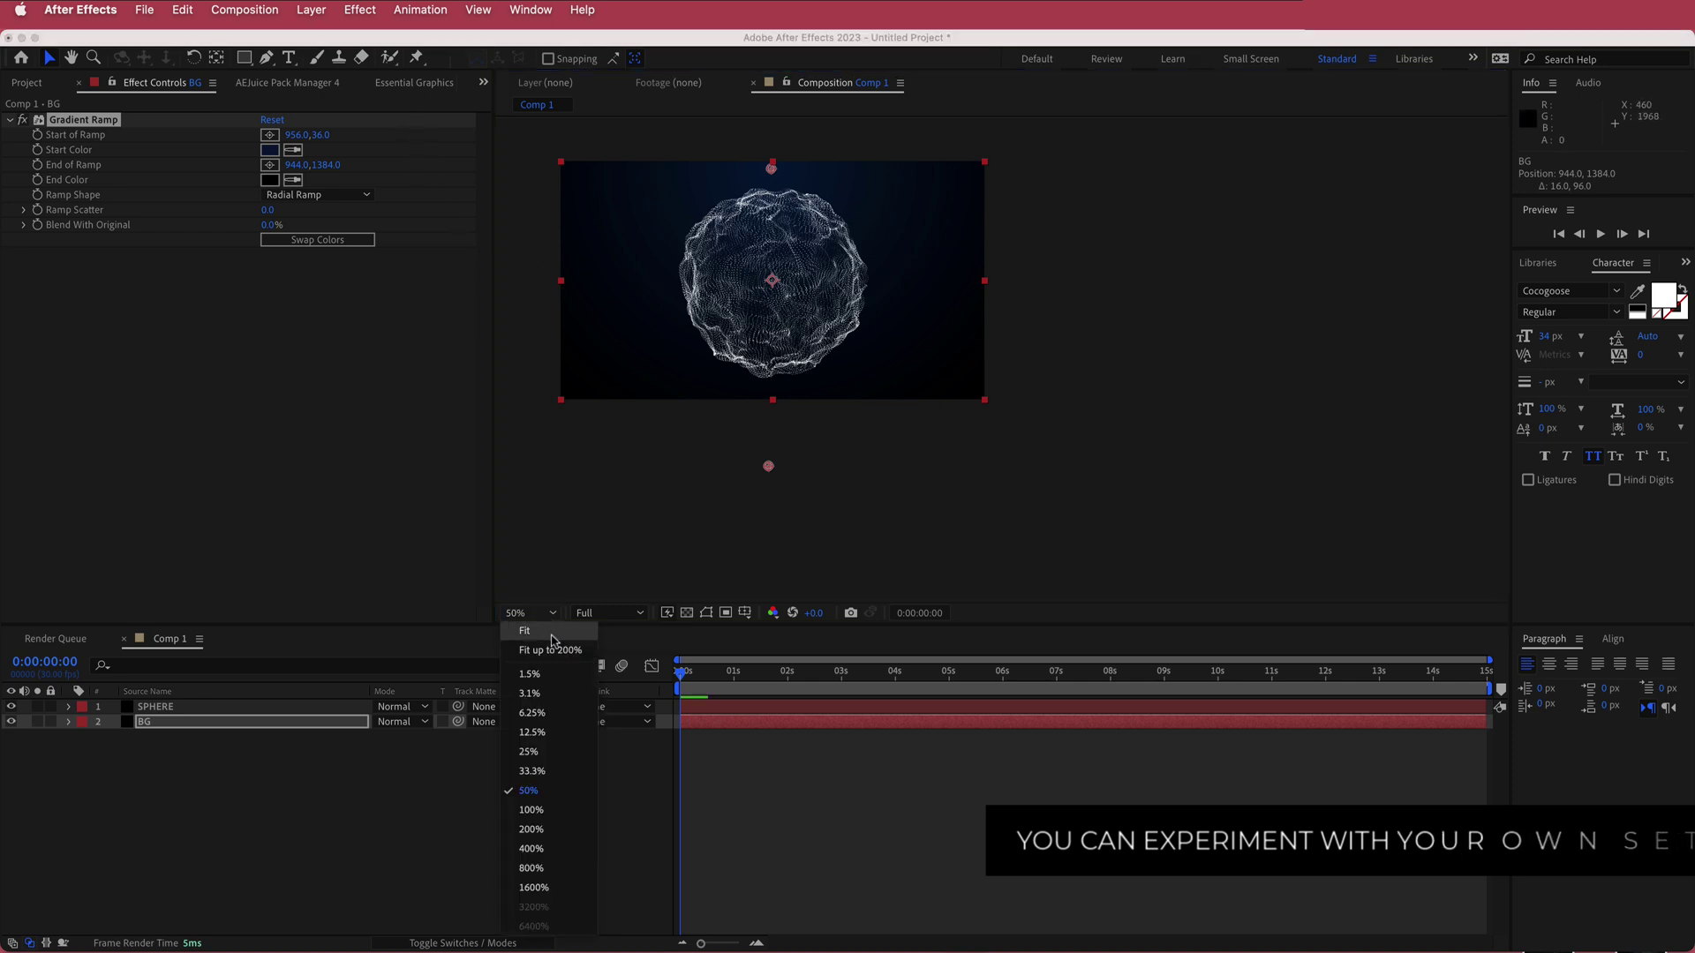
{"action": "left_click", "coordinate": [551, 649]}
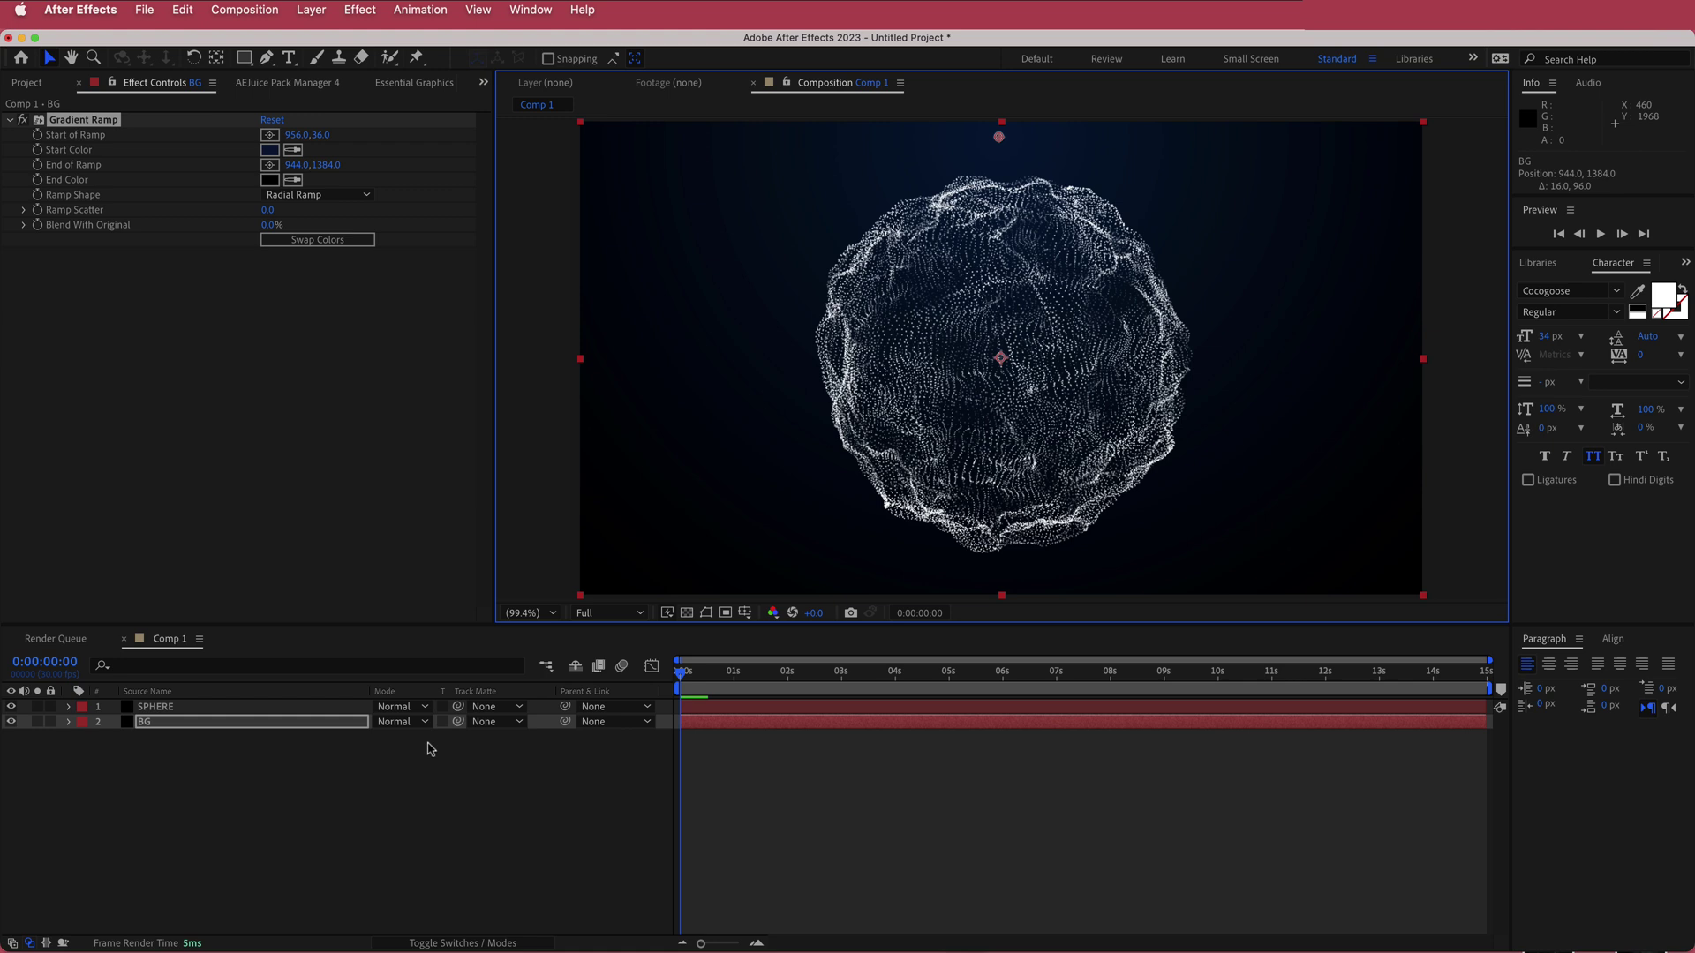
Add a default 50mm Two-Node Camera 1, move it to the top of the stack, and expand its Camera Options.
{"action": "right_click", "coordinate": [419, 760]}
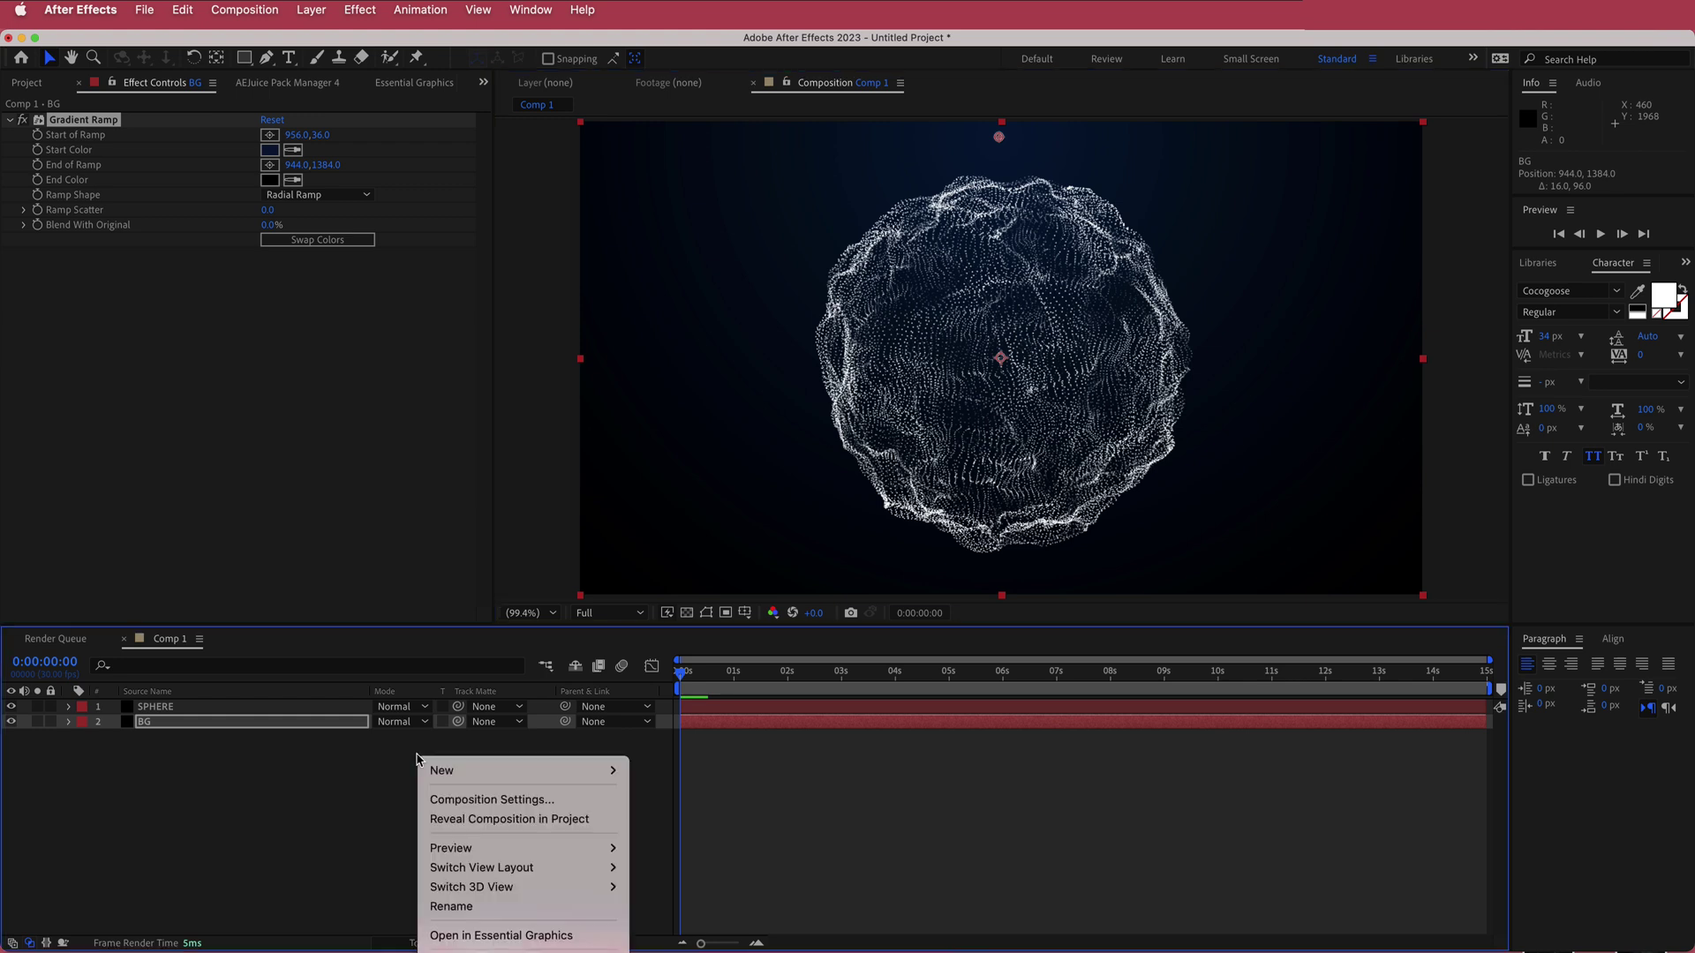
{"action": "right_click", "coordinate": [541, 711]}
{"action": "left_click", "coordinate": [541, 712]}
{"action": "right_click", "coordinate": [541, 711]}
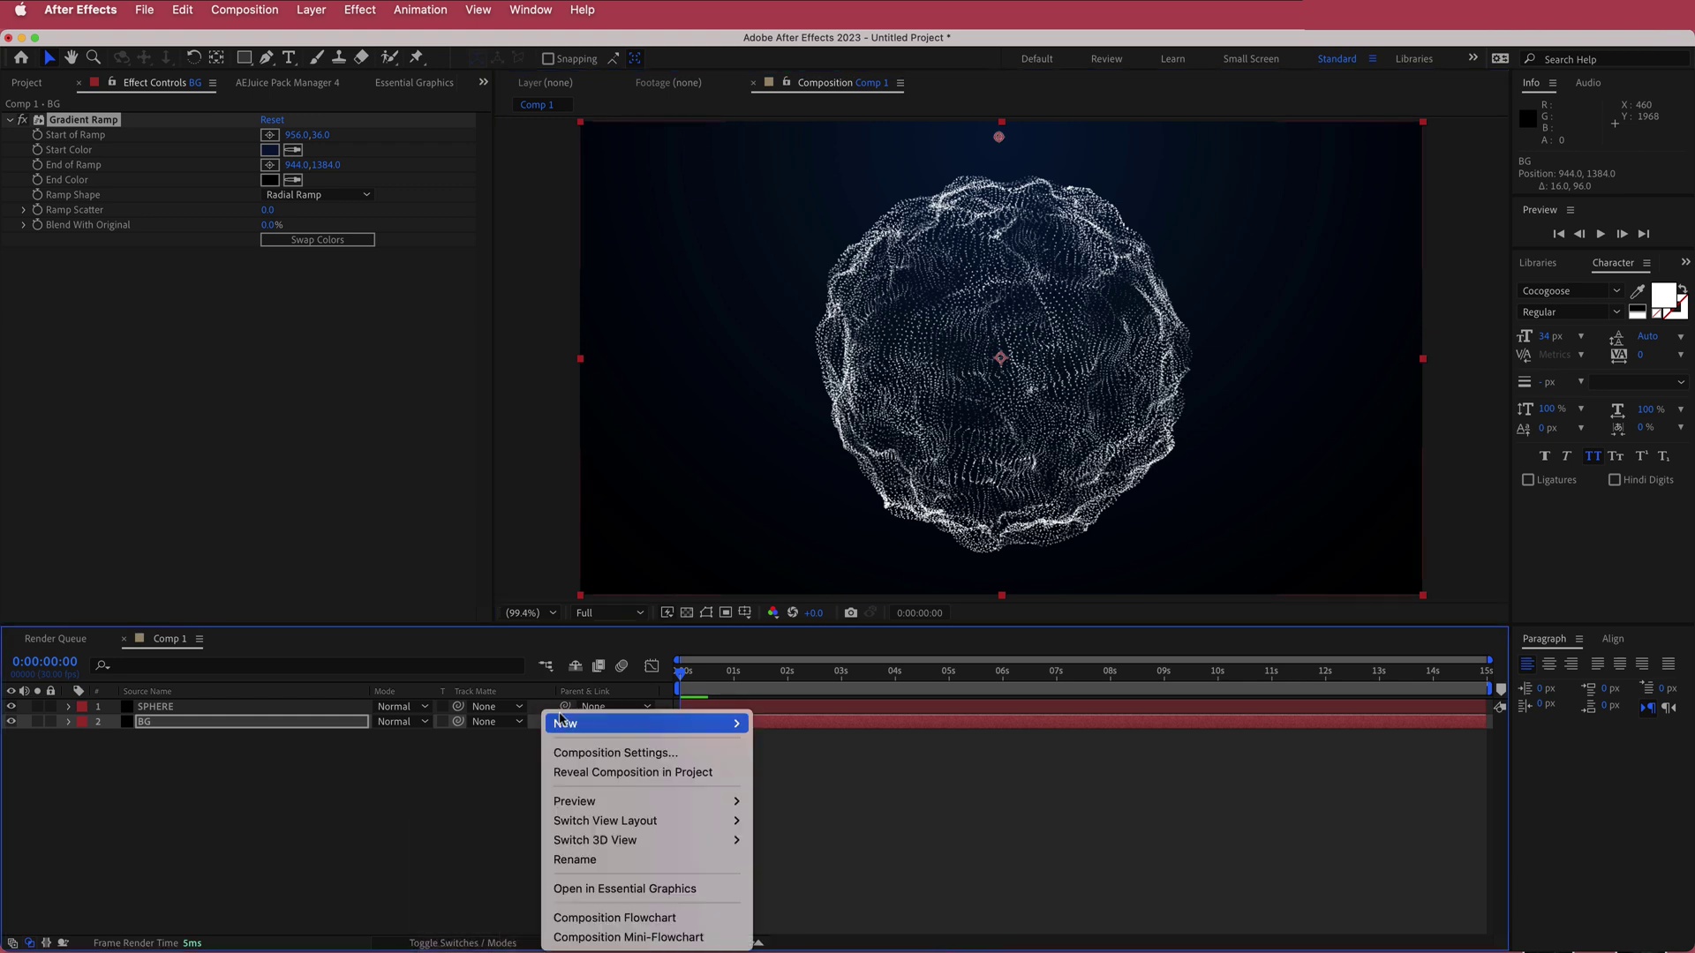
{"action": "mouse_move", "coordinate": [731, 727]}
{"action": "left_click", "coordinate": [799, 810]}
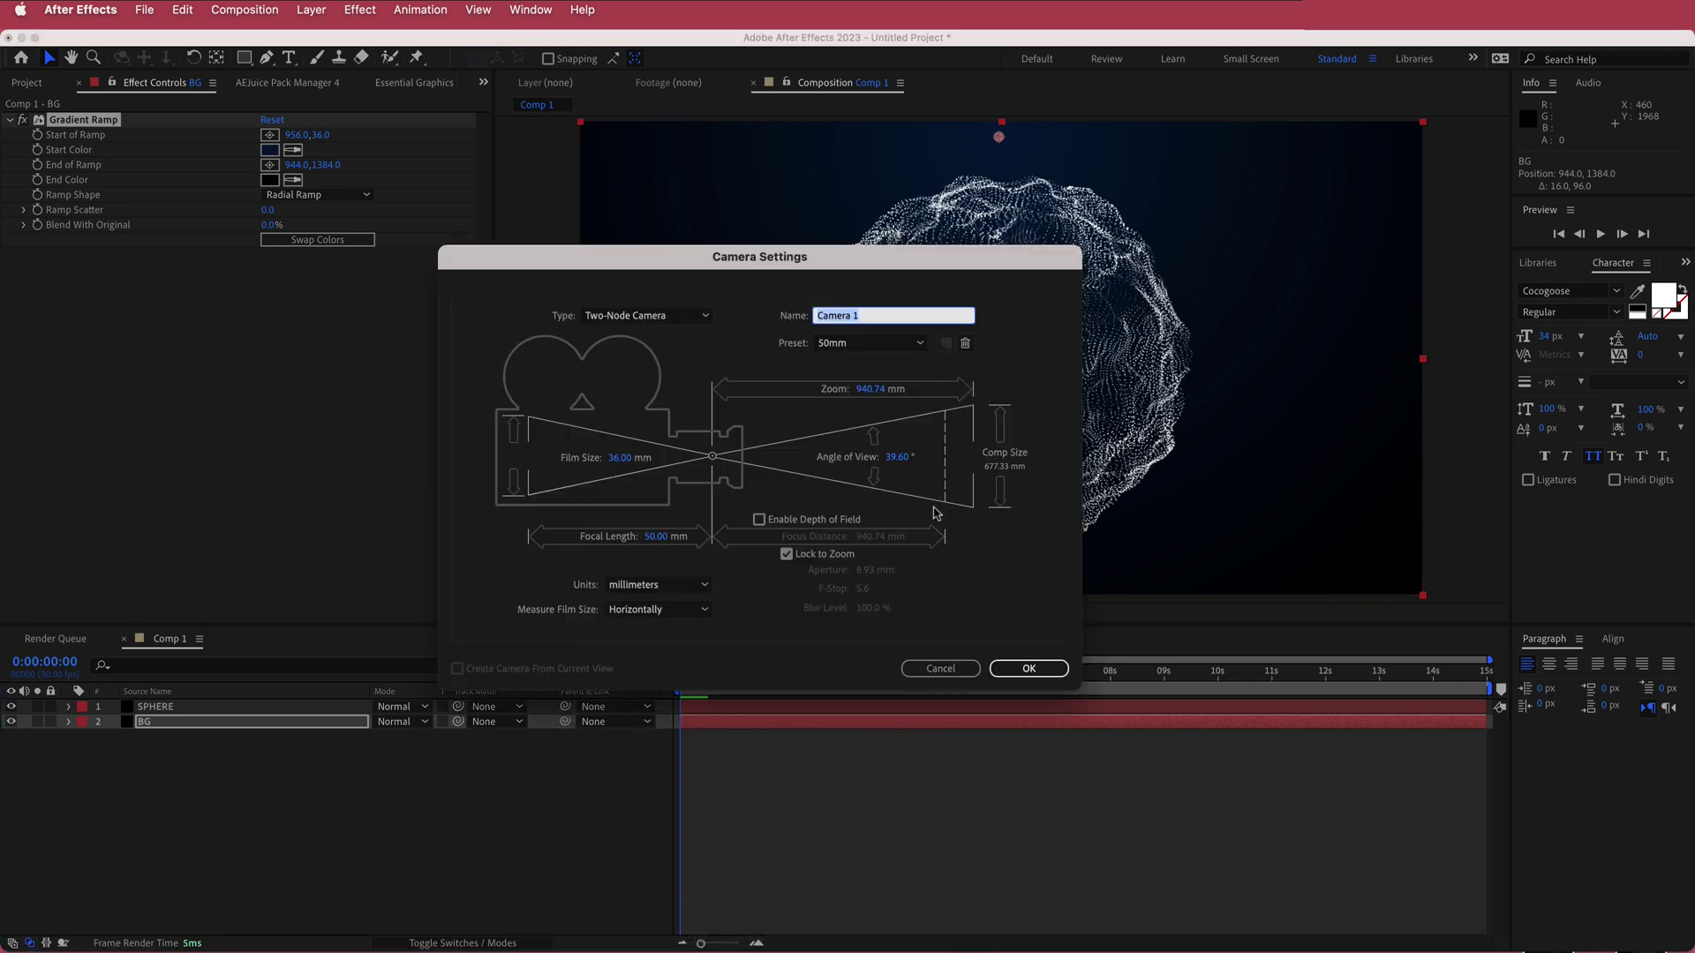
{"action": "left_click", "coordinate": [1045, 673]}
{"action": "left_click_drag", "start_coordinate": [181, 731], "coordinate": [191, 719]}
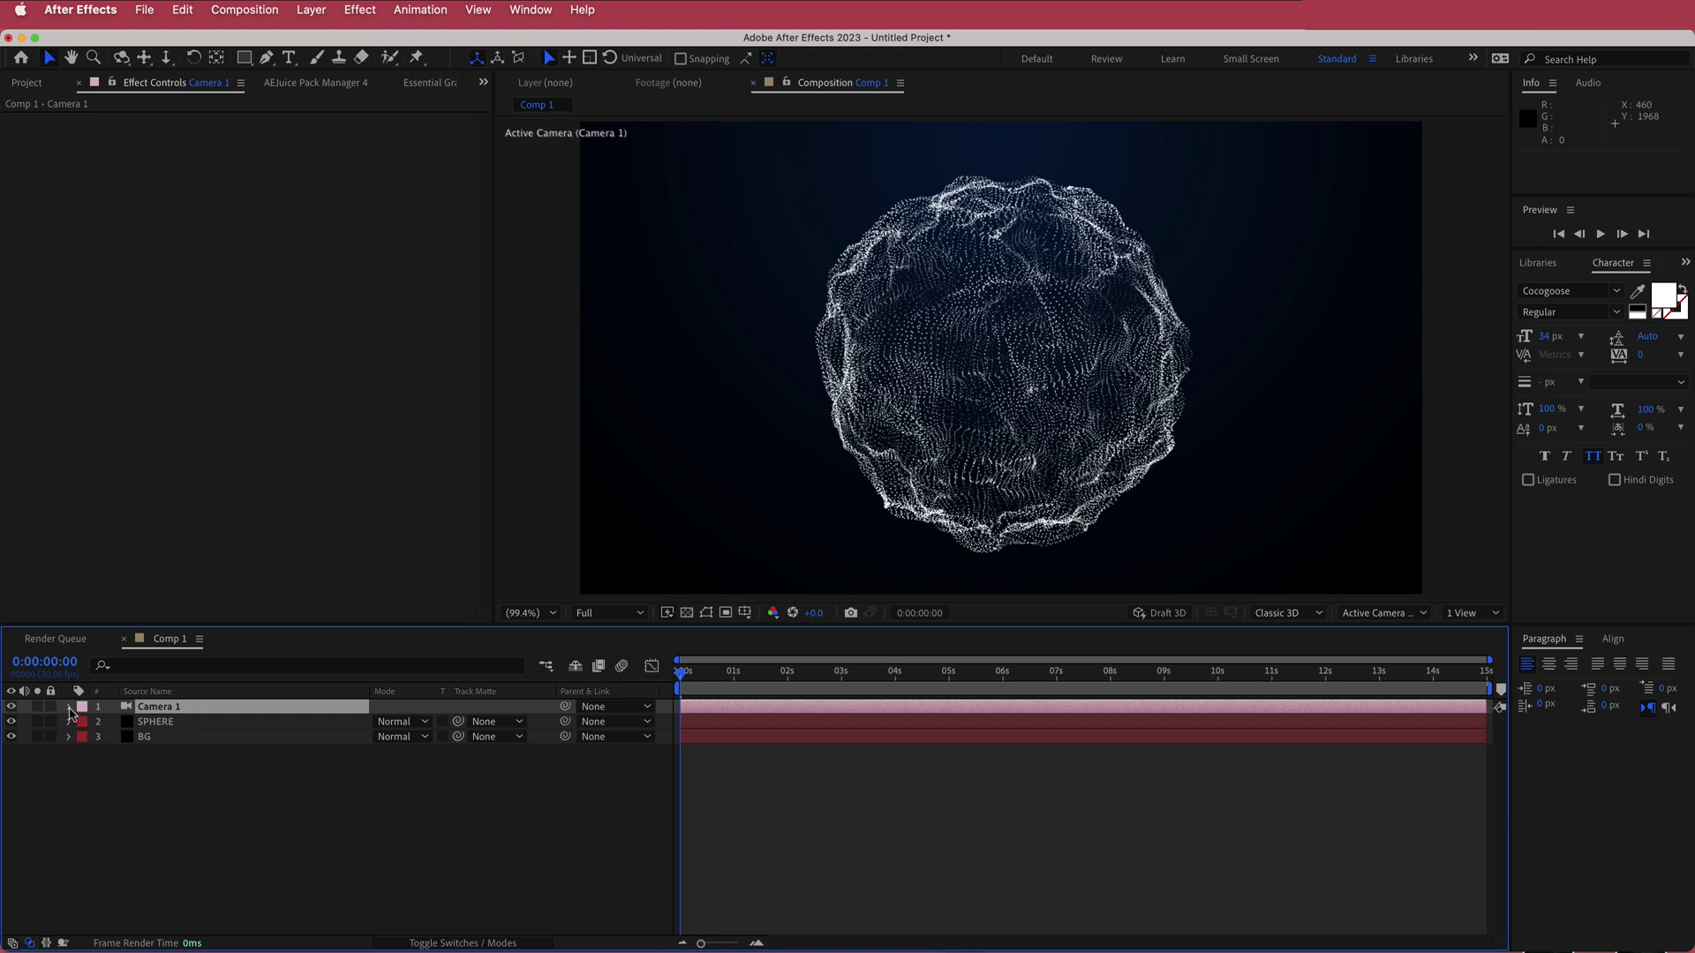
{"action": "left_click", "coordinate": [70, 707]}
{"action": "left_click", "coordinate": [84, 739]}
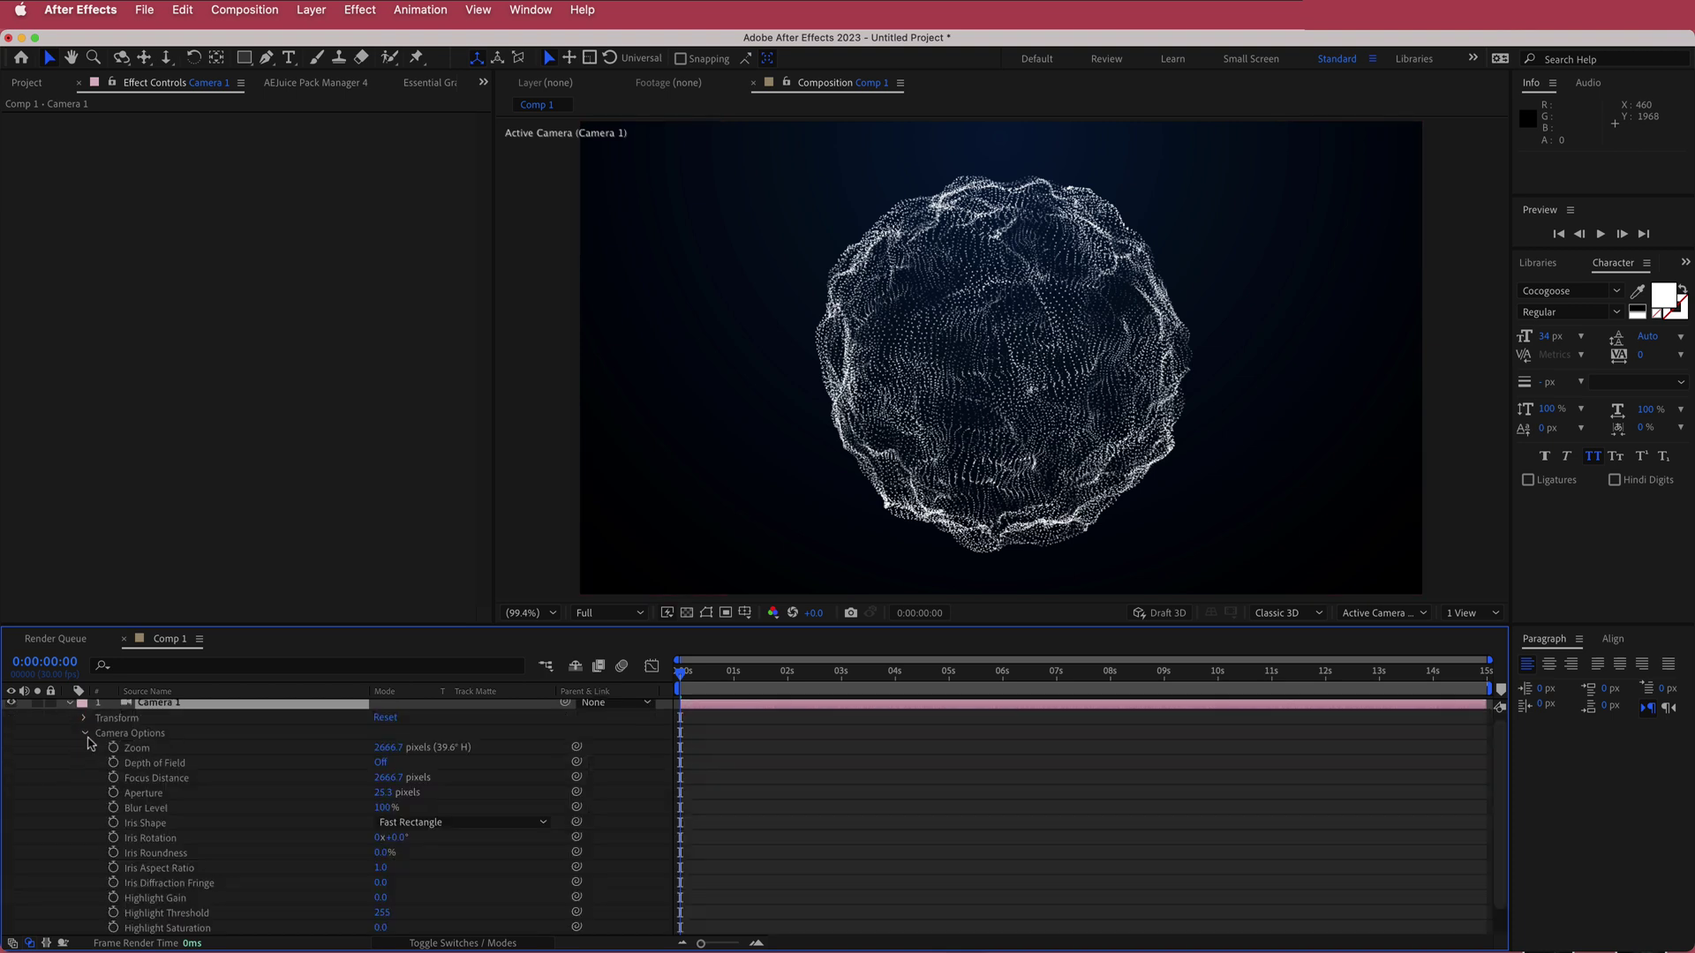
Turn on Camera 1's Depth of Field and set Focus Distance to 3000.
{"action": "left_click", "coordinate": [380, 763]}
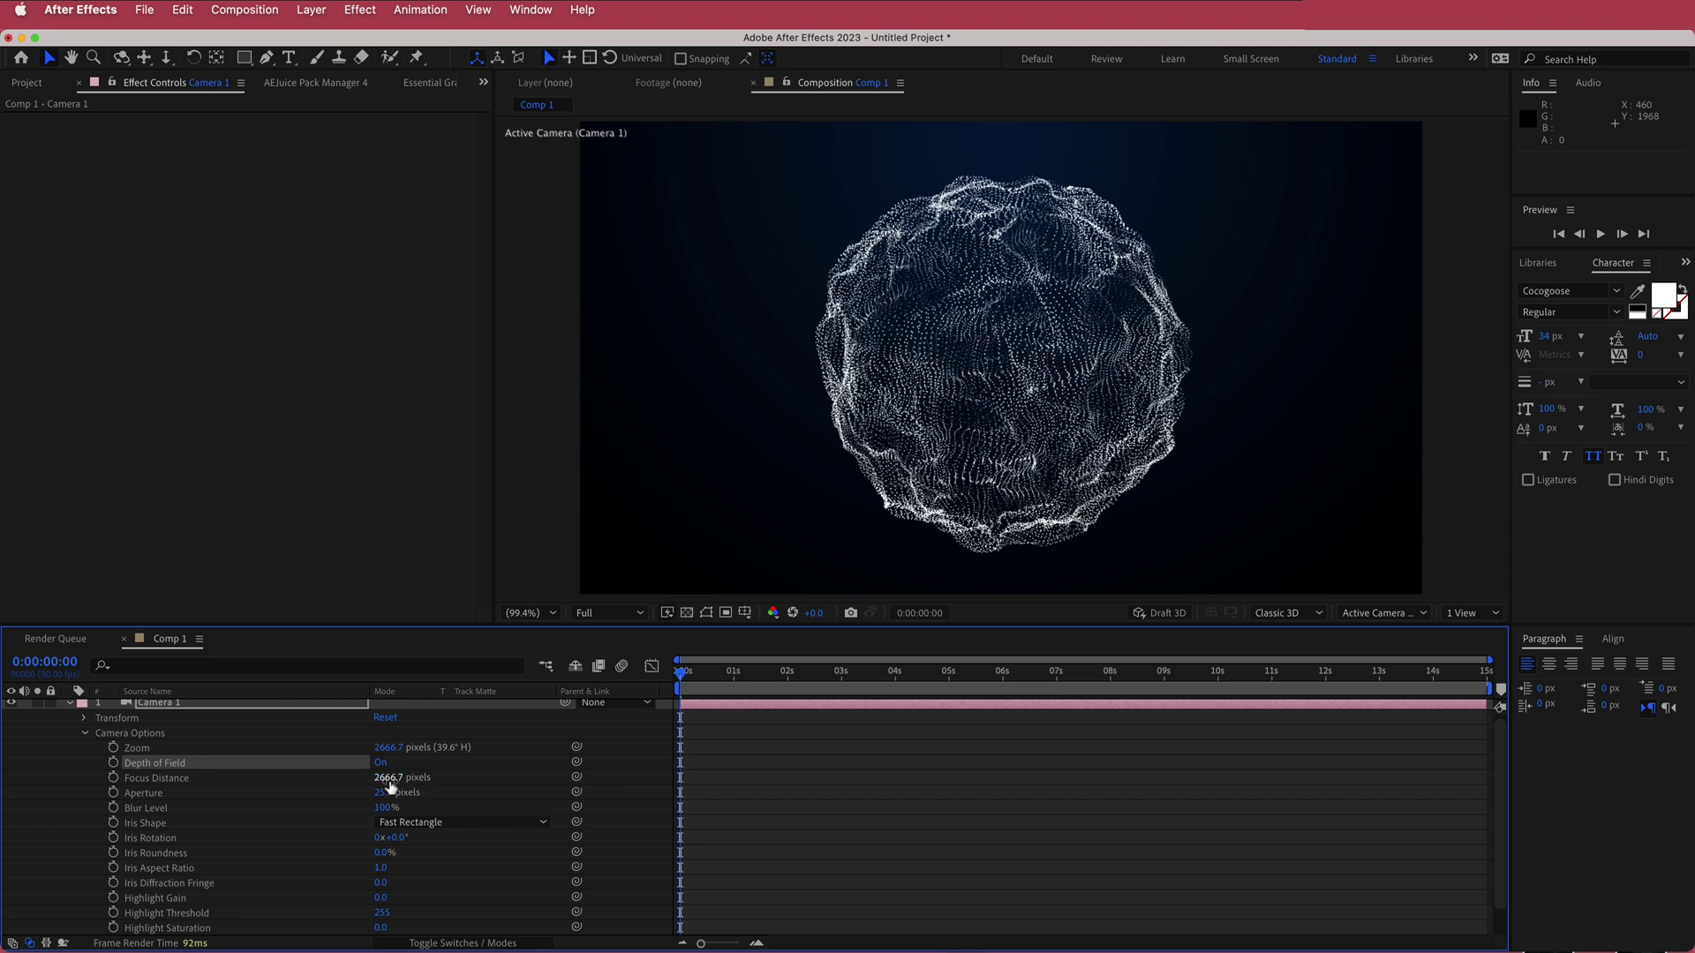
{"action": "left_click", "coordinate": [384, 778]}
{"action": "type", "text": "3000"}
{"action": "key", "text": "Return"}
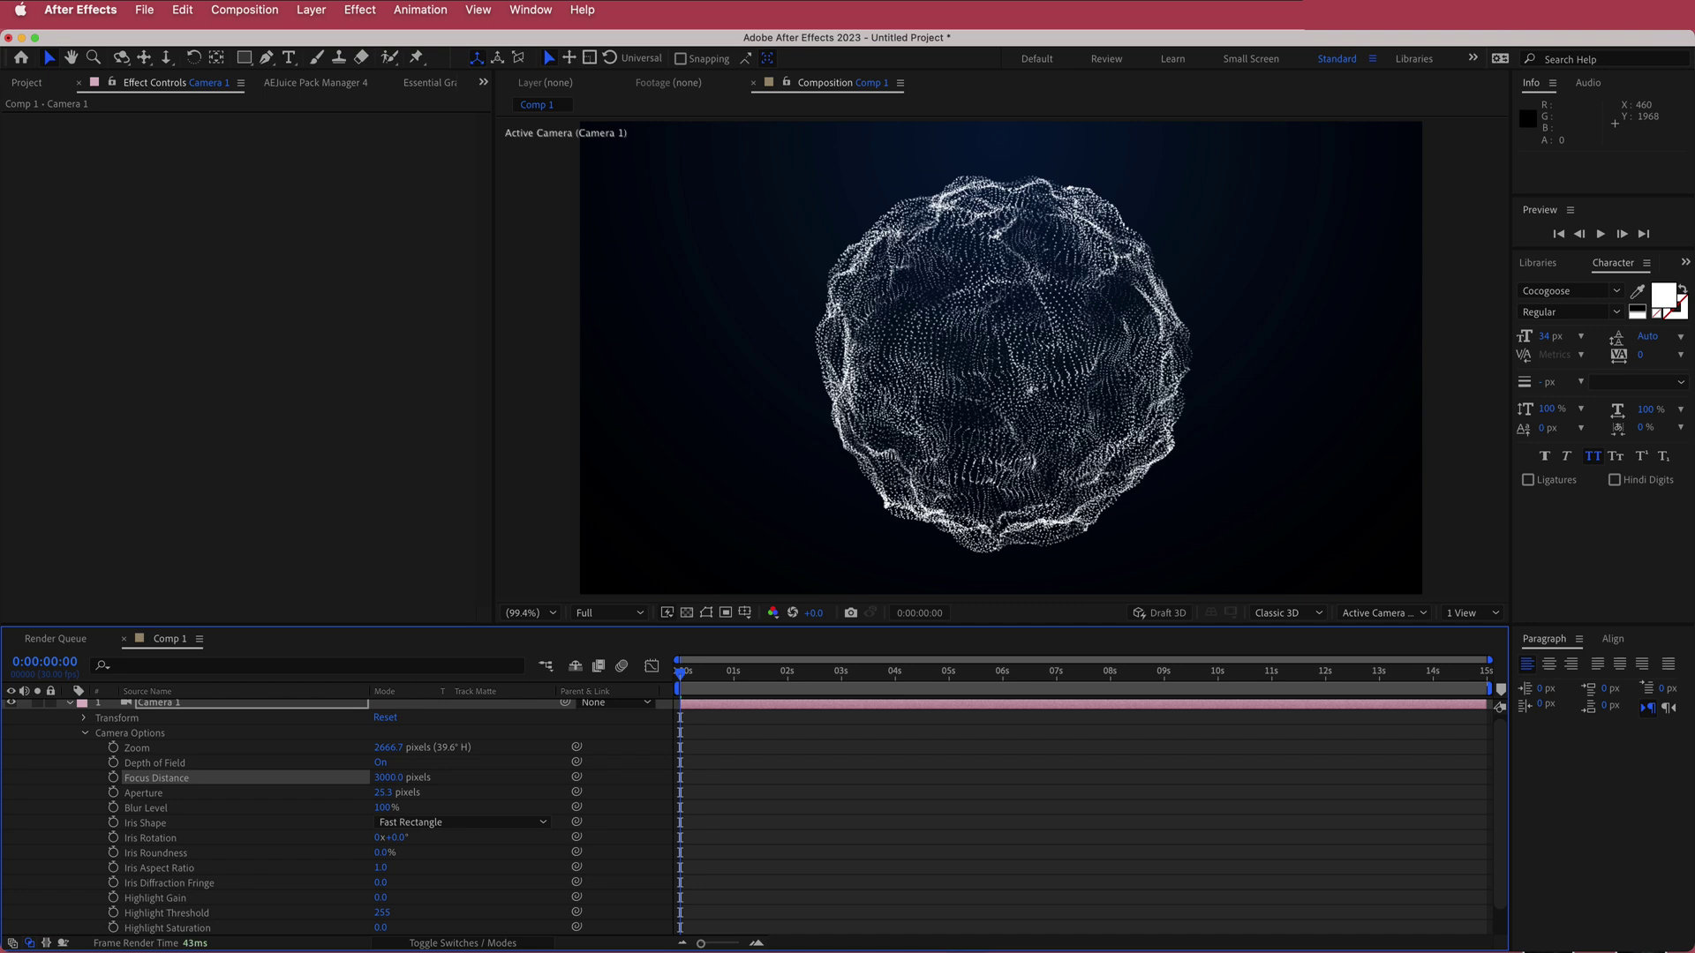
Set the camera Aperture to 1000 pixels and scrub the timeline to preview the blur.
{"action": "left_click_drag", "start_coordinate": [383, 798], "coordinate": [459, 799]}
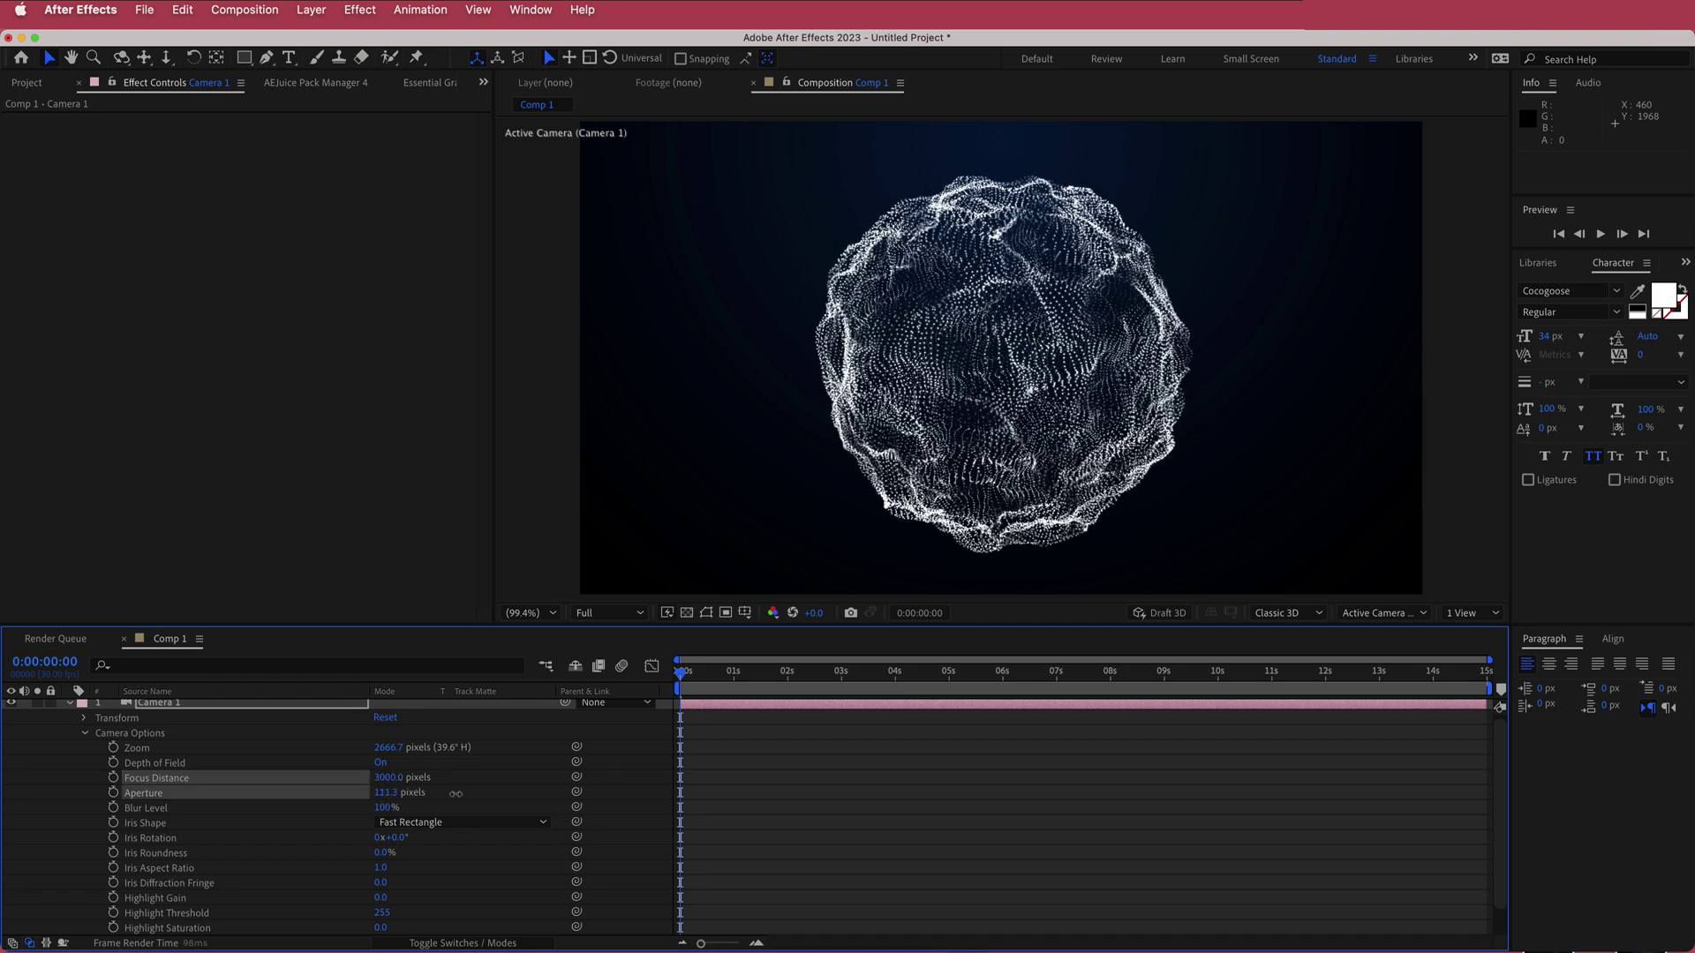
{"action": "left_click_drag", "start_coordinate": [640, 792], "coordinate": [1117, 783]}
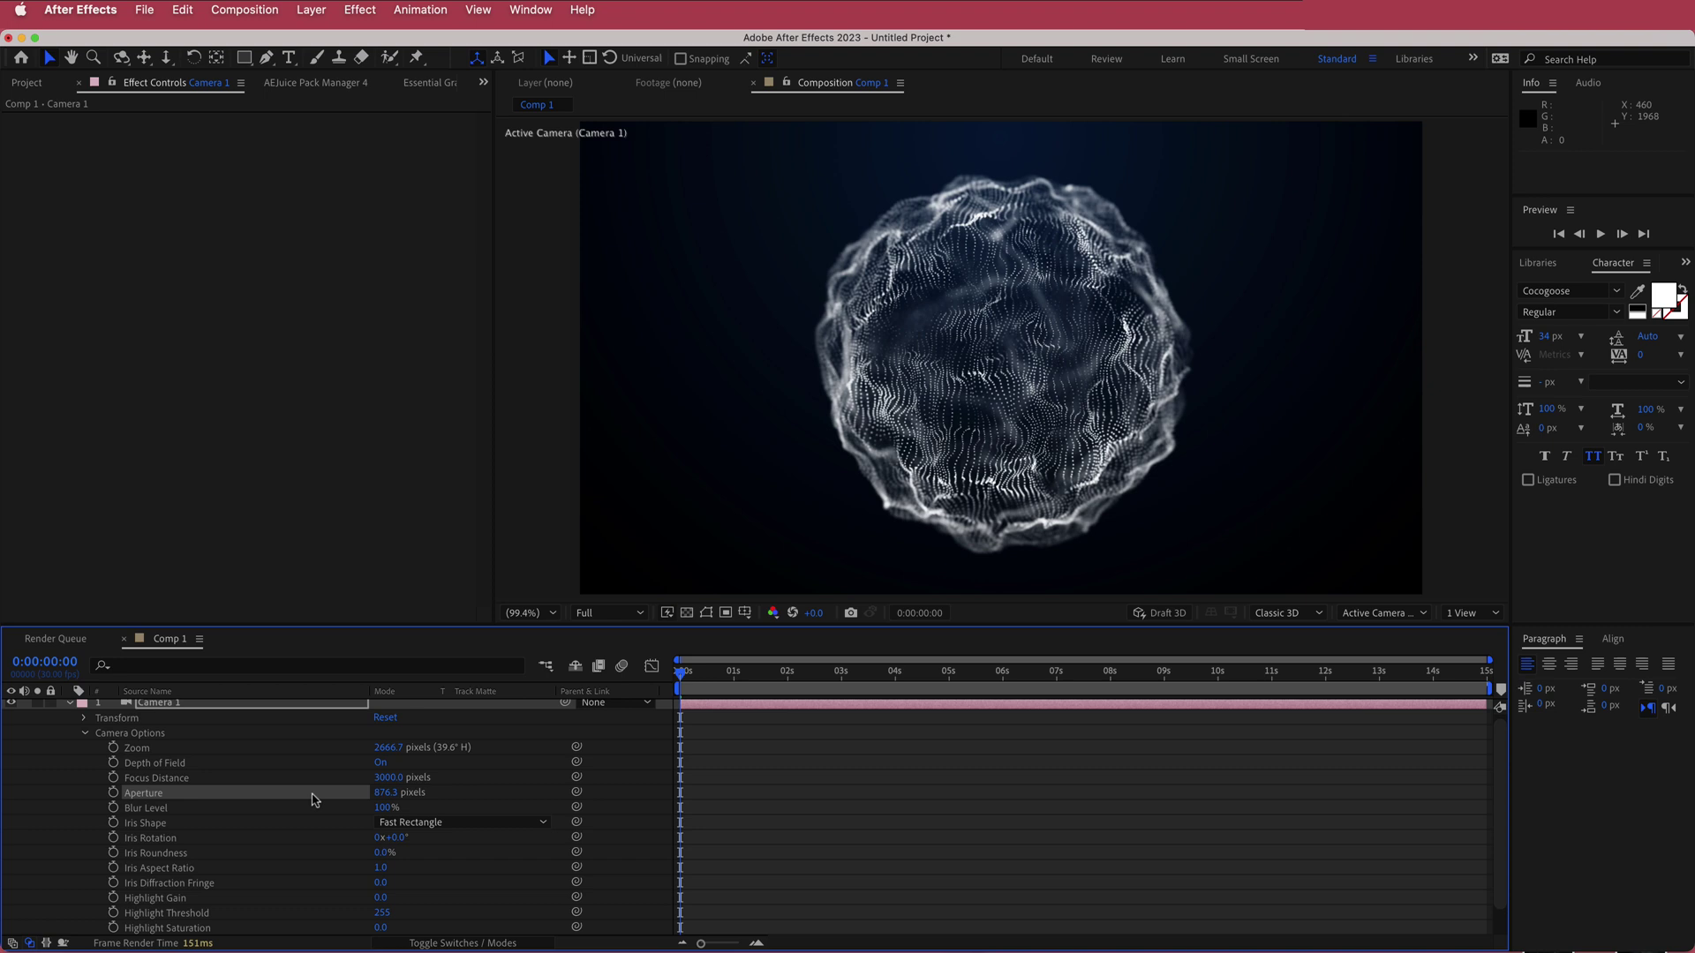
{"action": "left_click", "coordinate": [384, 792]}
{"action": "type", "text": "1000"}
{"action": "key", "text": "Return"}
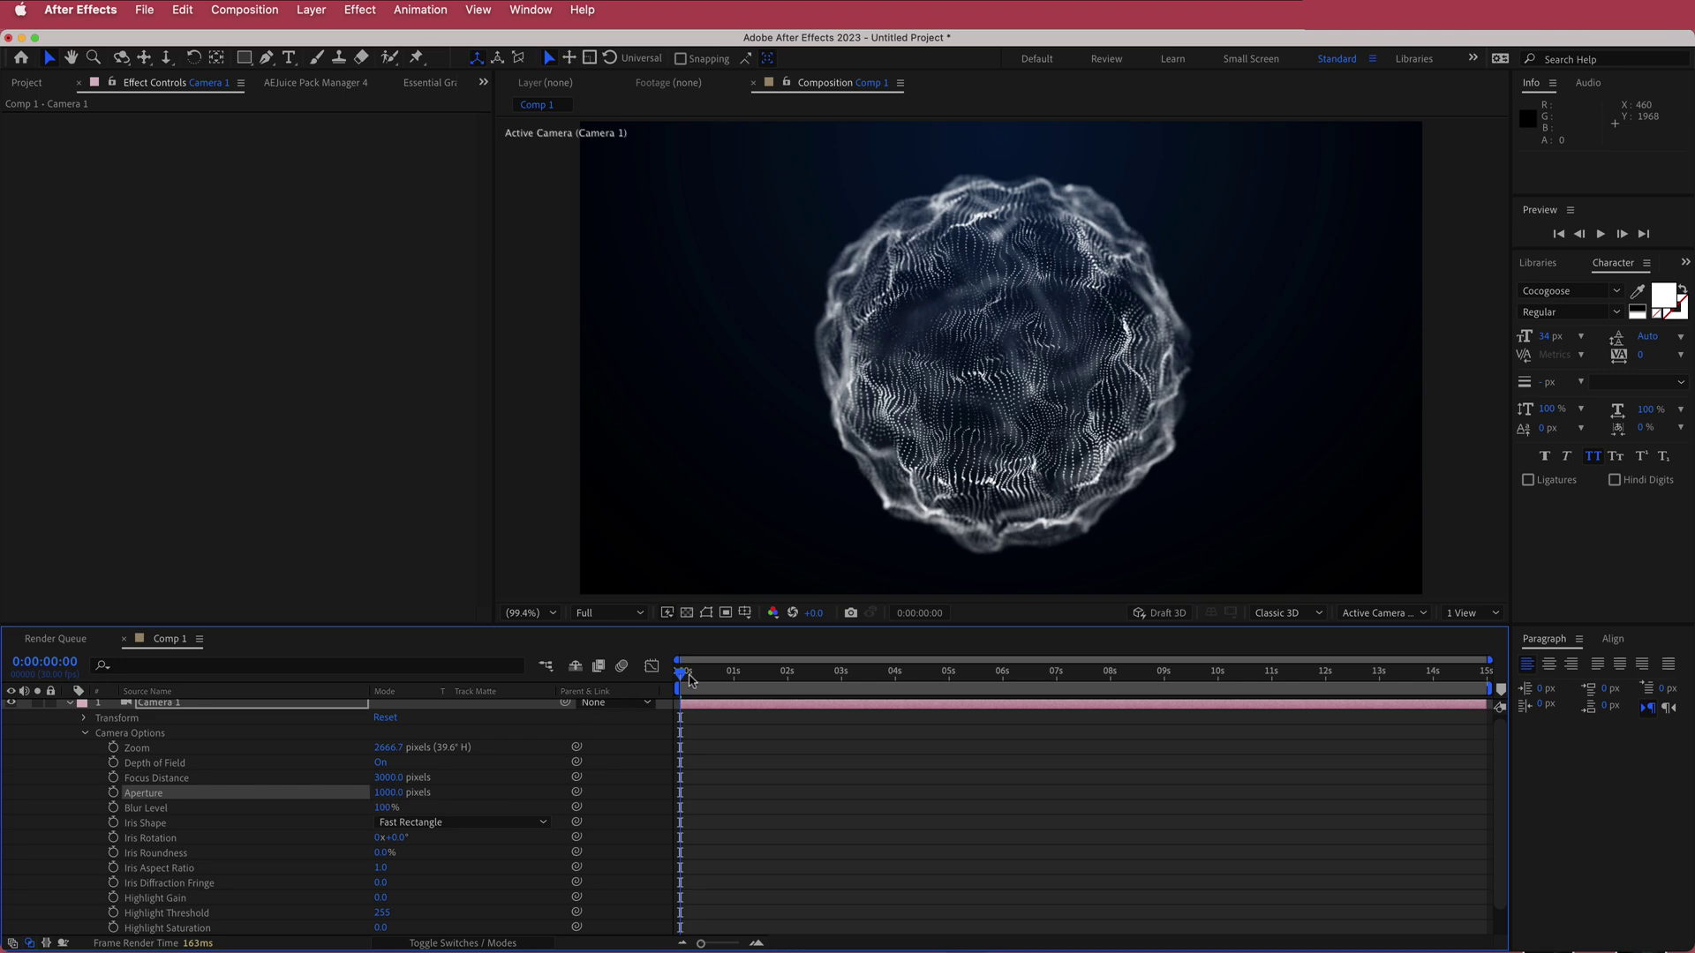
{"action": "left_click_drag", "start_coordinate": [691, 678], "coordinate": [777, 678]}
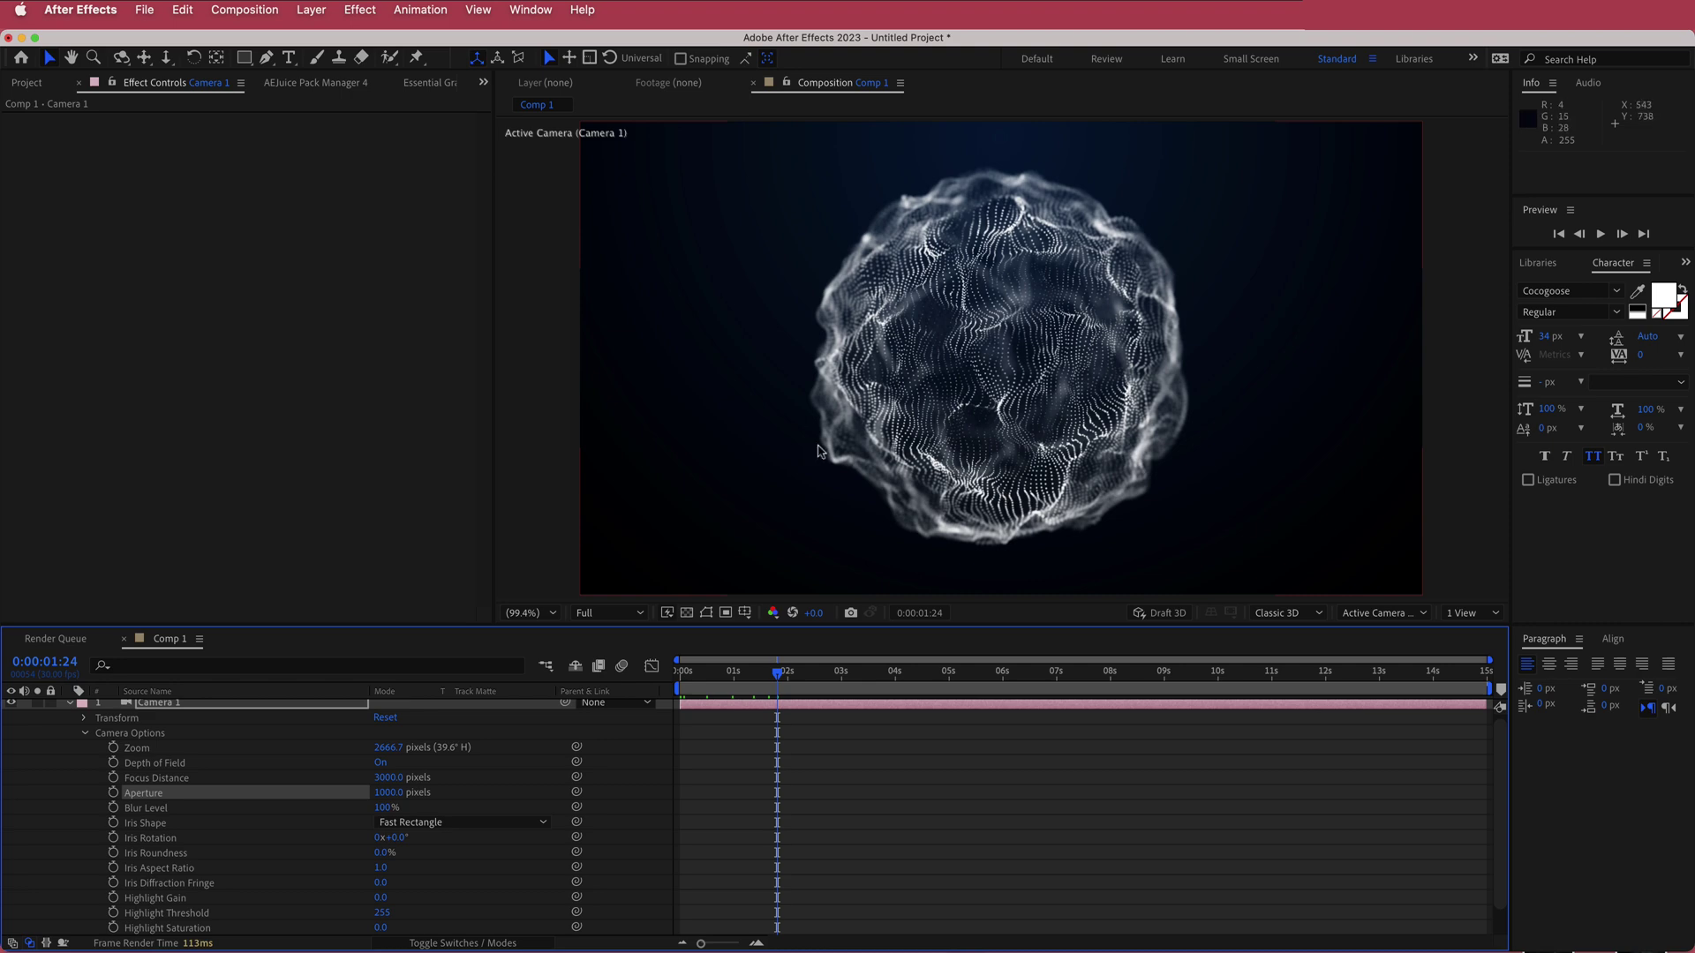
{"action": "left_click_drag", "start_coordinate": [777, 676], "coordinate": [671, 709]}
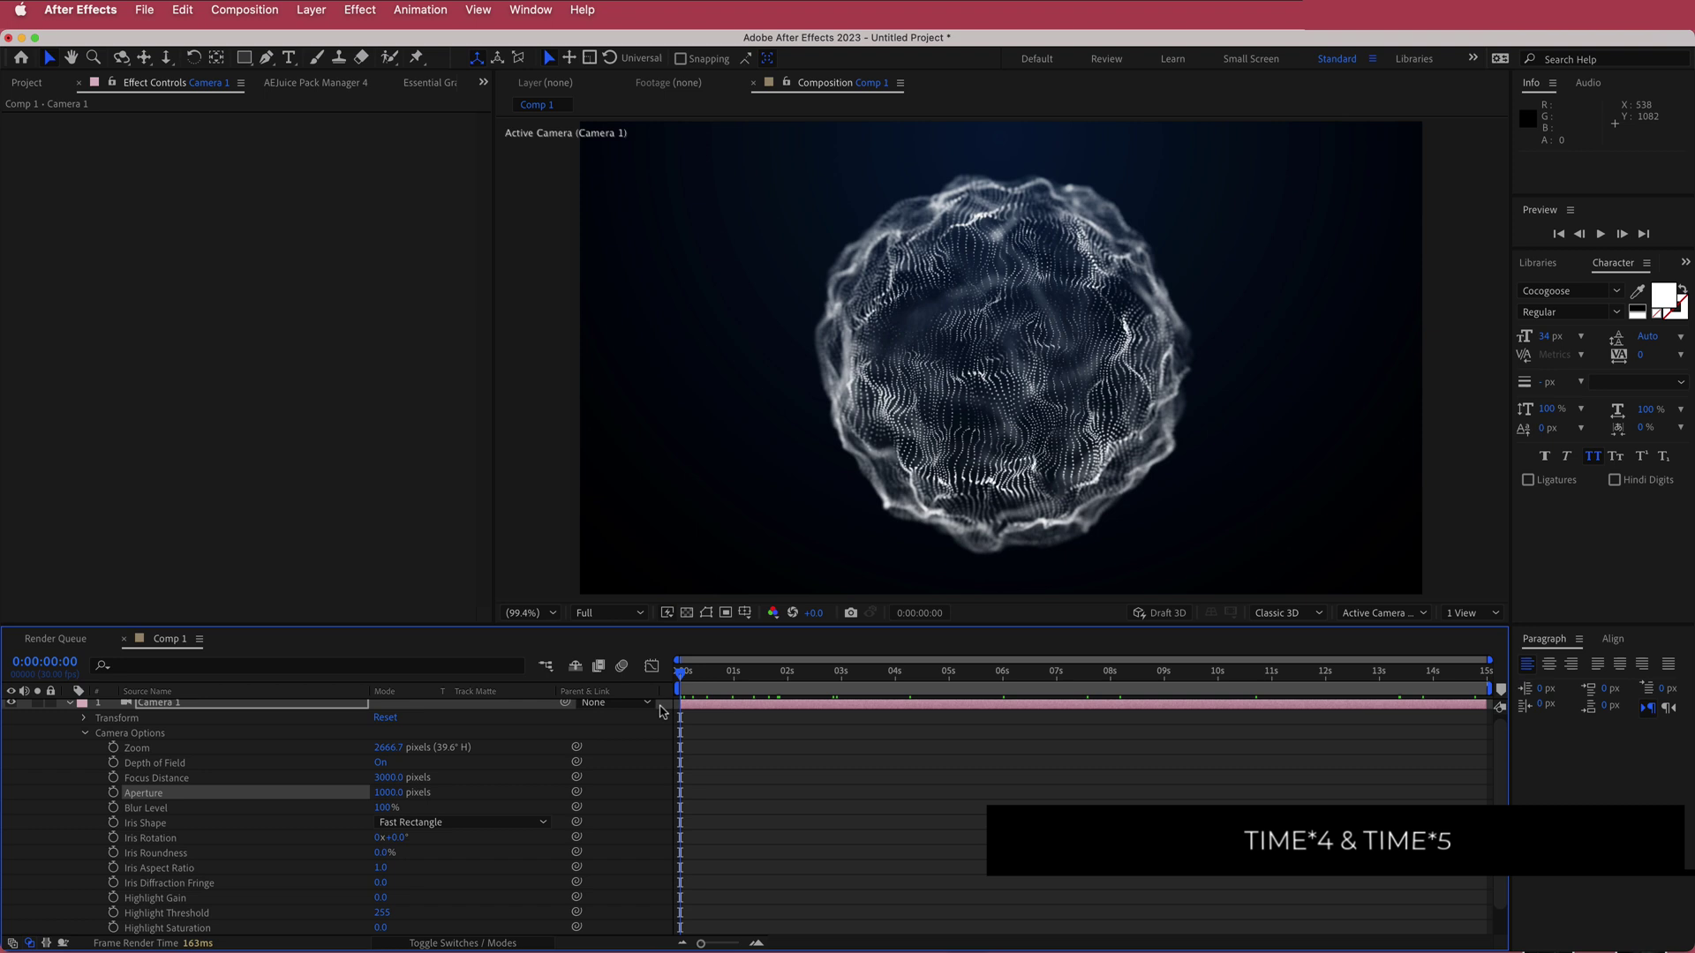
Collapse Camera 1, then add a new Adjustment Layer with a Curves effect.
{"action": "left_click", "coordinate": [70, 708]}
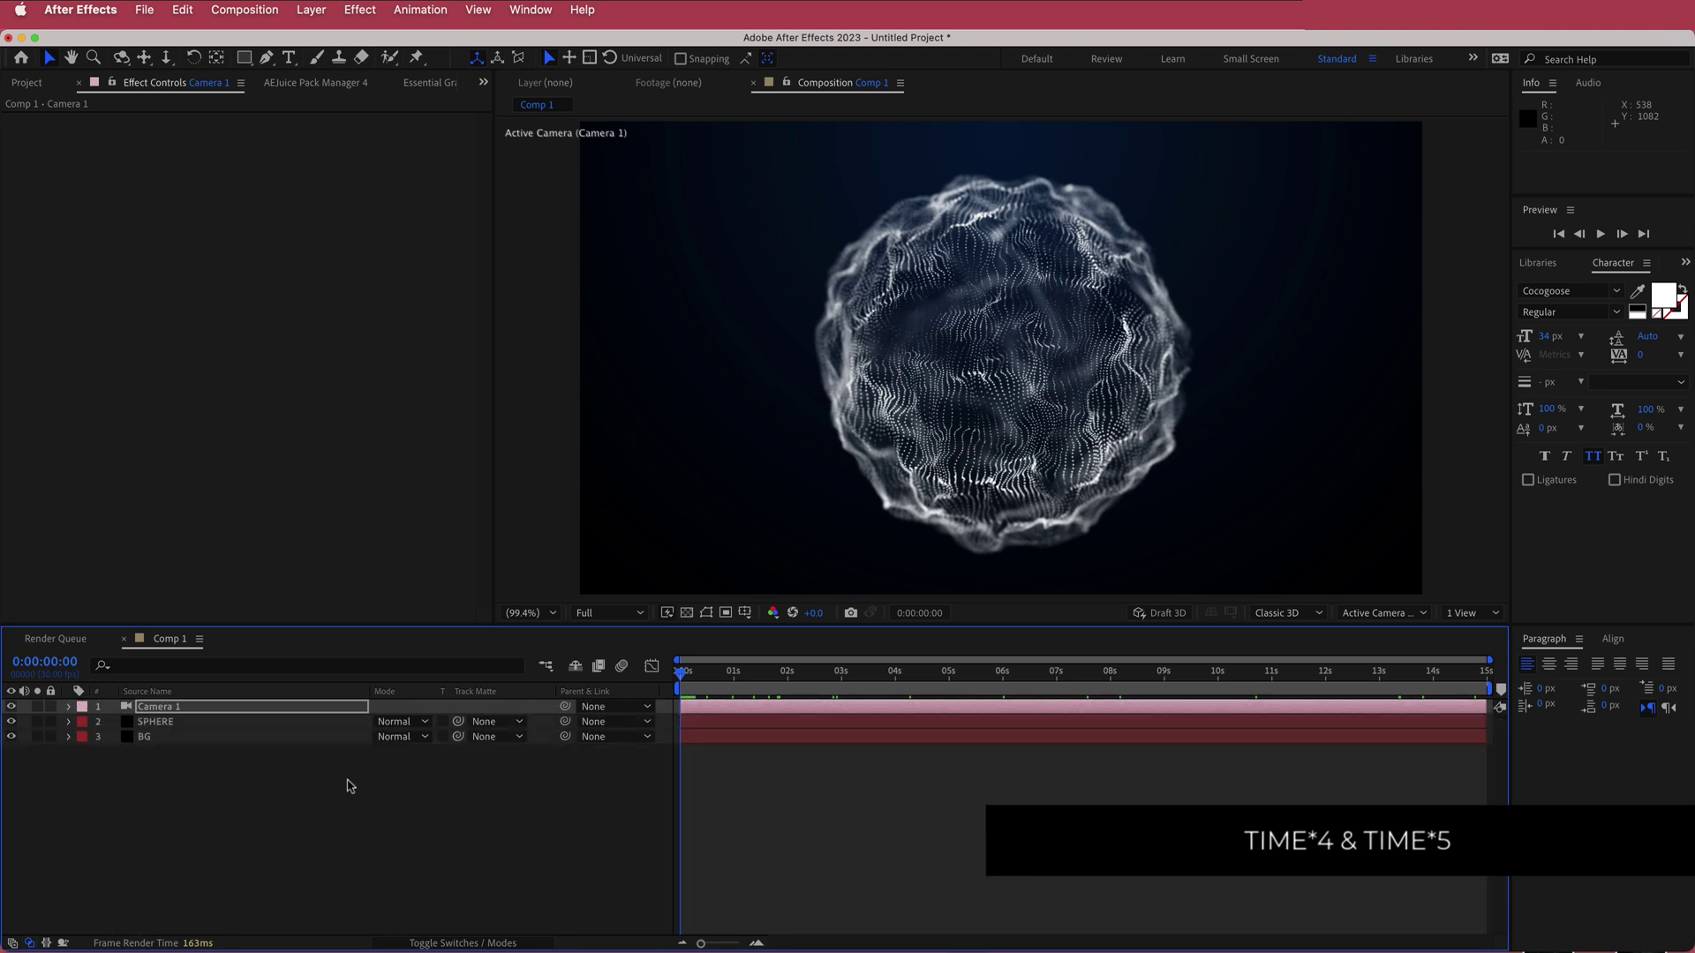
{"action": "right_click", "coordinate": [543, 711]}
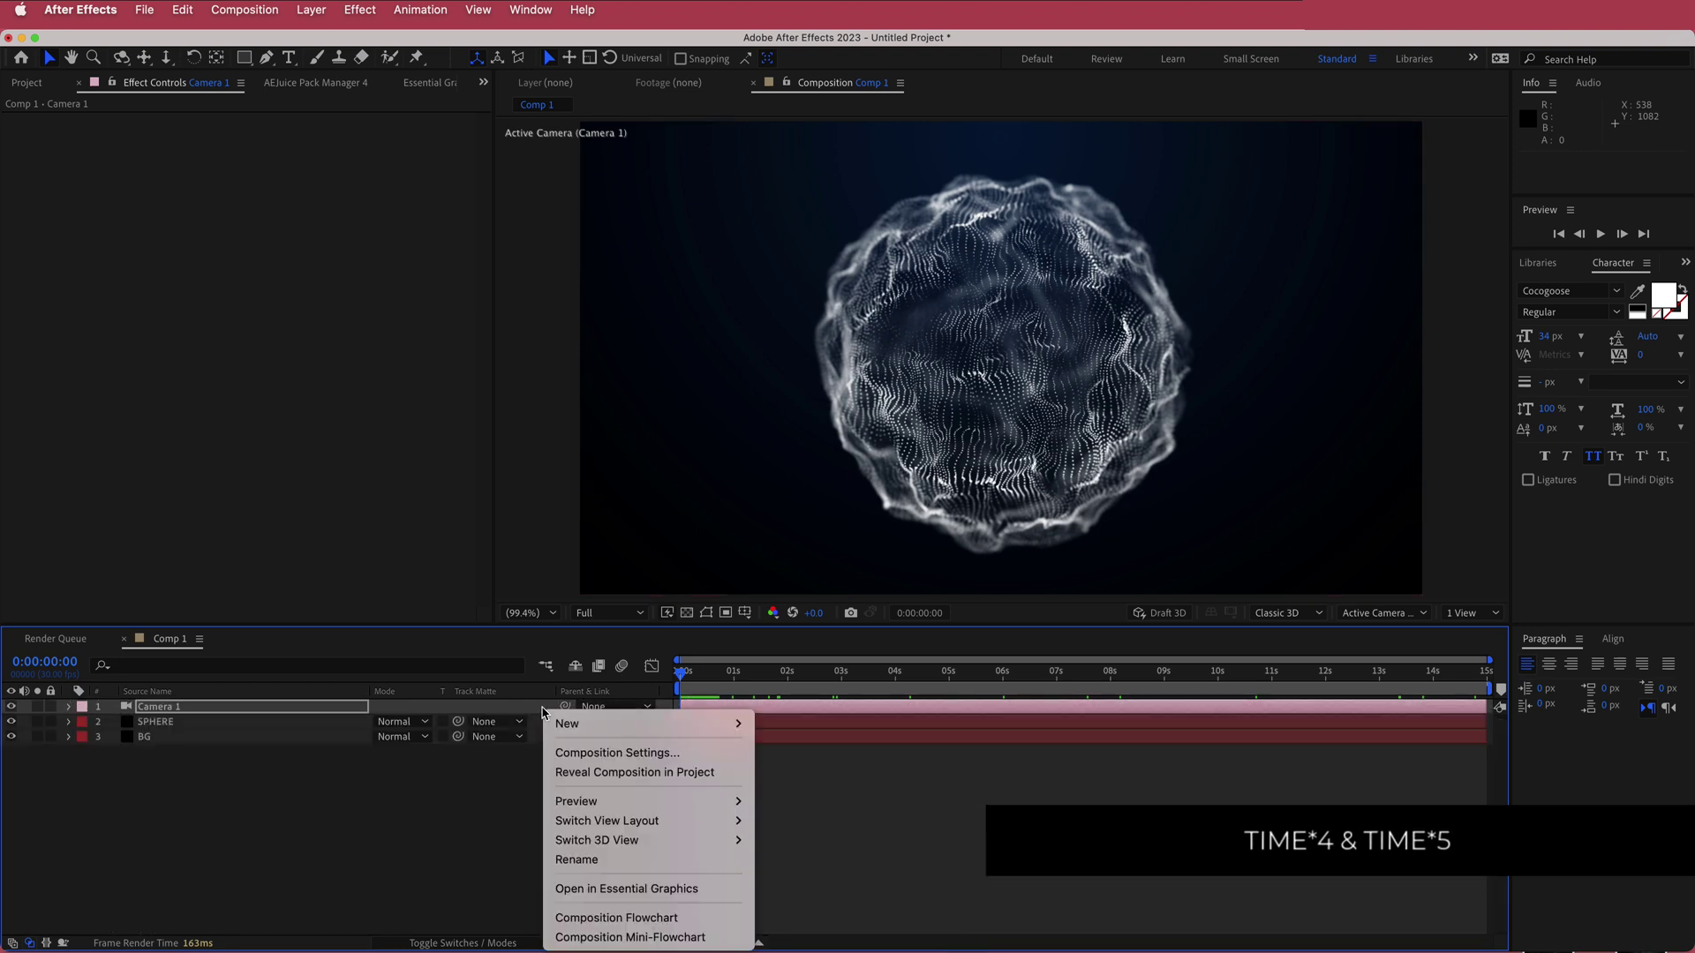
{"action": "mouse_move", "coordinate": [591, 723]}
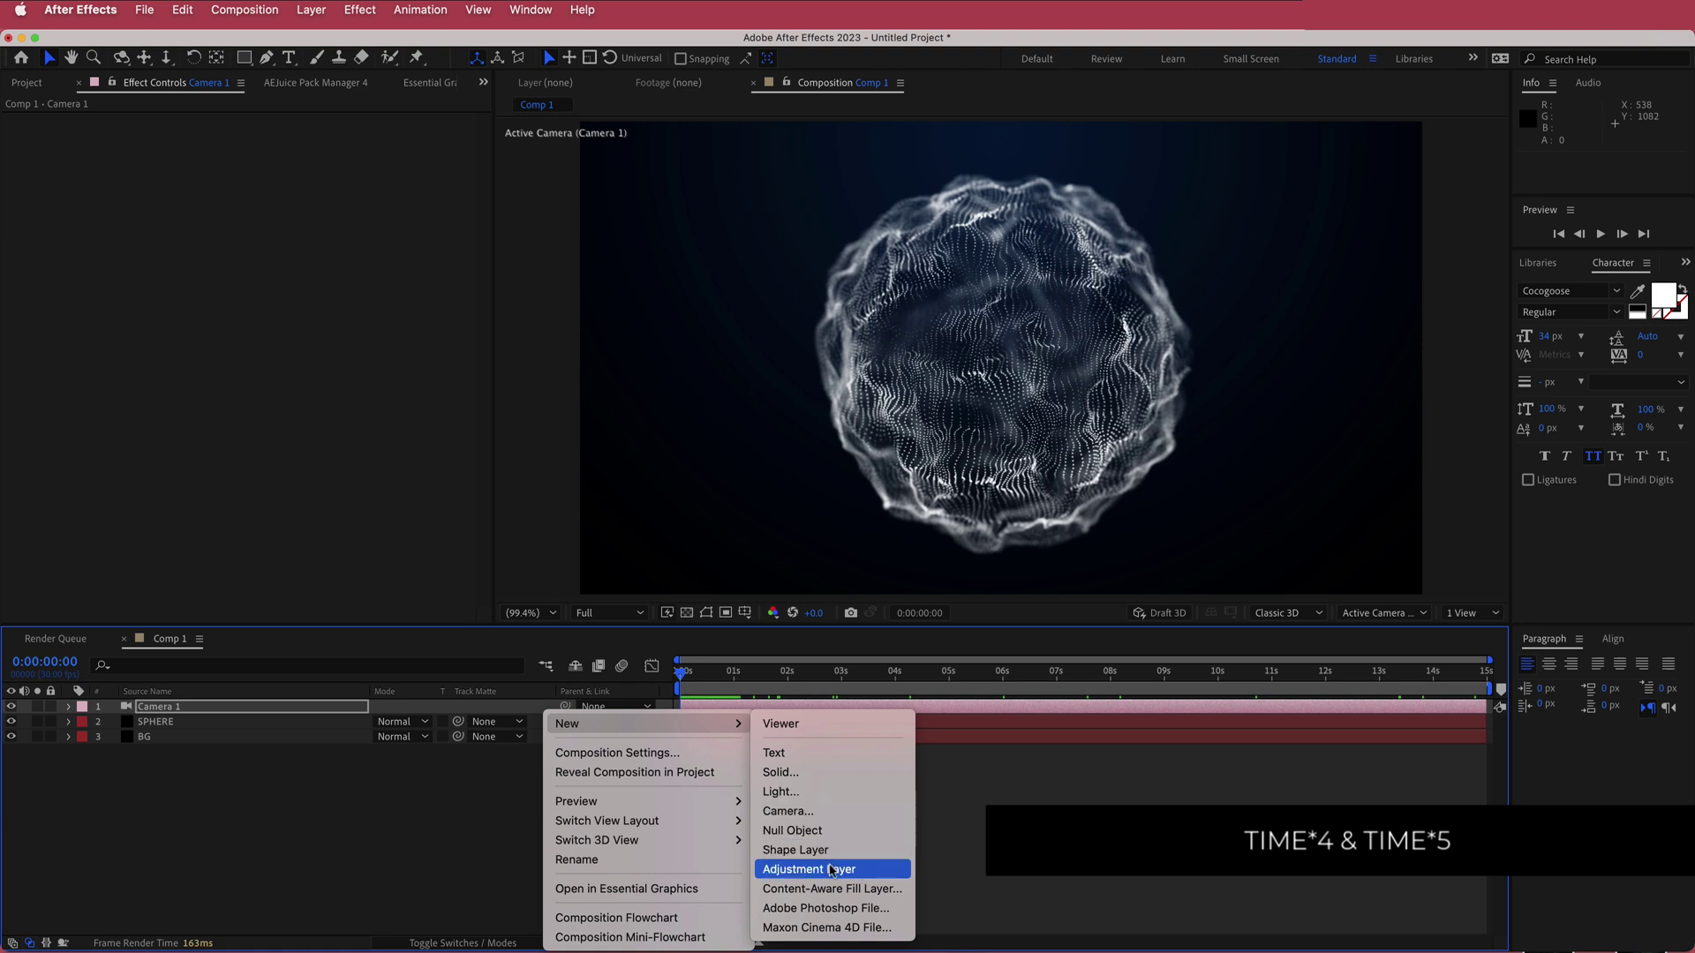
{"action": "left_click", "coordinate": [821, 869]}
{"action": "key", "text": "ctrl+space"}
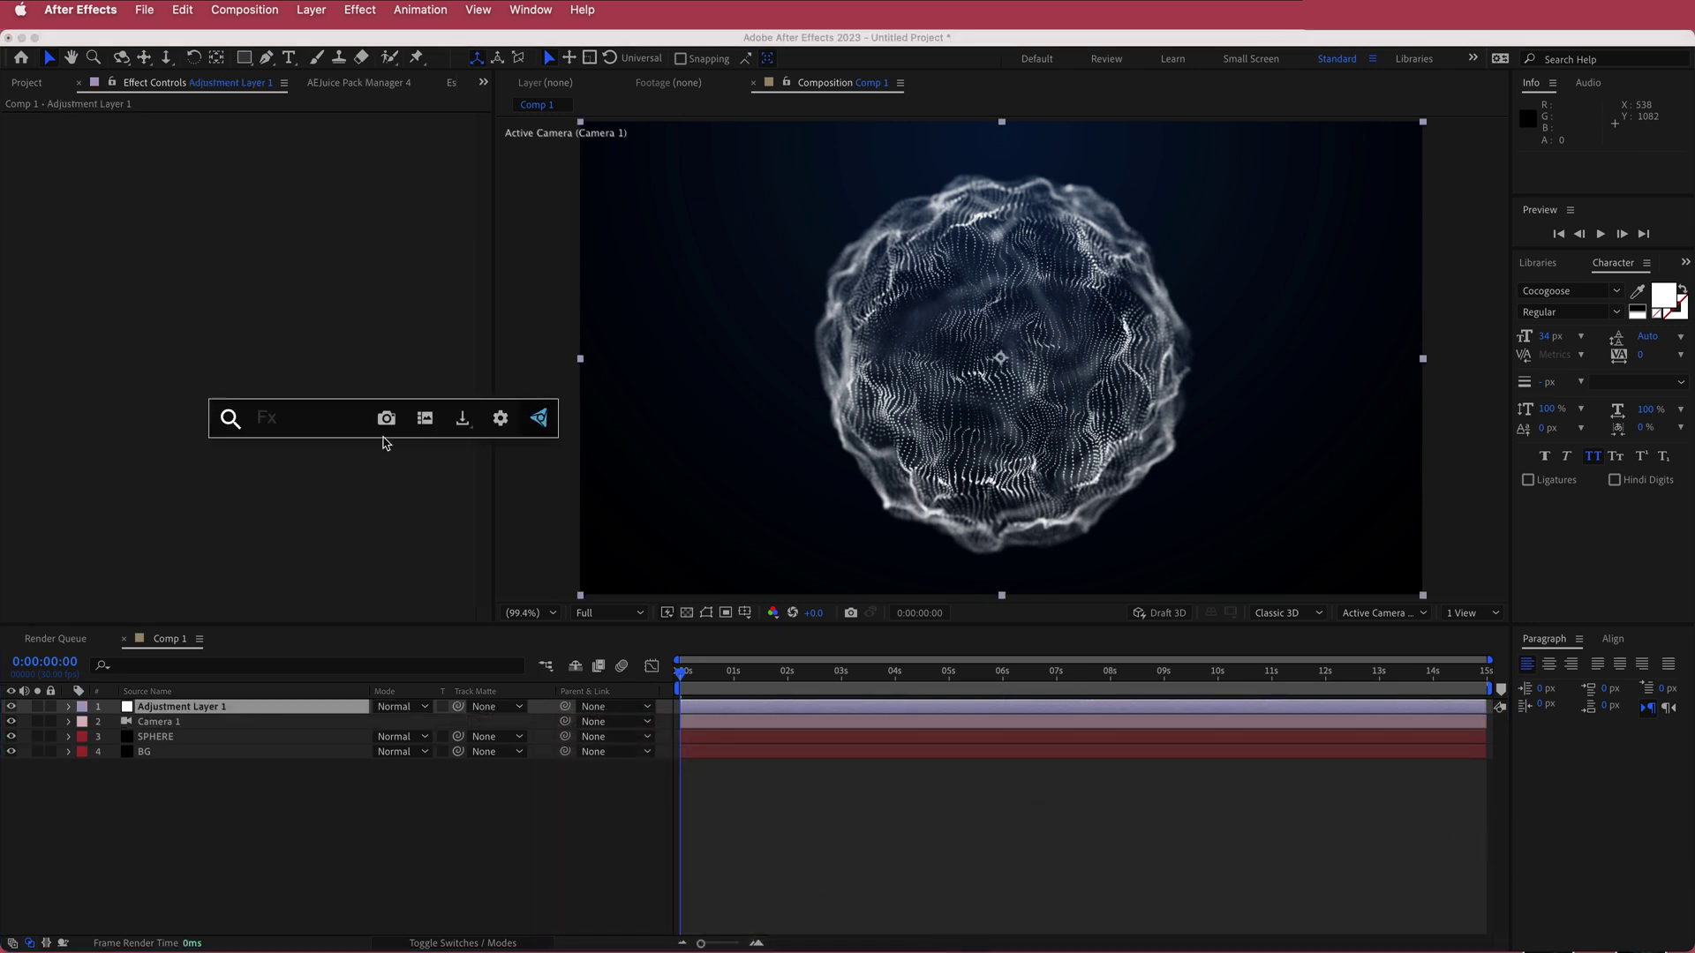
{"action": "type", "text": "cur"}
{"action": "key", "text": "Return"}
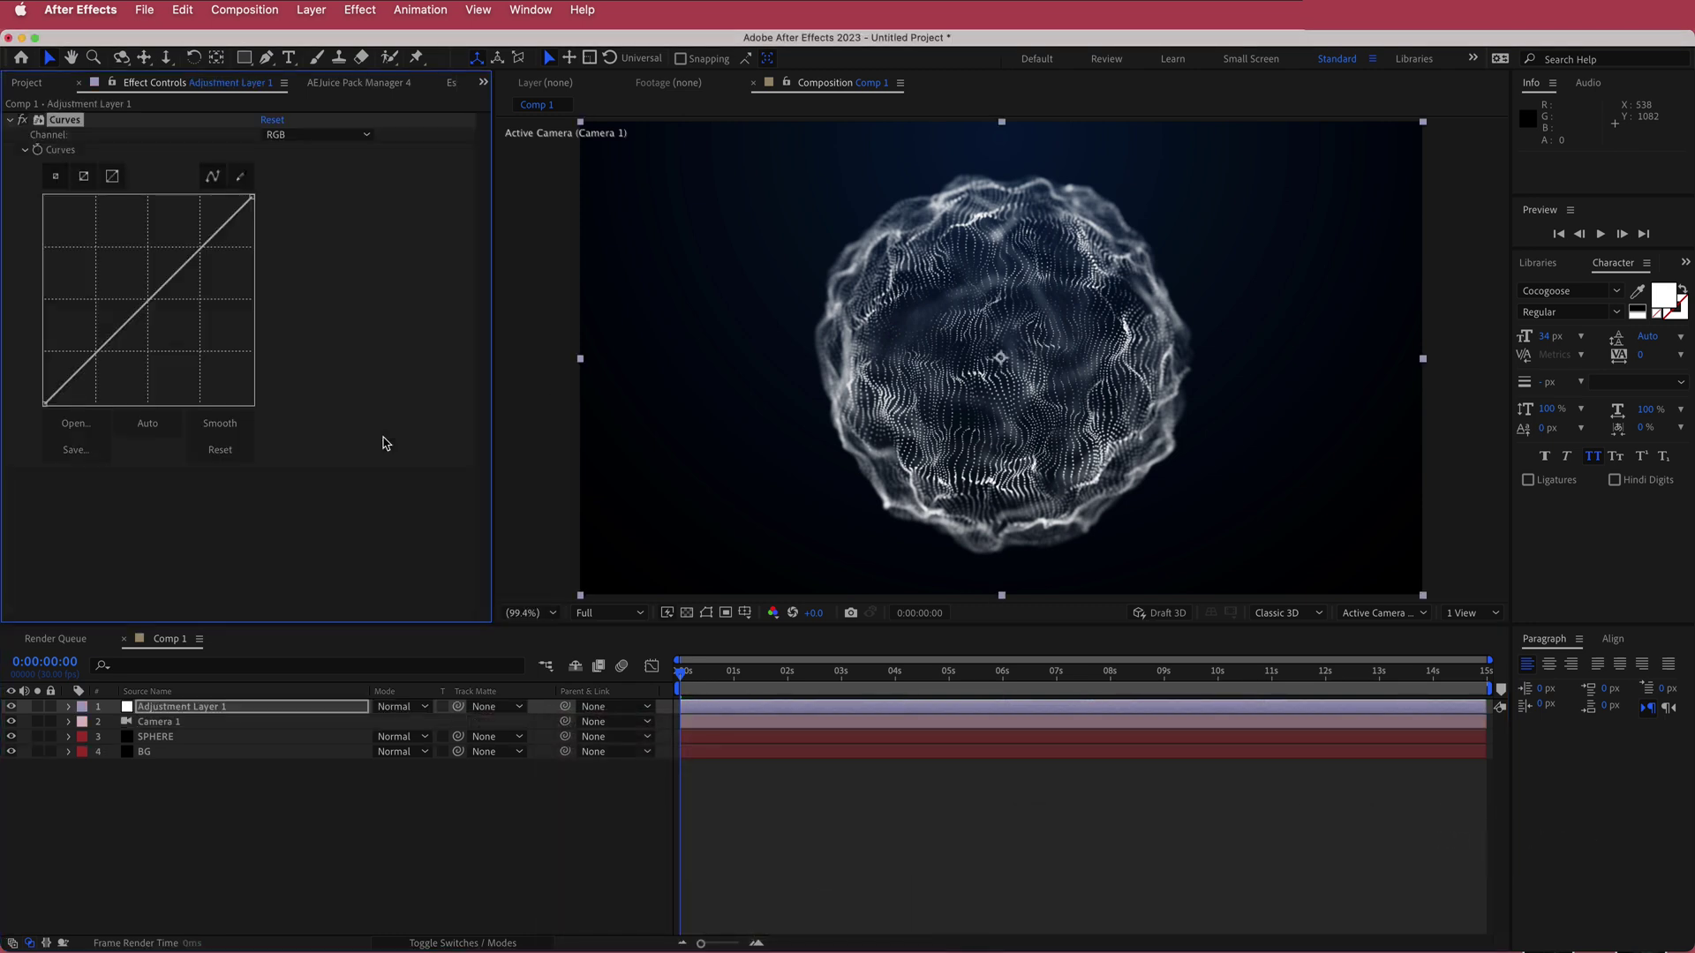
Bend the RGB curve into a gentle S-shape for contrast, previewing at 0:00:06:17.
{"action": "left_click_drag", "start_coordinate": [102, 351], "coordinate": [117, 348]}
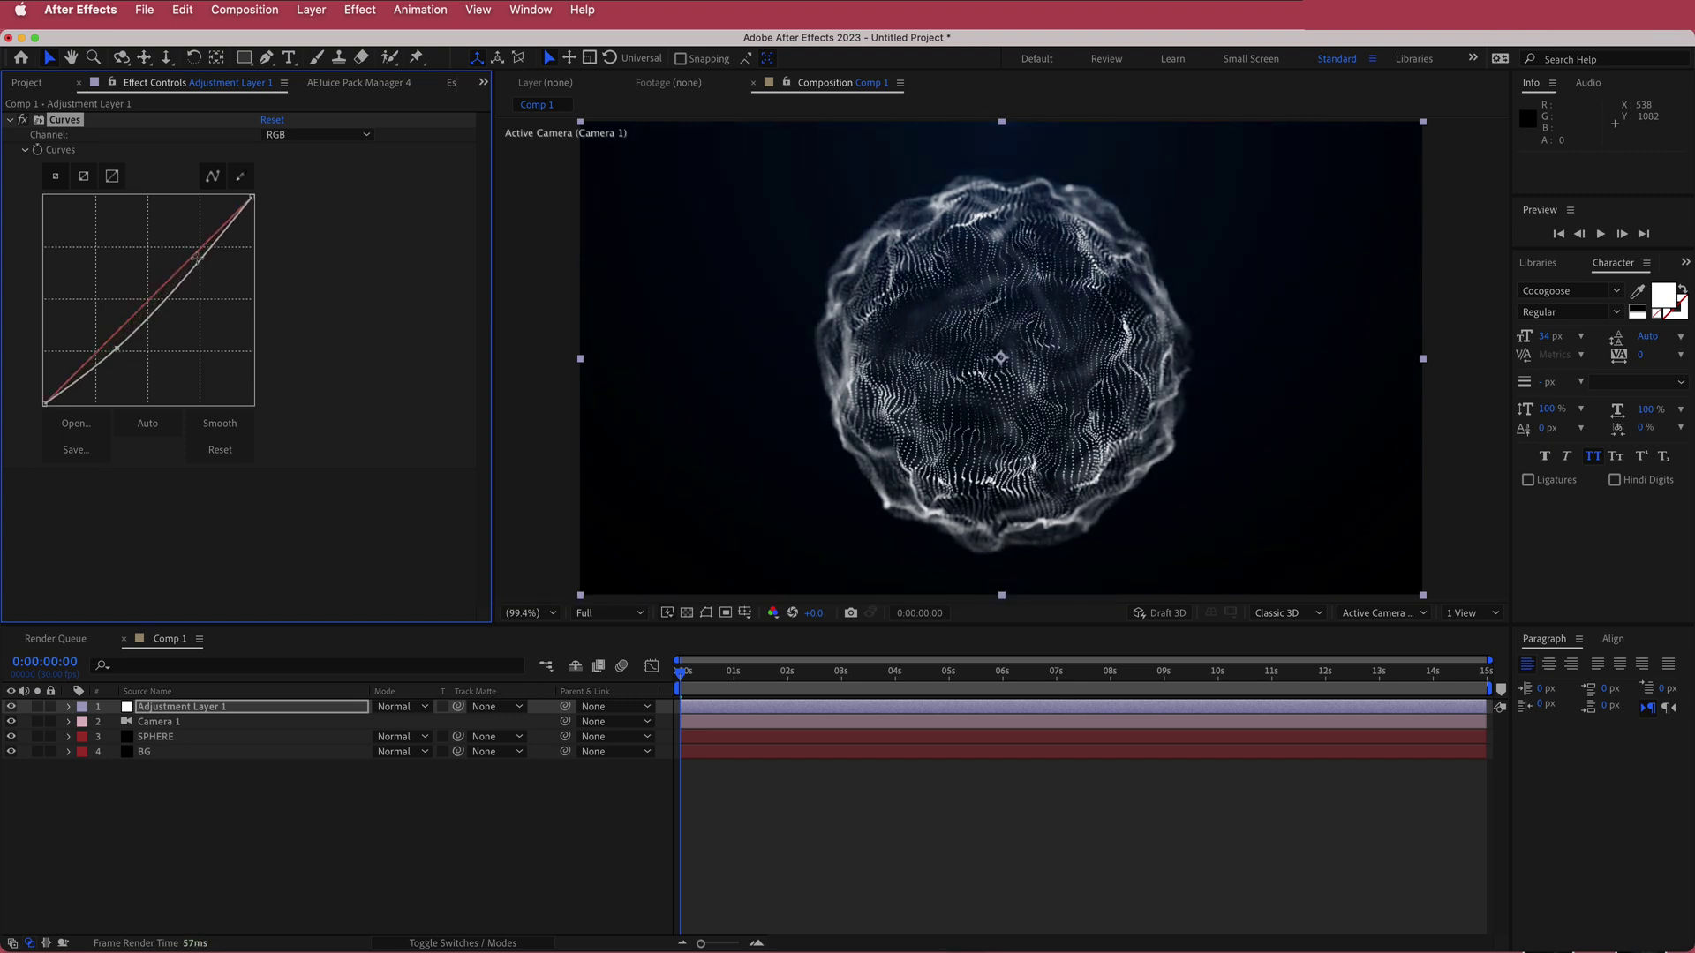
{"action": "mouse_move", "coordinate": [212, 251]}
{"action": "left_mouse_down"}
{"action": "mouse_move", "coordinate": [189, 241]}
{"action": "mouse_move", "coordinate": [210, 247]}
{"action": "mouse_move", "coordinate": [200, 231]}
{"action": "left_mouse_up"}
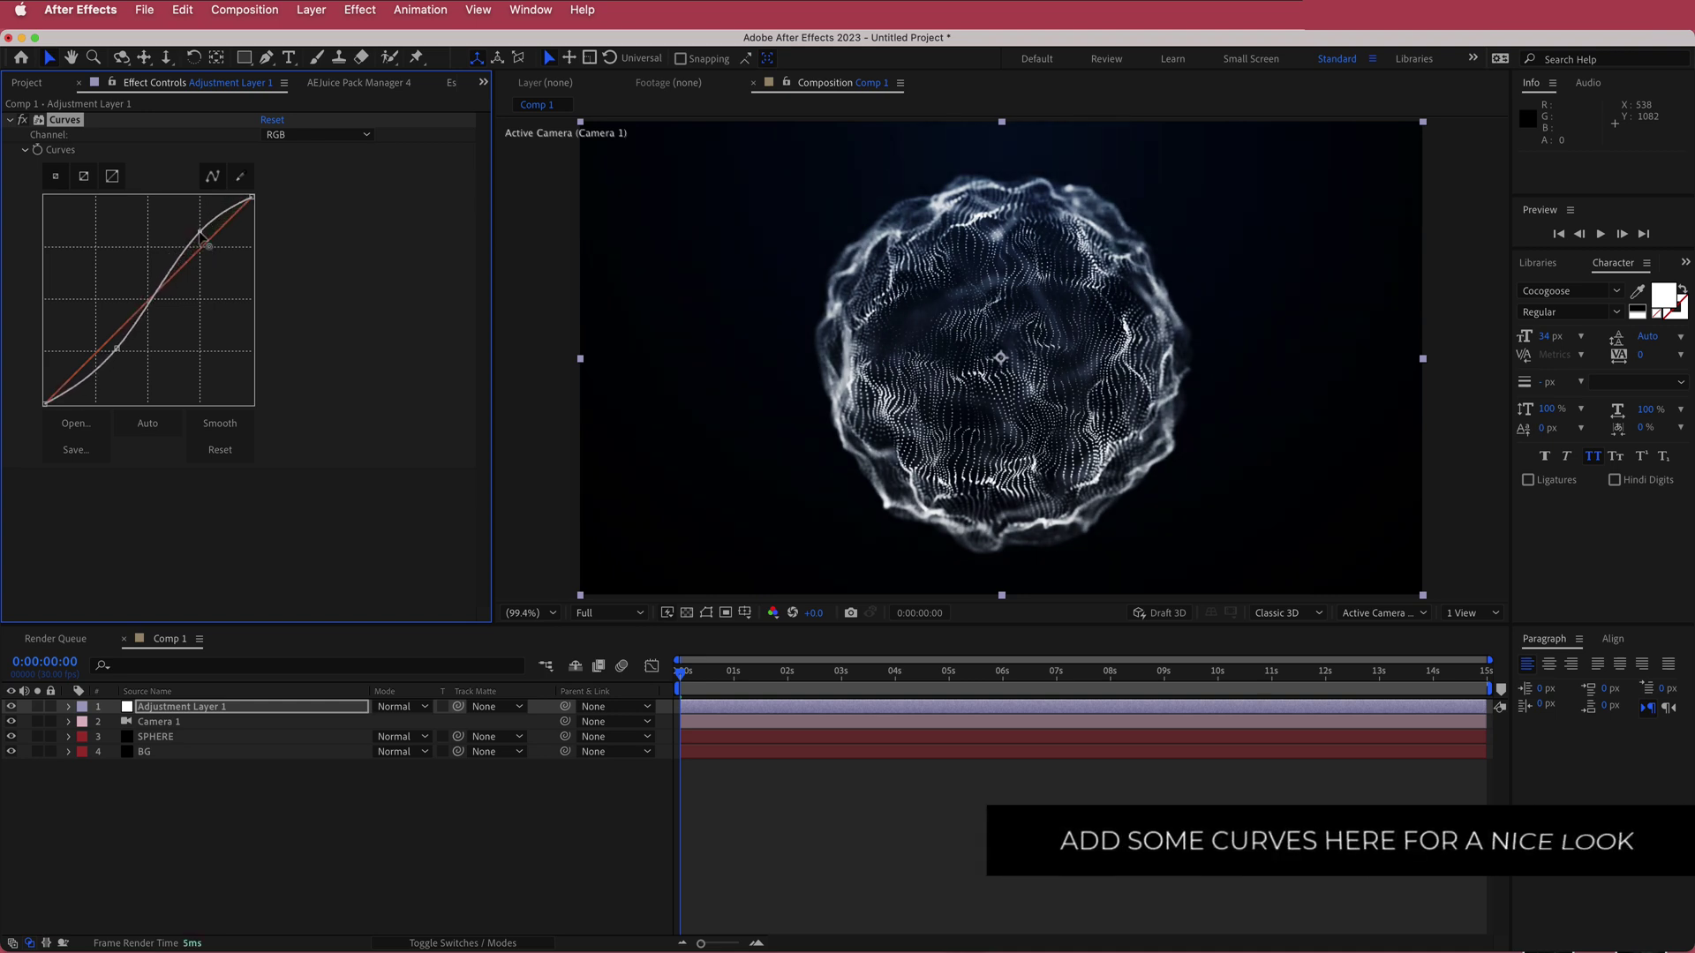
{"action": "left_click_drag", "start_coordinate": [687, 677], "coordinate": [1038, 674]}
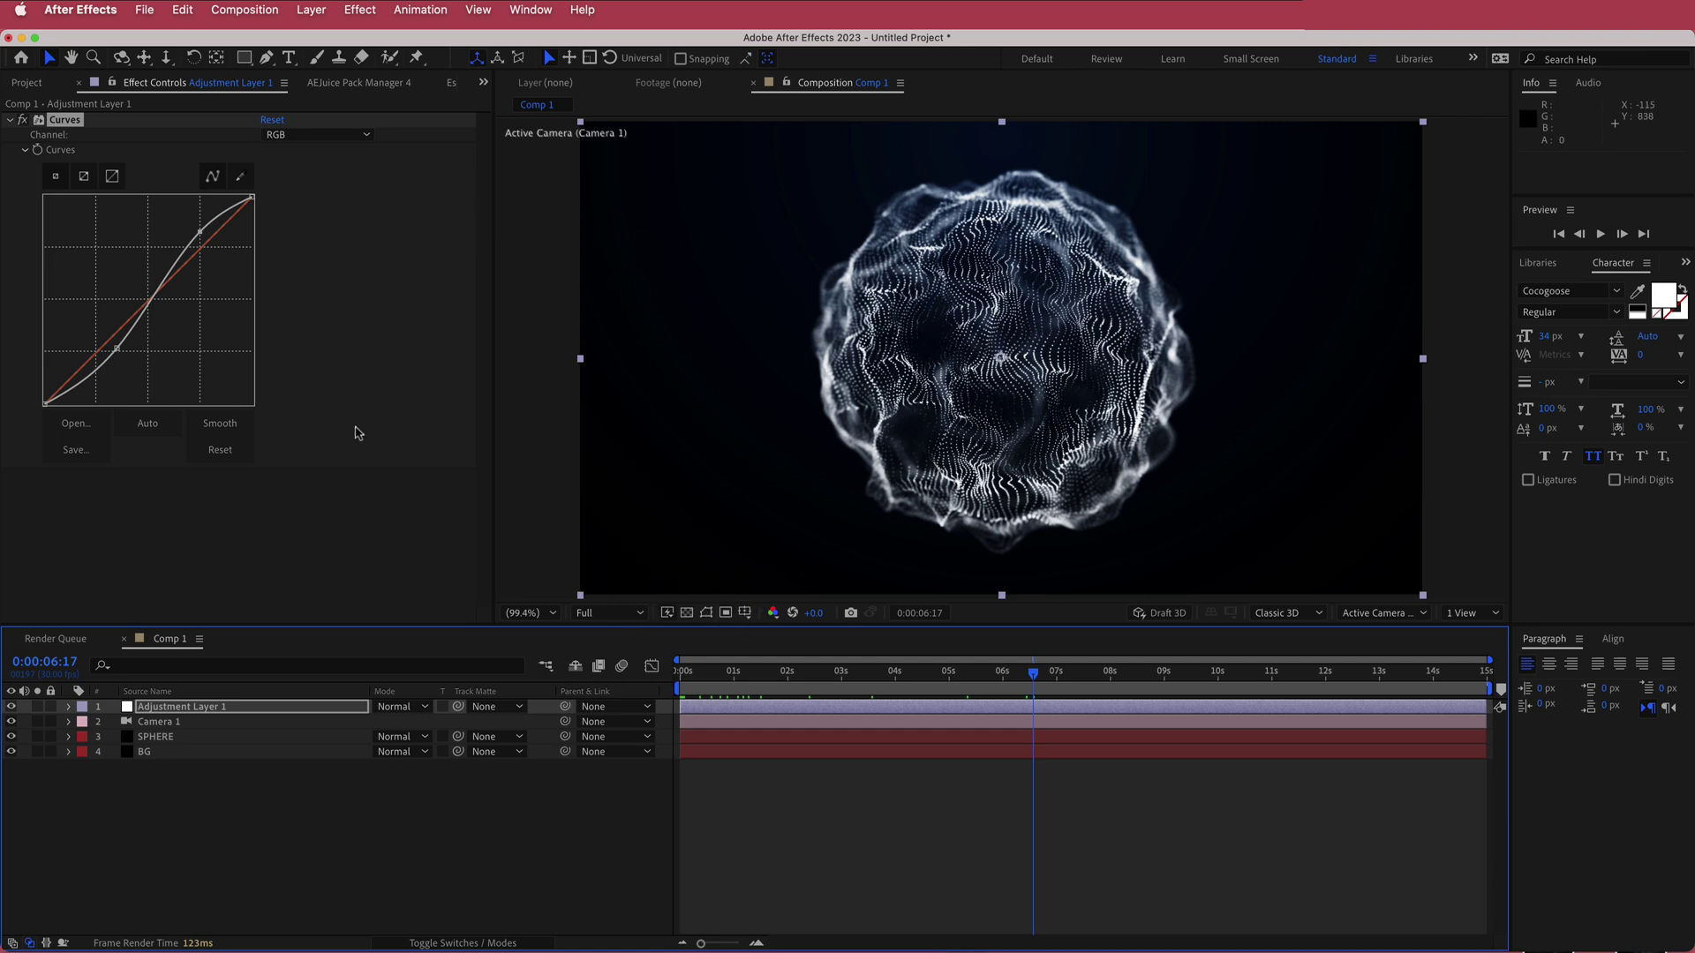
{"action": "left_click_drag", "start_coordinate": [107, 346], "coordinate": [100, 355]}
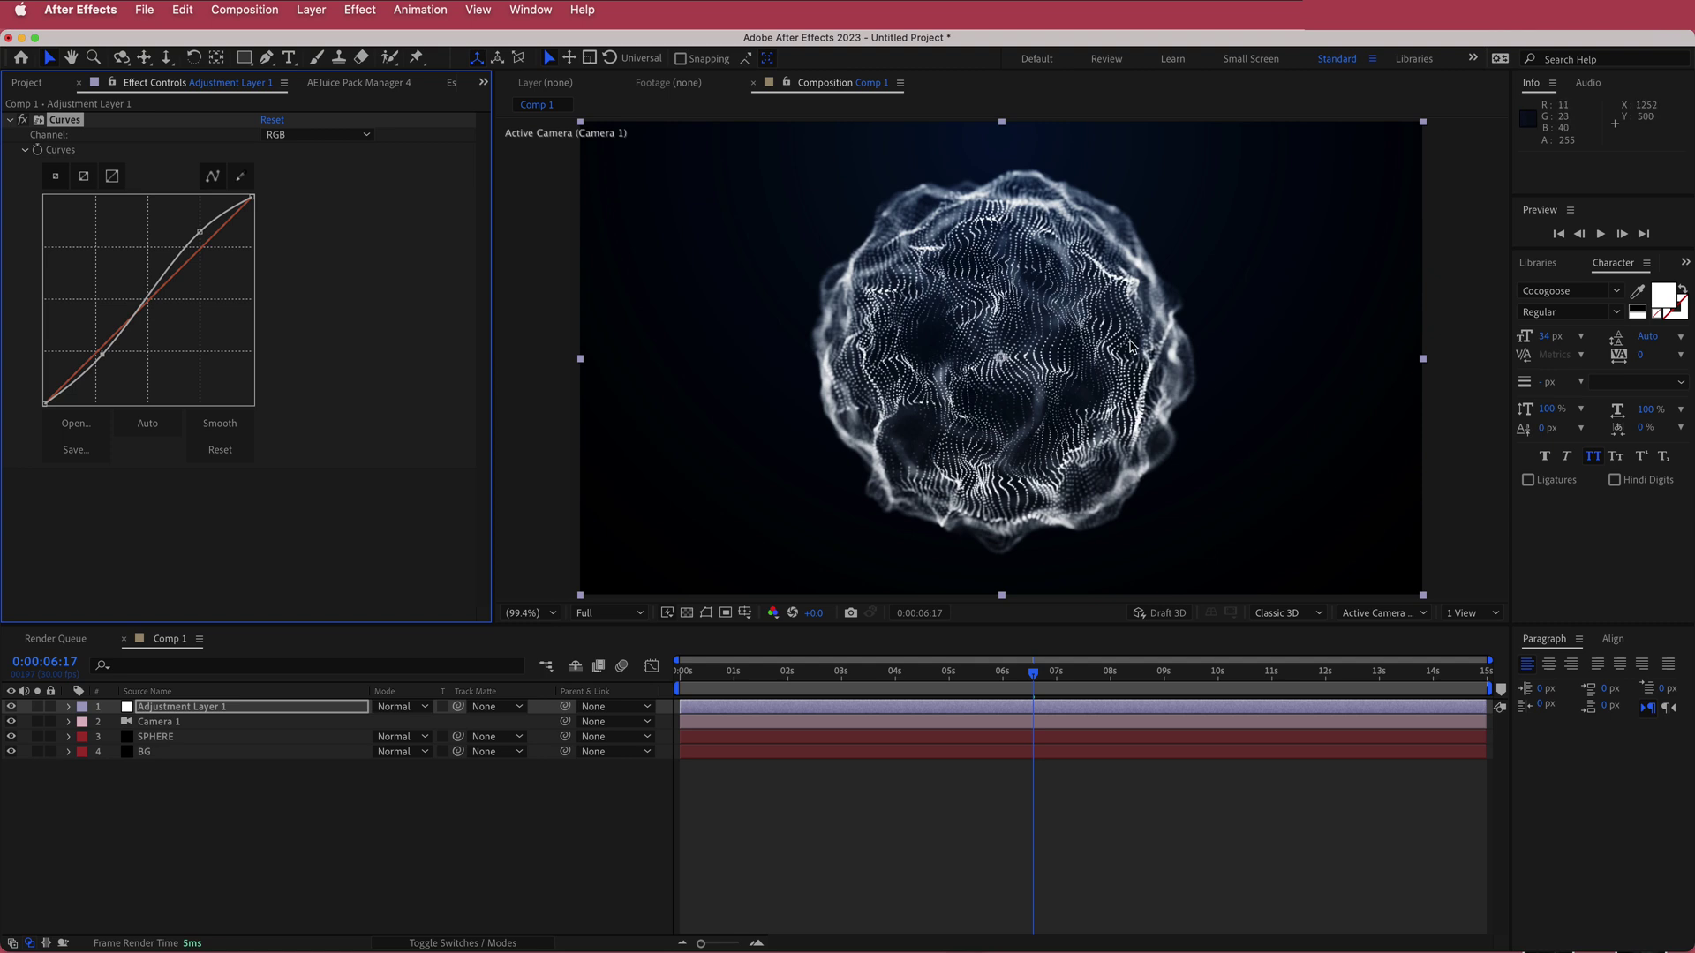
Add a second adjustment layer and apply the Noise effect to it.
{"action": "right_click", "coordinate": [546, 711]}
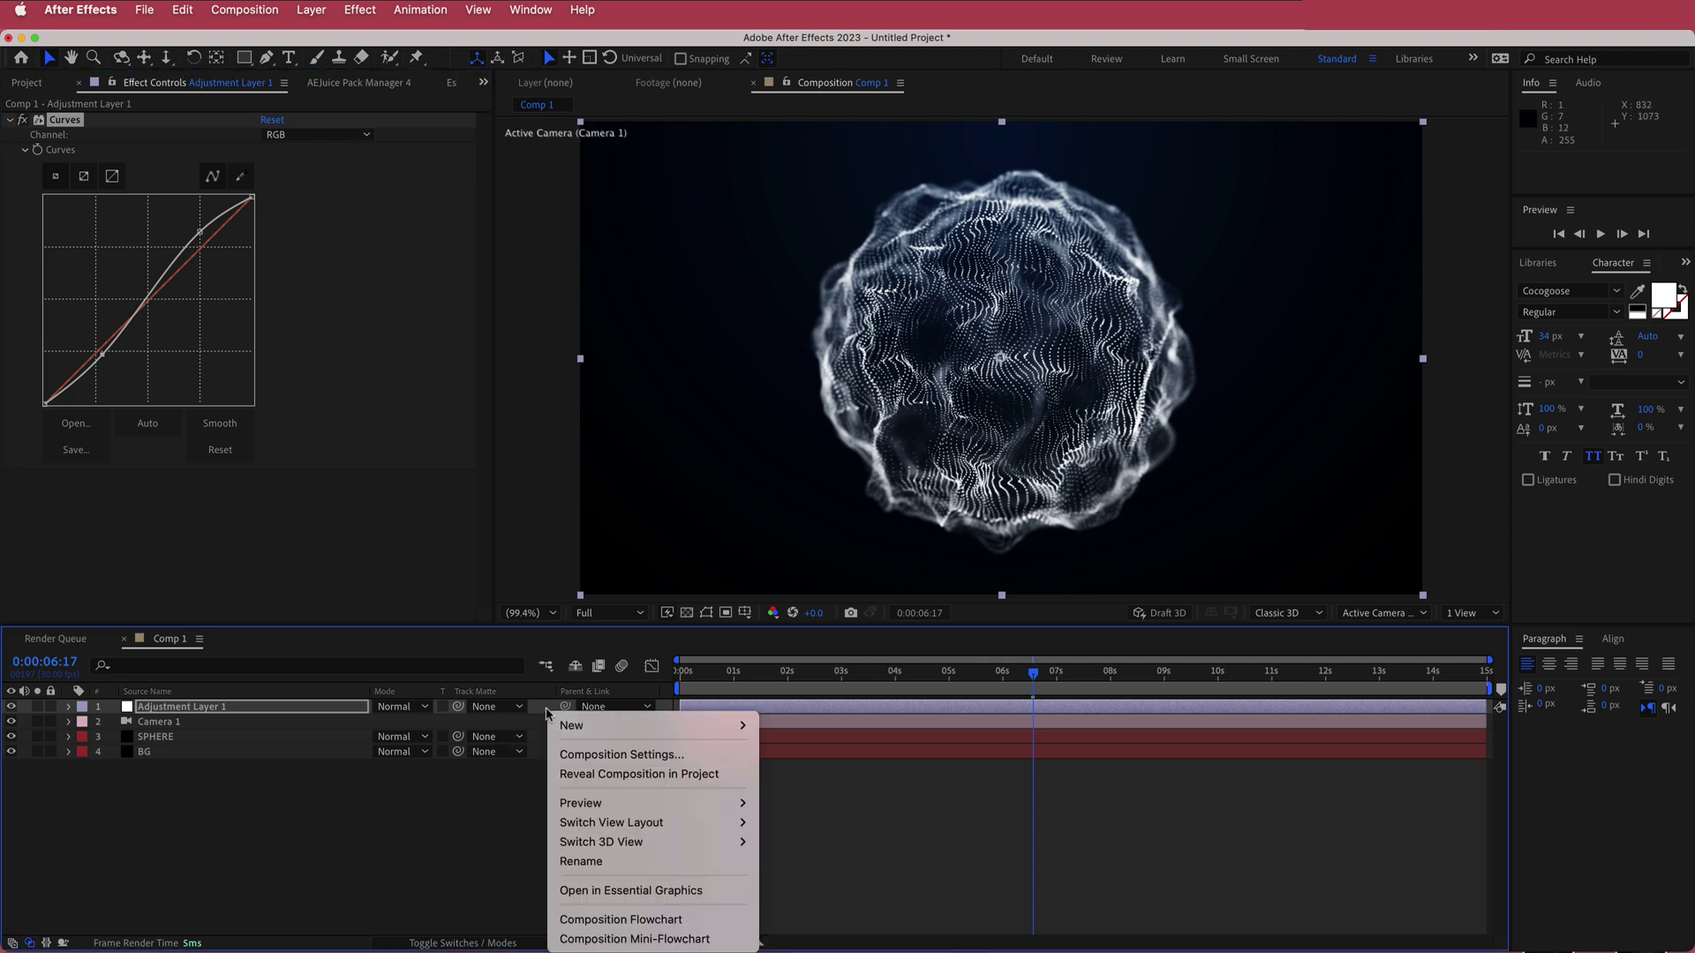
{"action": "mouse_move", "coordinate": [600, 725]}
{"action": "left_click", "coordinate": [803, 864]}
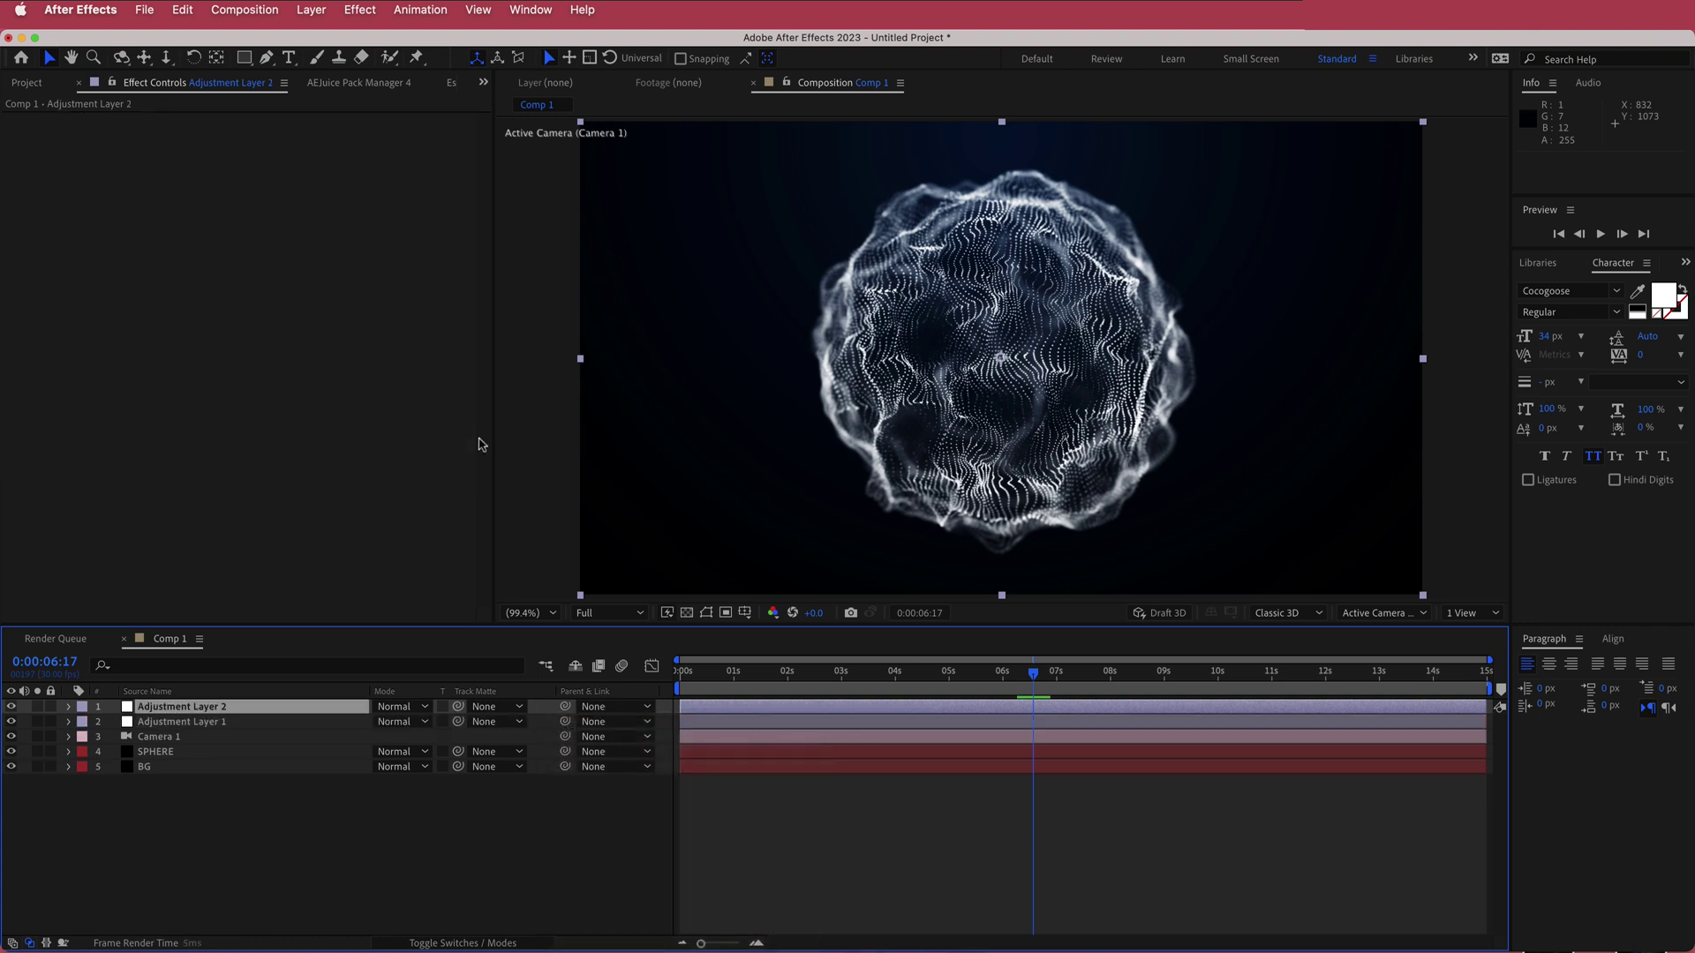
{"action": "key", "text": "ctrl+space"}
{"action": "type", "text": "n"}
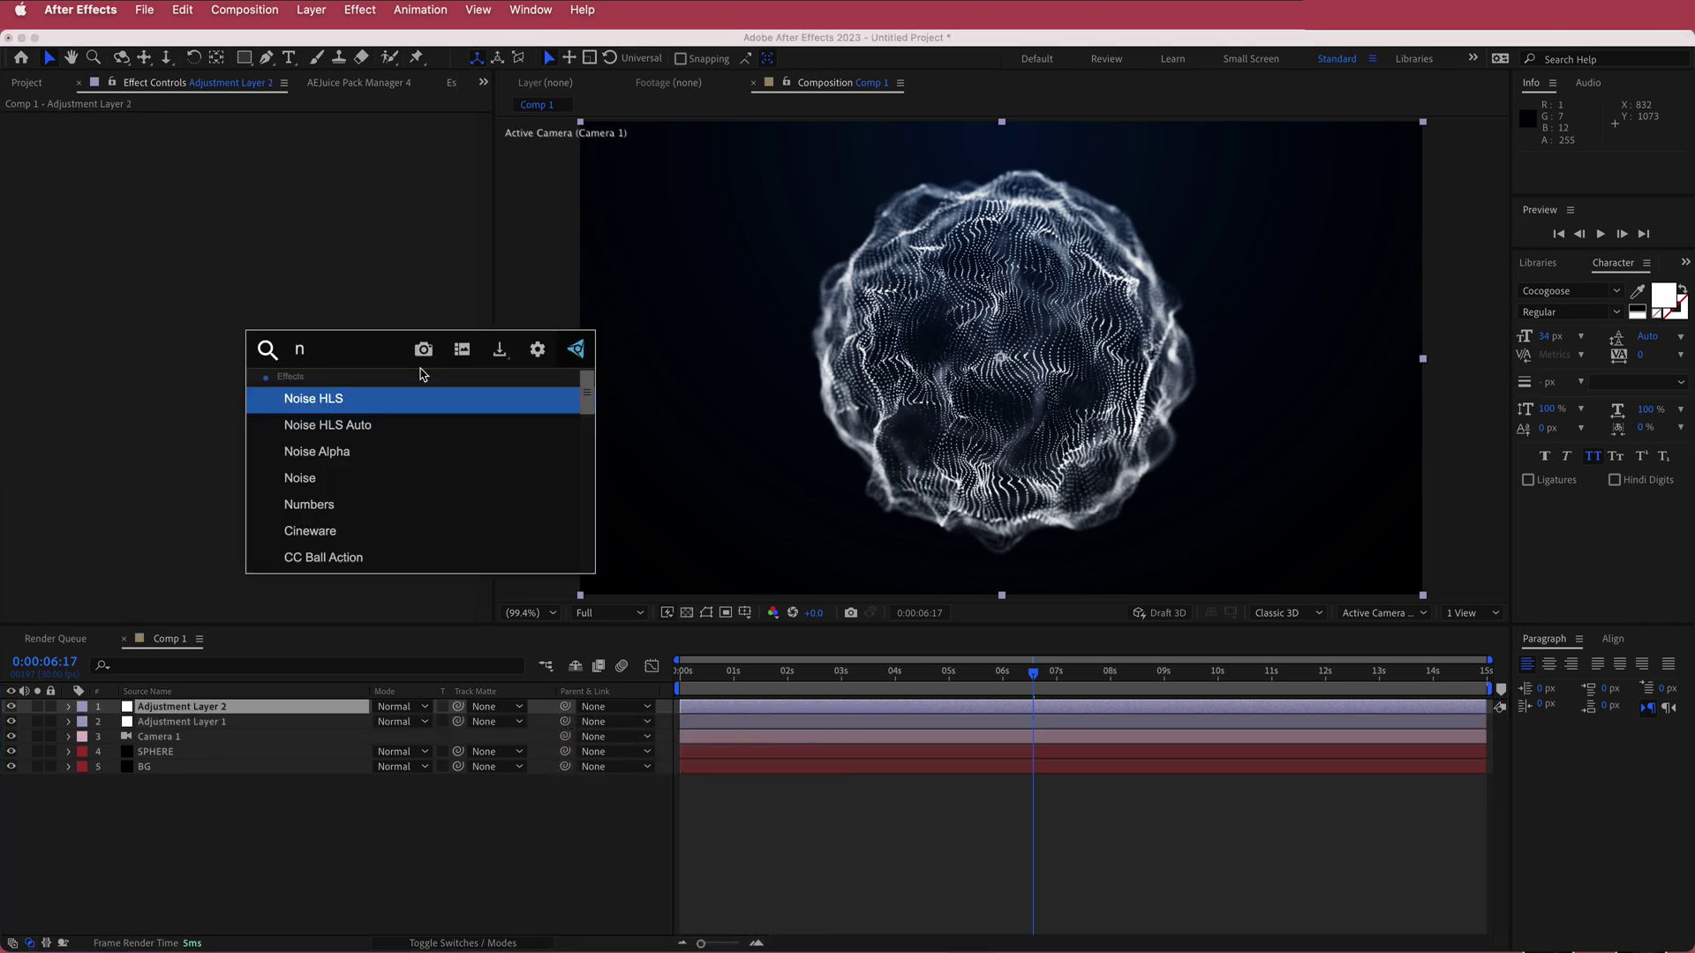
{"action": "type", "text": "ois"}
{"action": "key", "text": "Down"}
{"action": "key", "text": "Down"}
{"action": "key", "text": "Down"}
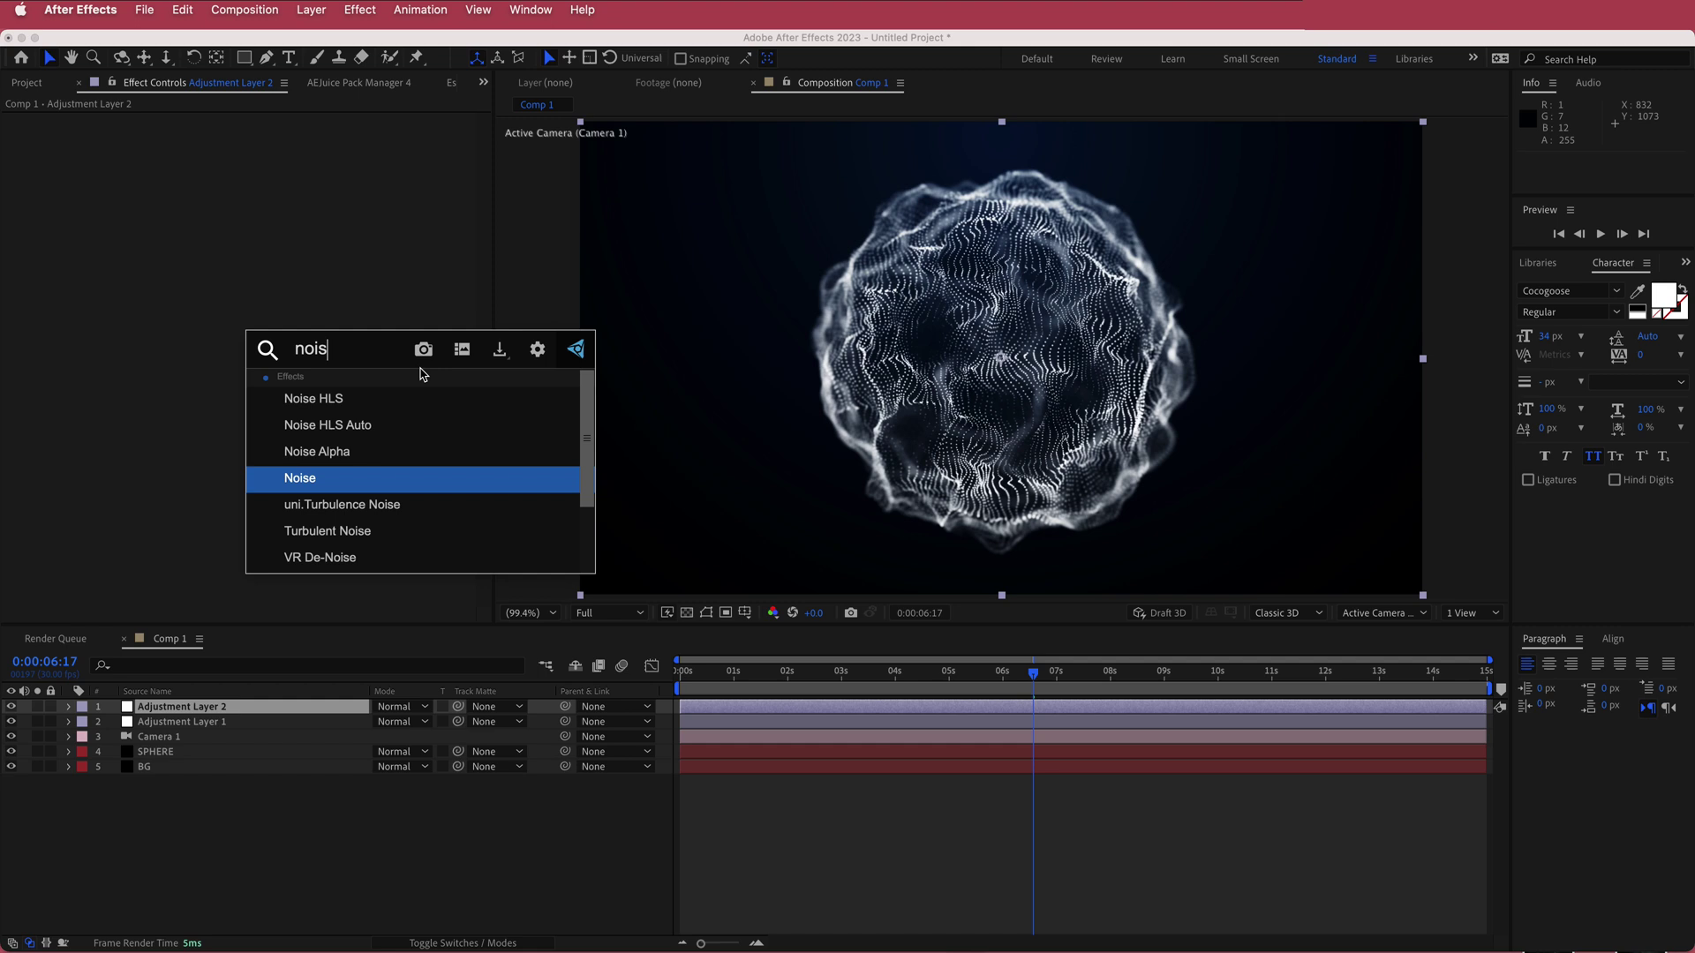
{"action": "key", "text": "Return"}
Set Amount of Noise to 10%, preview it, and show SPHERE's Form settings.
{"action": "left_click", "coordinate": [270, 134]}
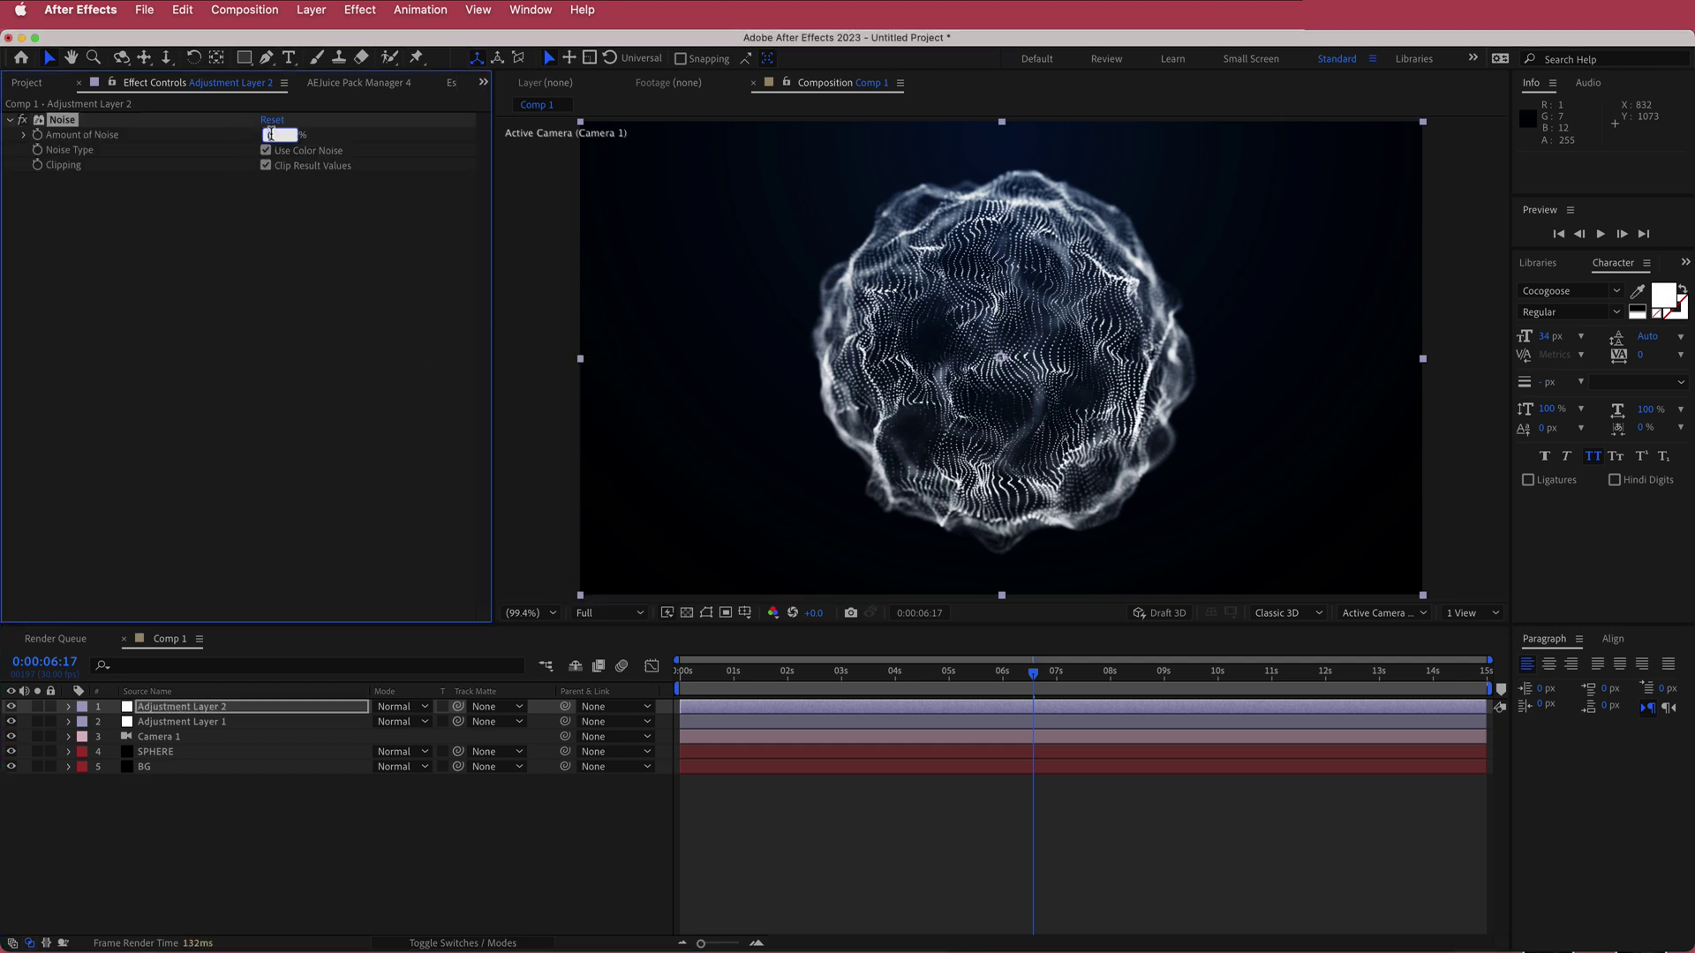
{"action": "key", "text": "Return"}
{"action": "left_click_drag", "start_coordinate": [1033, 674], "coordinate": [958, 685]}
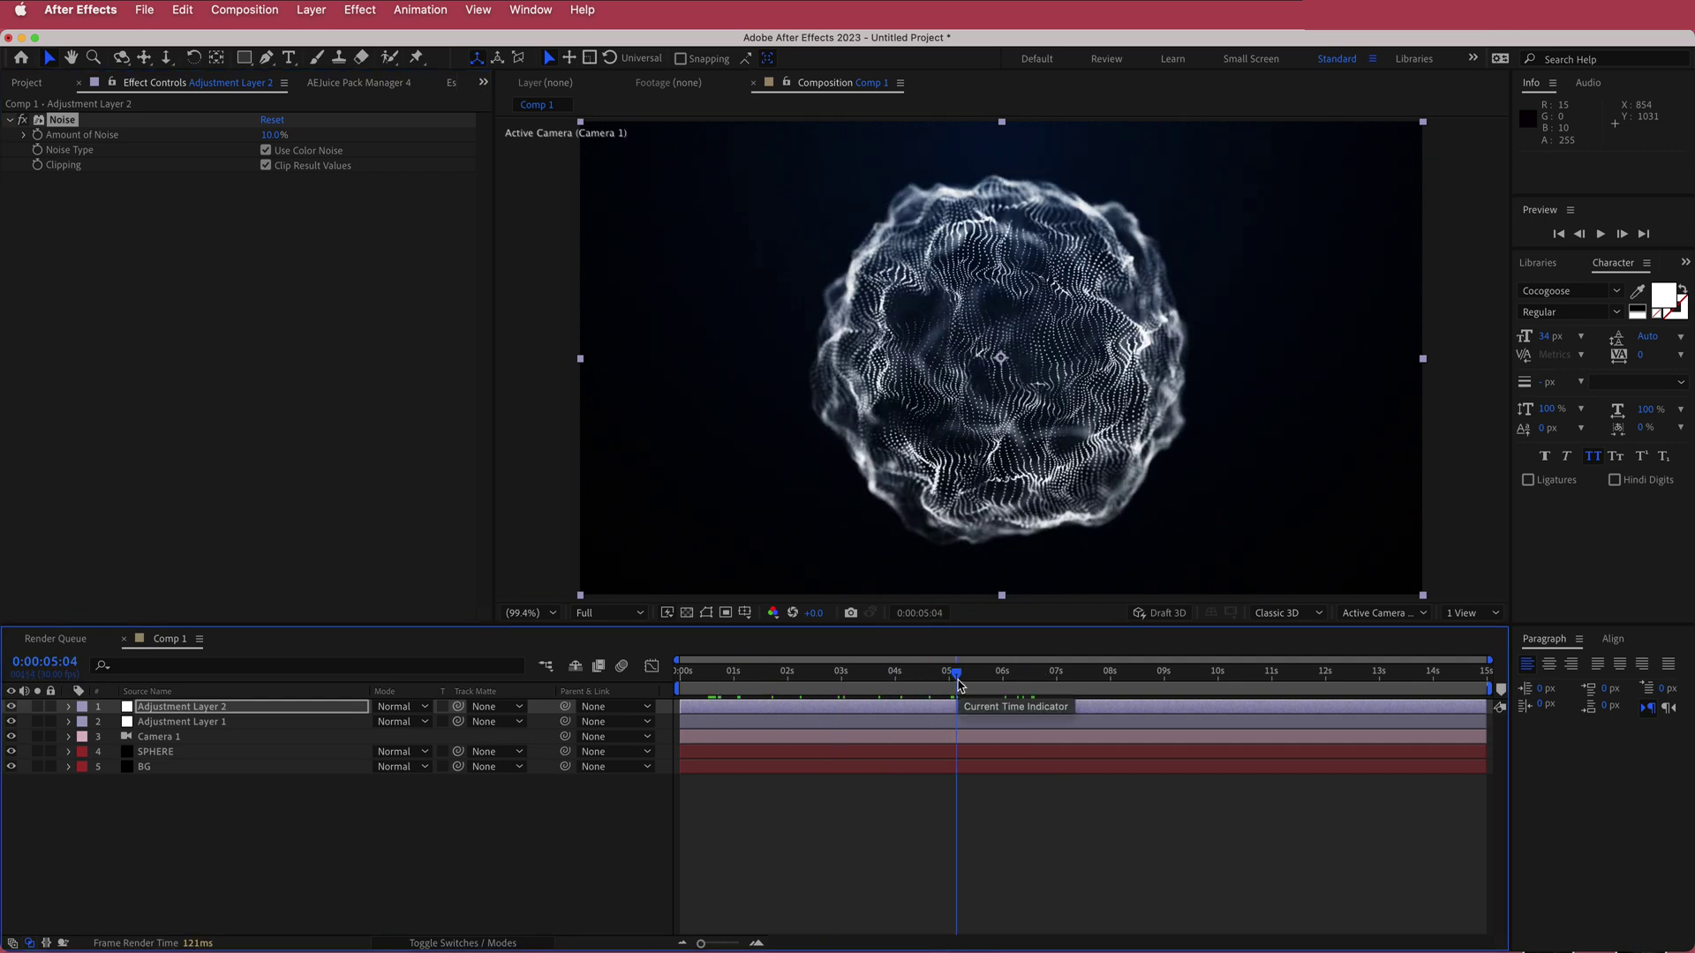
{"action": "left_click", "coordinate": [168, 755]}
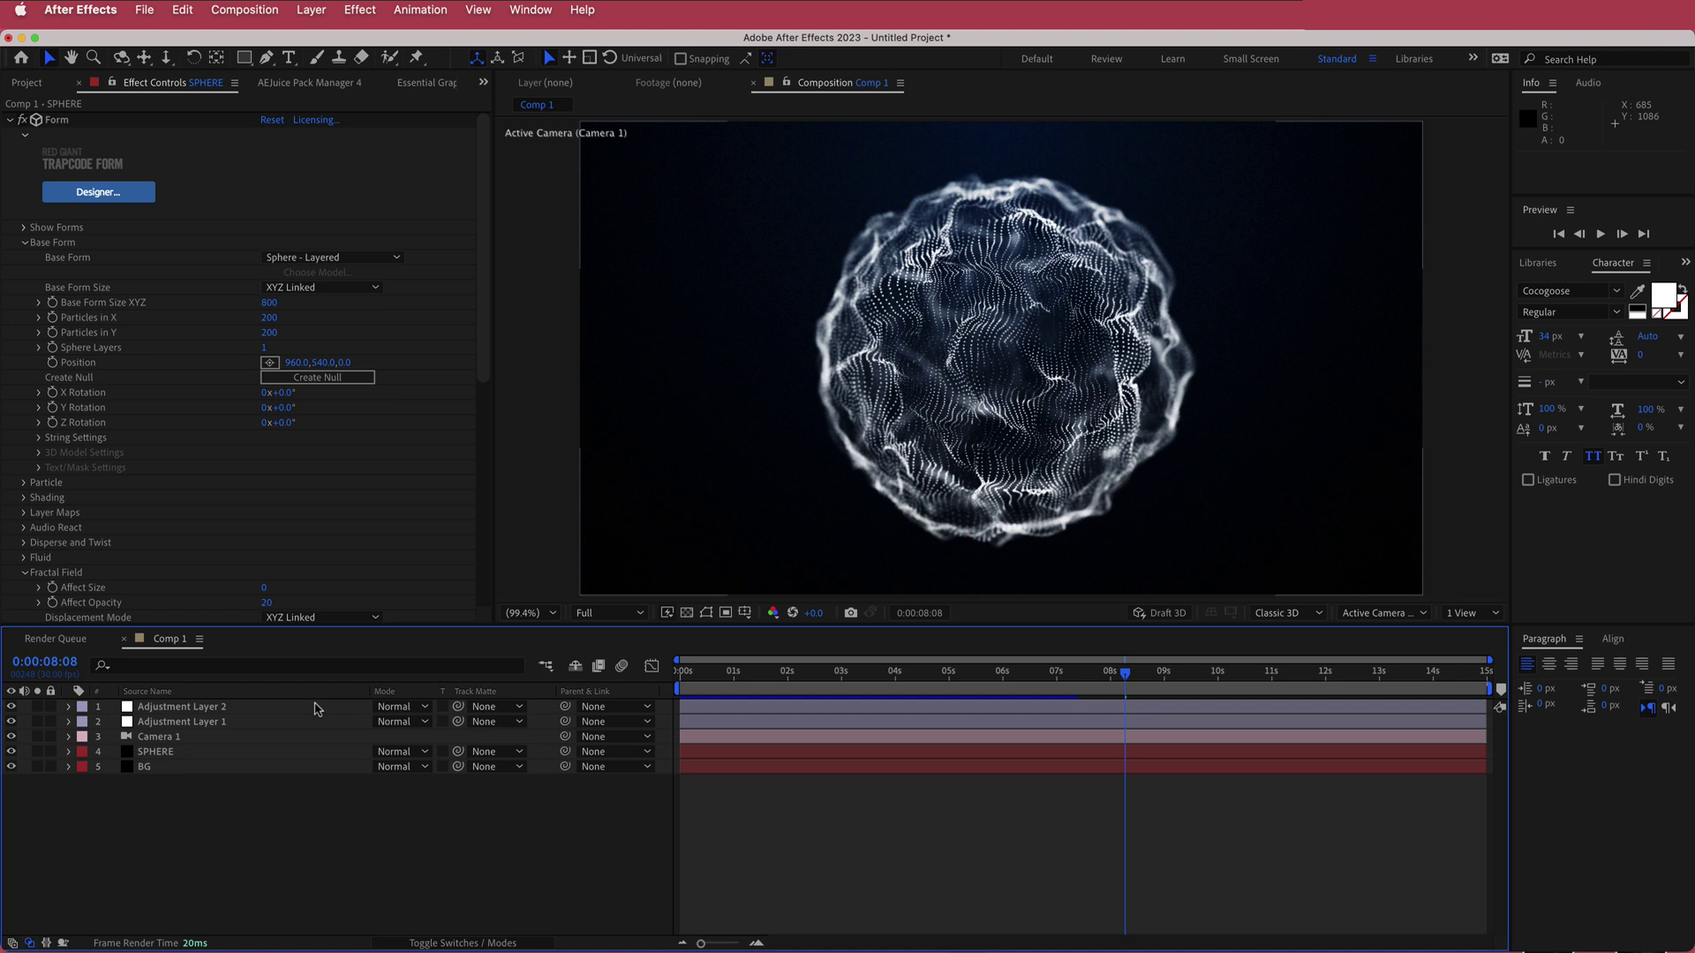
Add a new adjustment layer and move it below Adjustment Layer 2.
{"action": "right_click", "coordinate": [547, 710]}
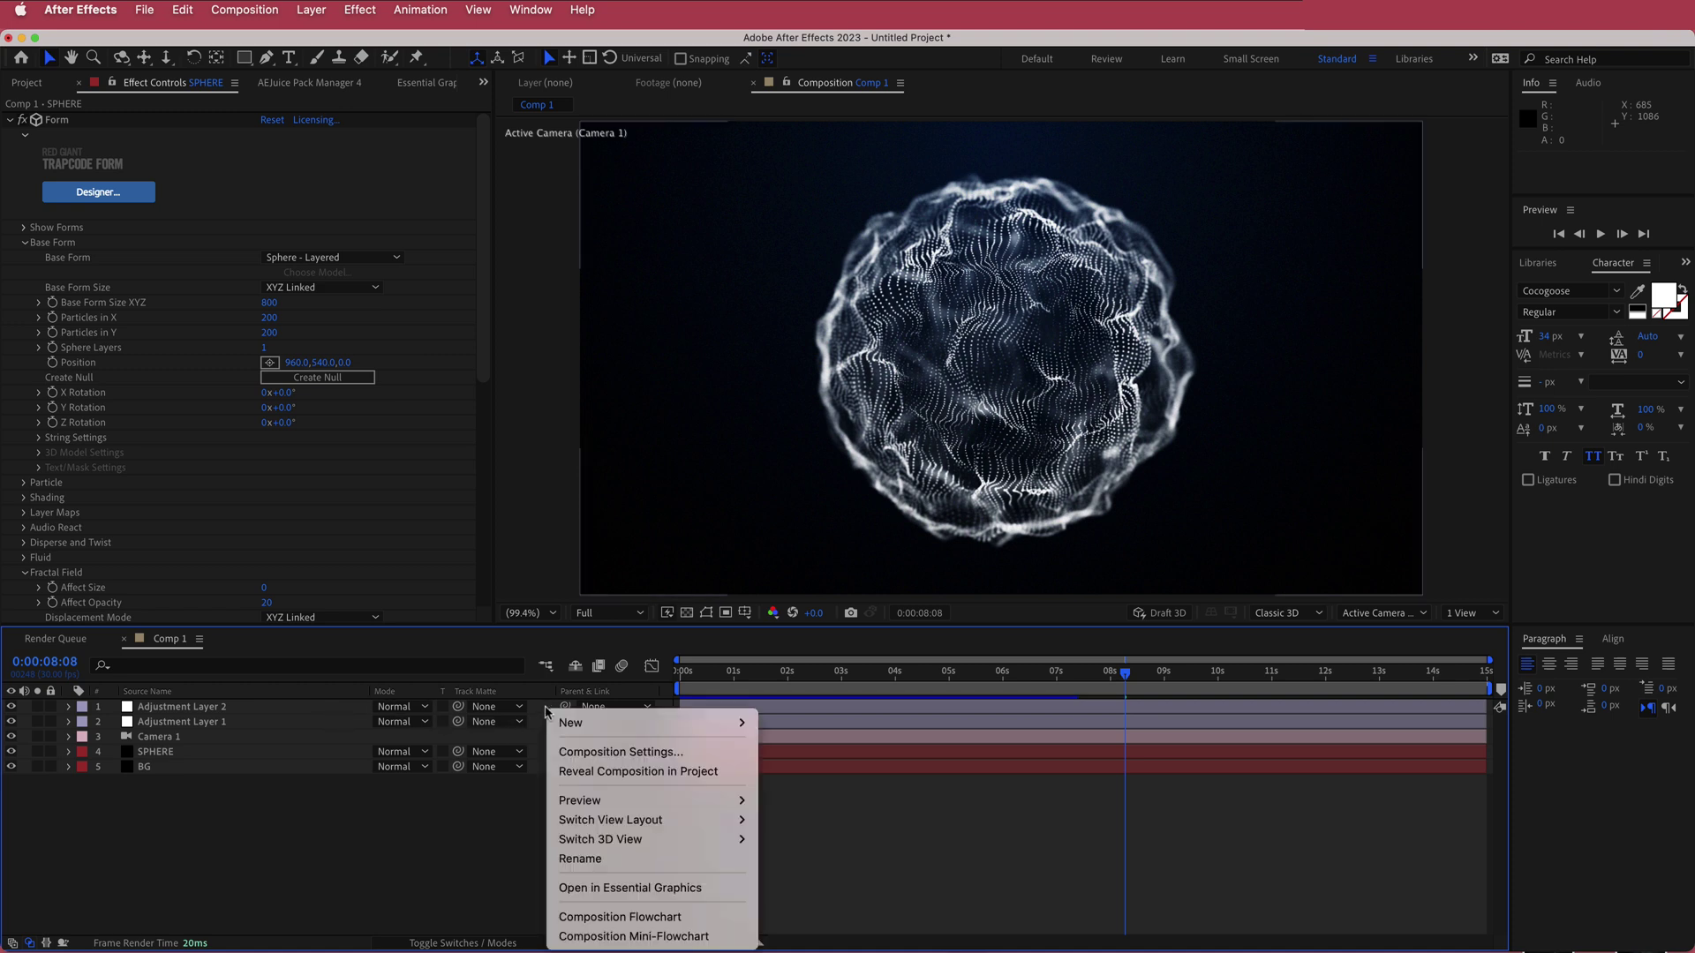
{"action": "mouse_move", "coordinate": [607, 723]}
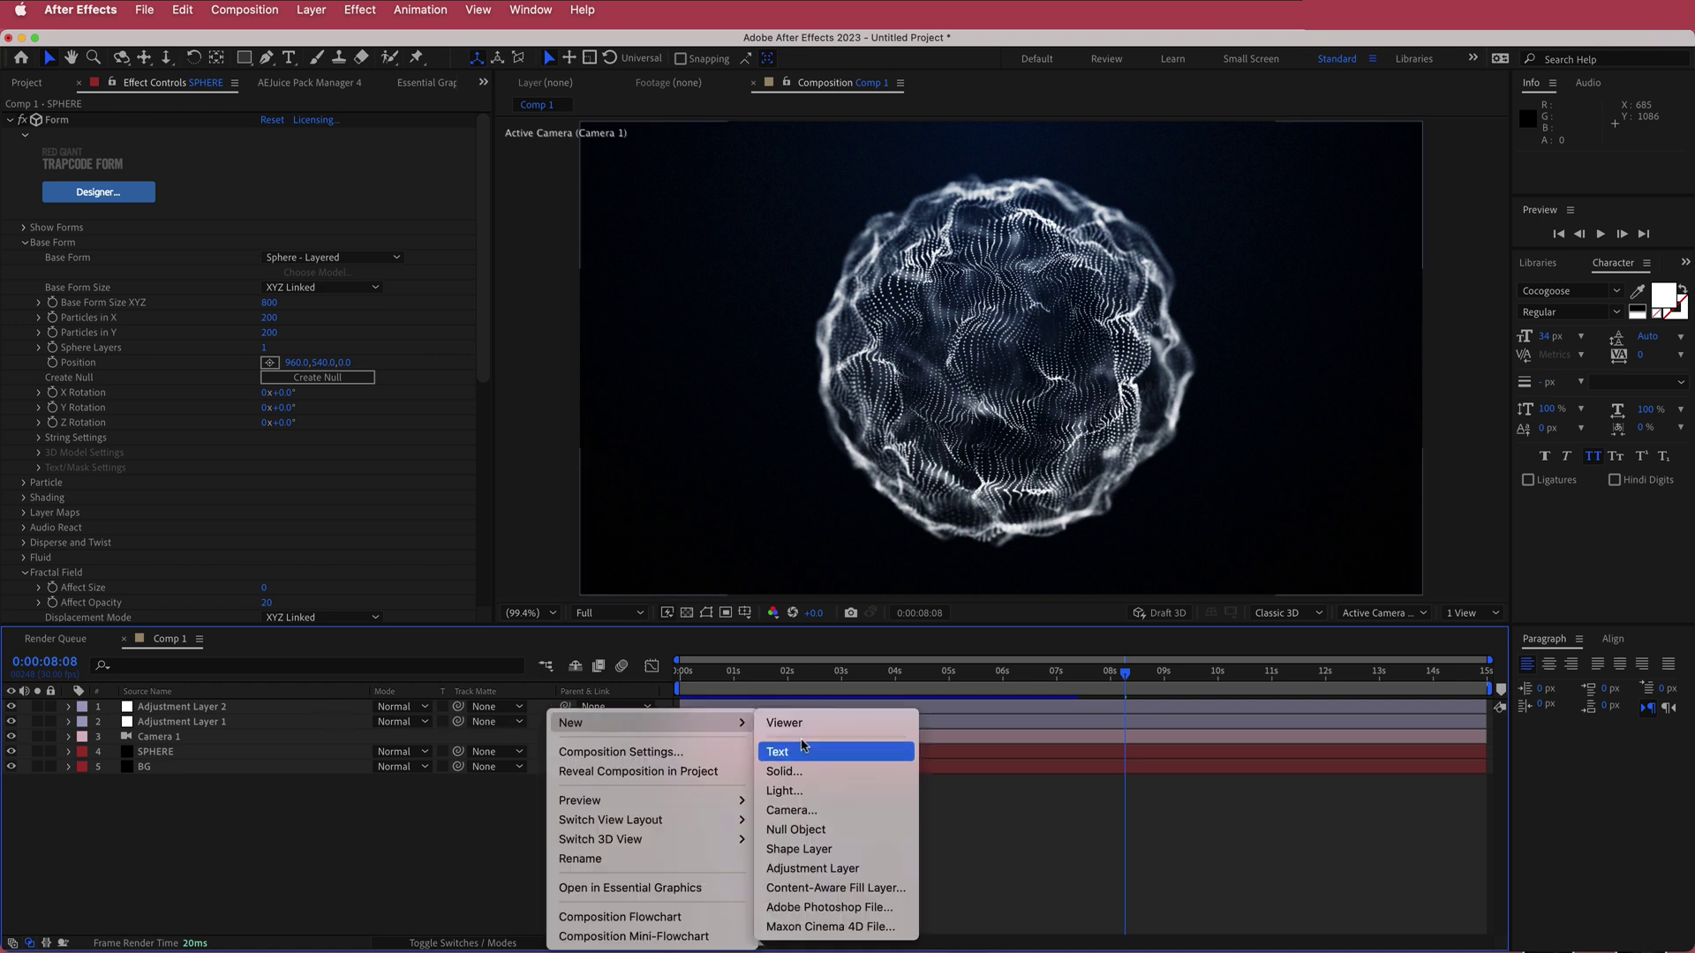
{"action": "left_click", "coordinate": [846, 868]}
{"action": "left_click_drag", "start_coordinate": [213, 711], "coordinate": [212, 731]}
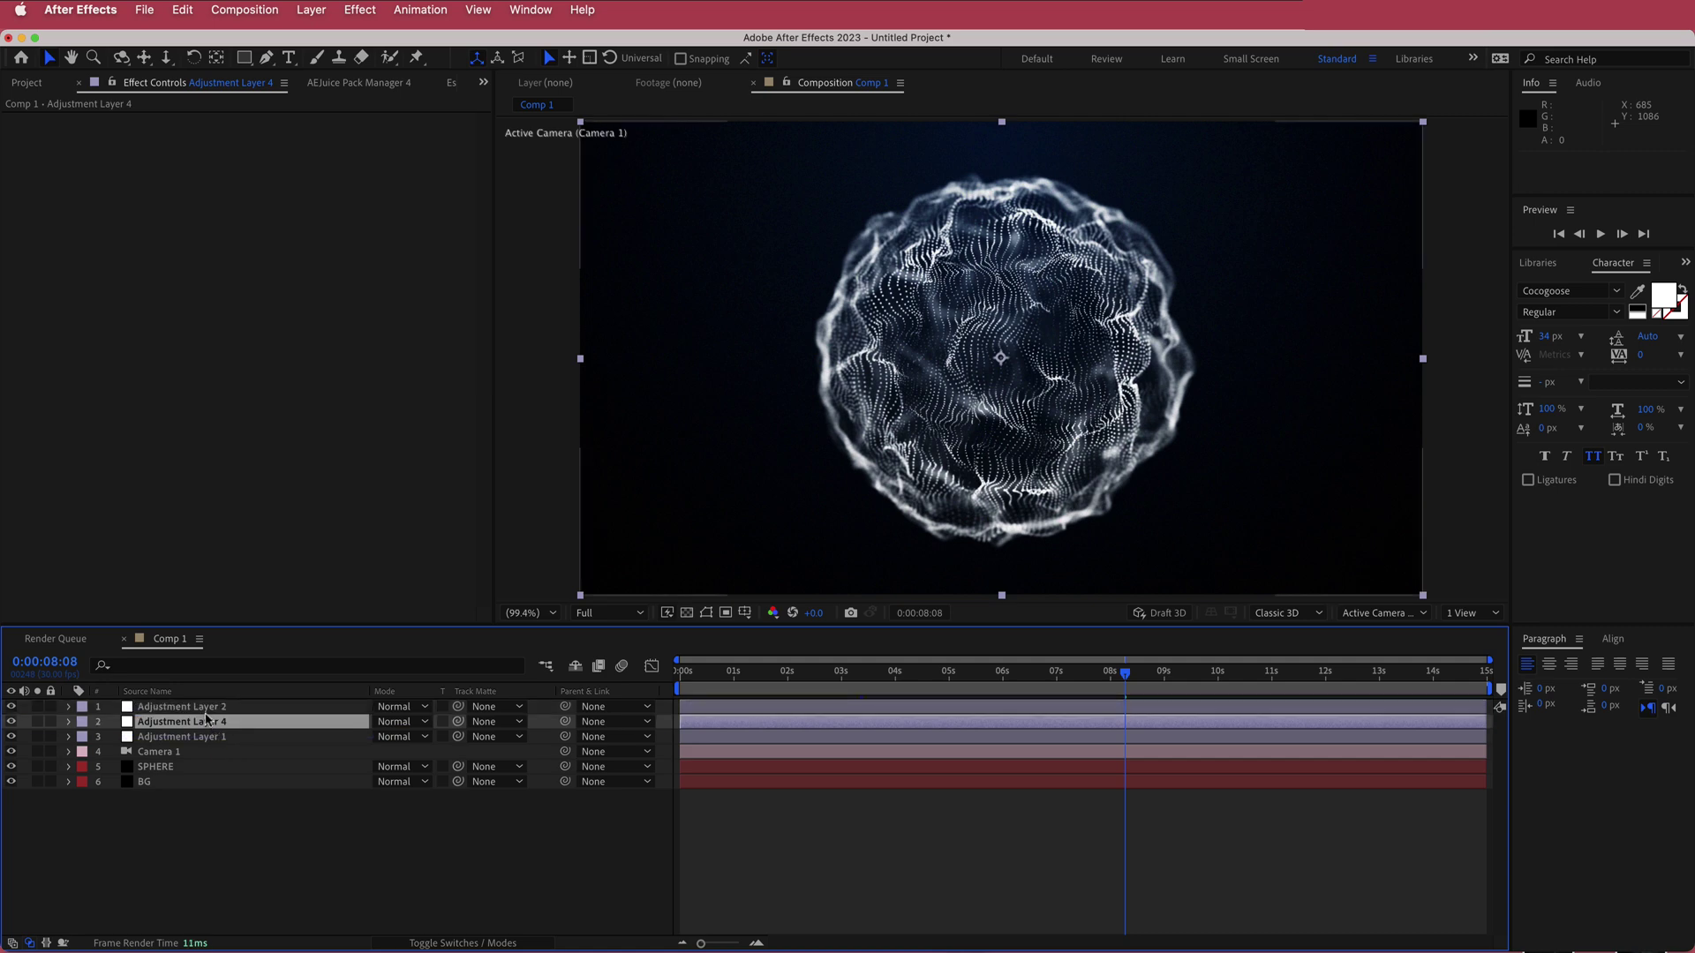
{"action": "left_click", "coordinate": [209, 709]}
{"action": "left_click", "coordinate": [210, 725]}
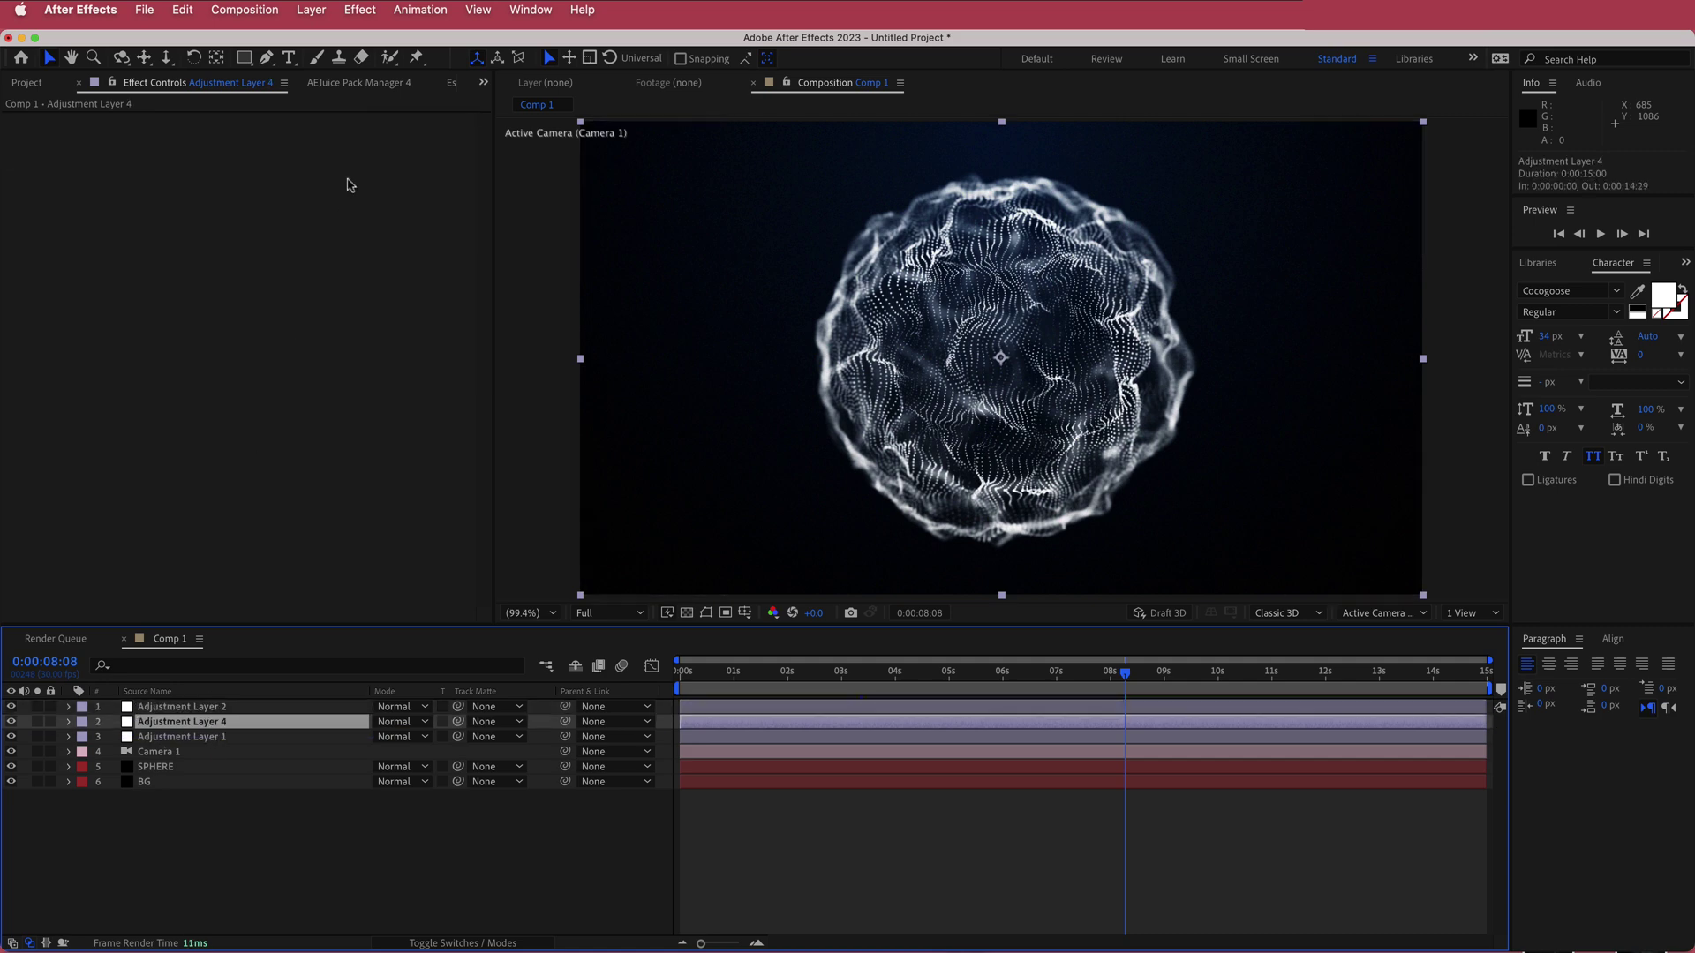
Apply Glow to Adjustment Layer 4 with Glow Threshold 80%.
{"action": "key", "text": "ctrl+space"}
{"action": "type", "text": "glow"}
{"action": "key", "text": "Return"}
{"action": "left_click", "coordinate": [270, 151]}
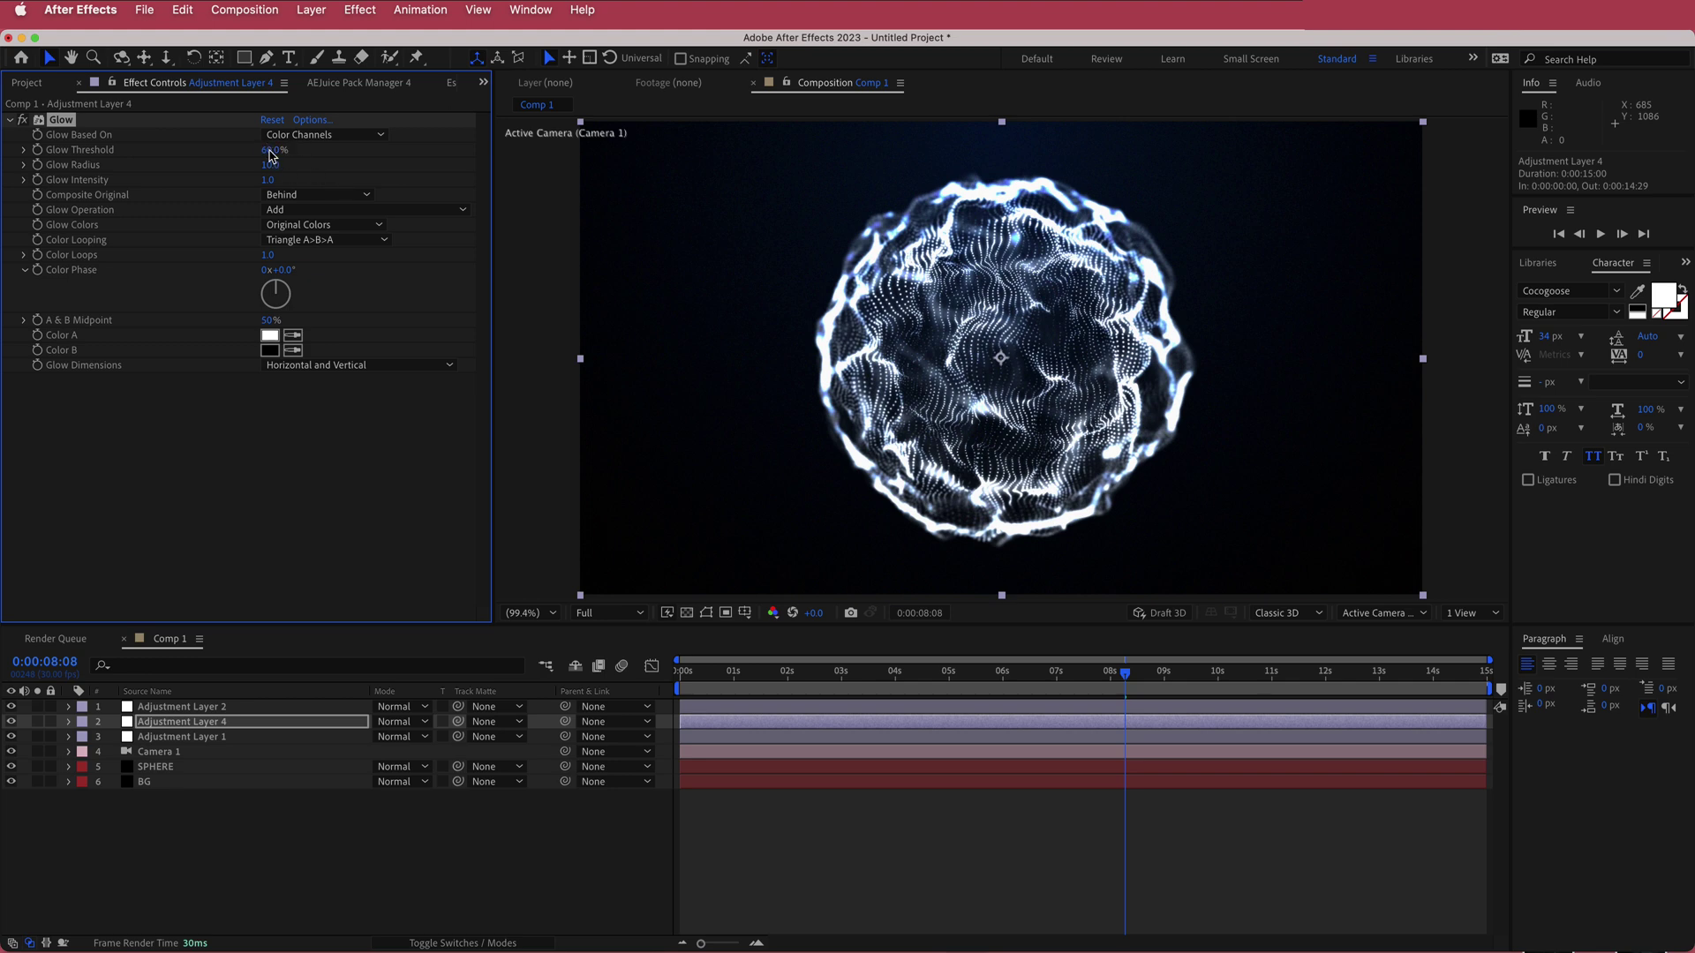
{"action": "left_click", "coordinate": [270, 151]}
{"action": "type", "text": "80"}
{"action": "key", "text": "Return"}
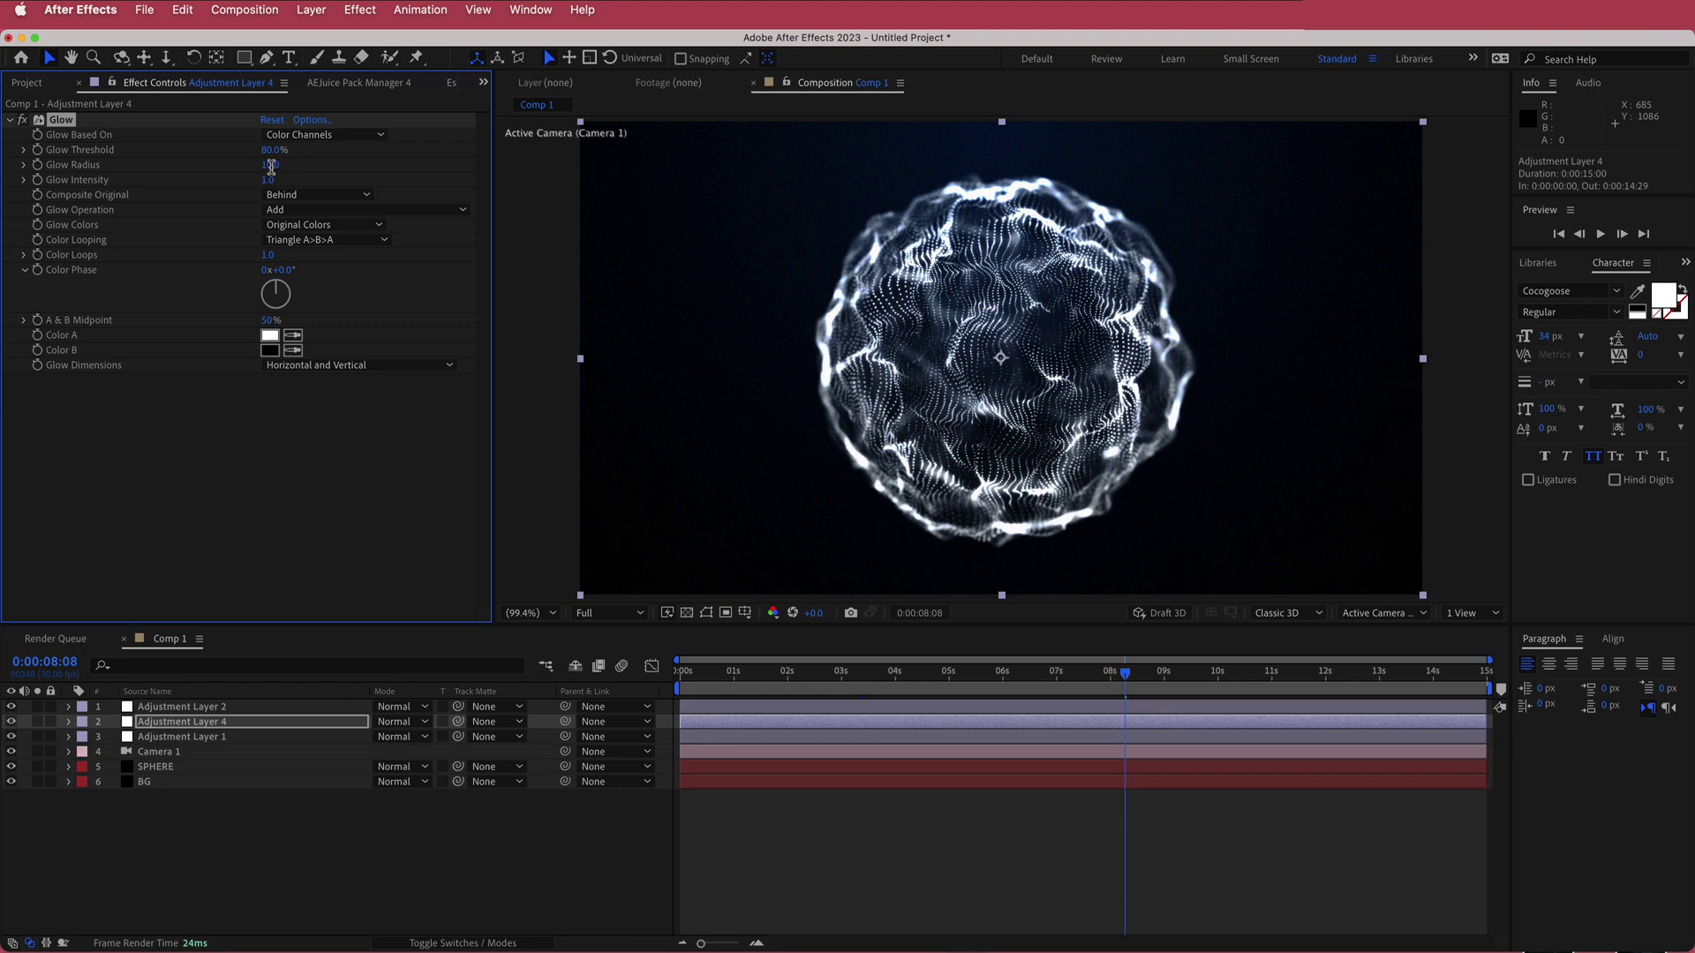
Set Glow Radius to 100 and Intensity to 0.5, then lower Threshold to 49.4%.
{"action": "left_click", "coordinate": [270, 165]}
{"action": "type", "text": "100"}
{"action": "key", "text": "Return"}
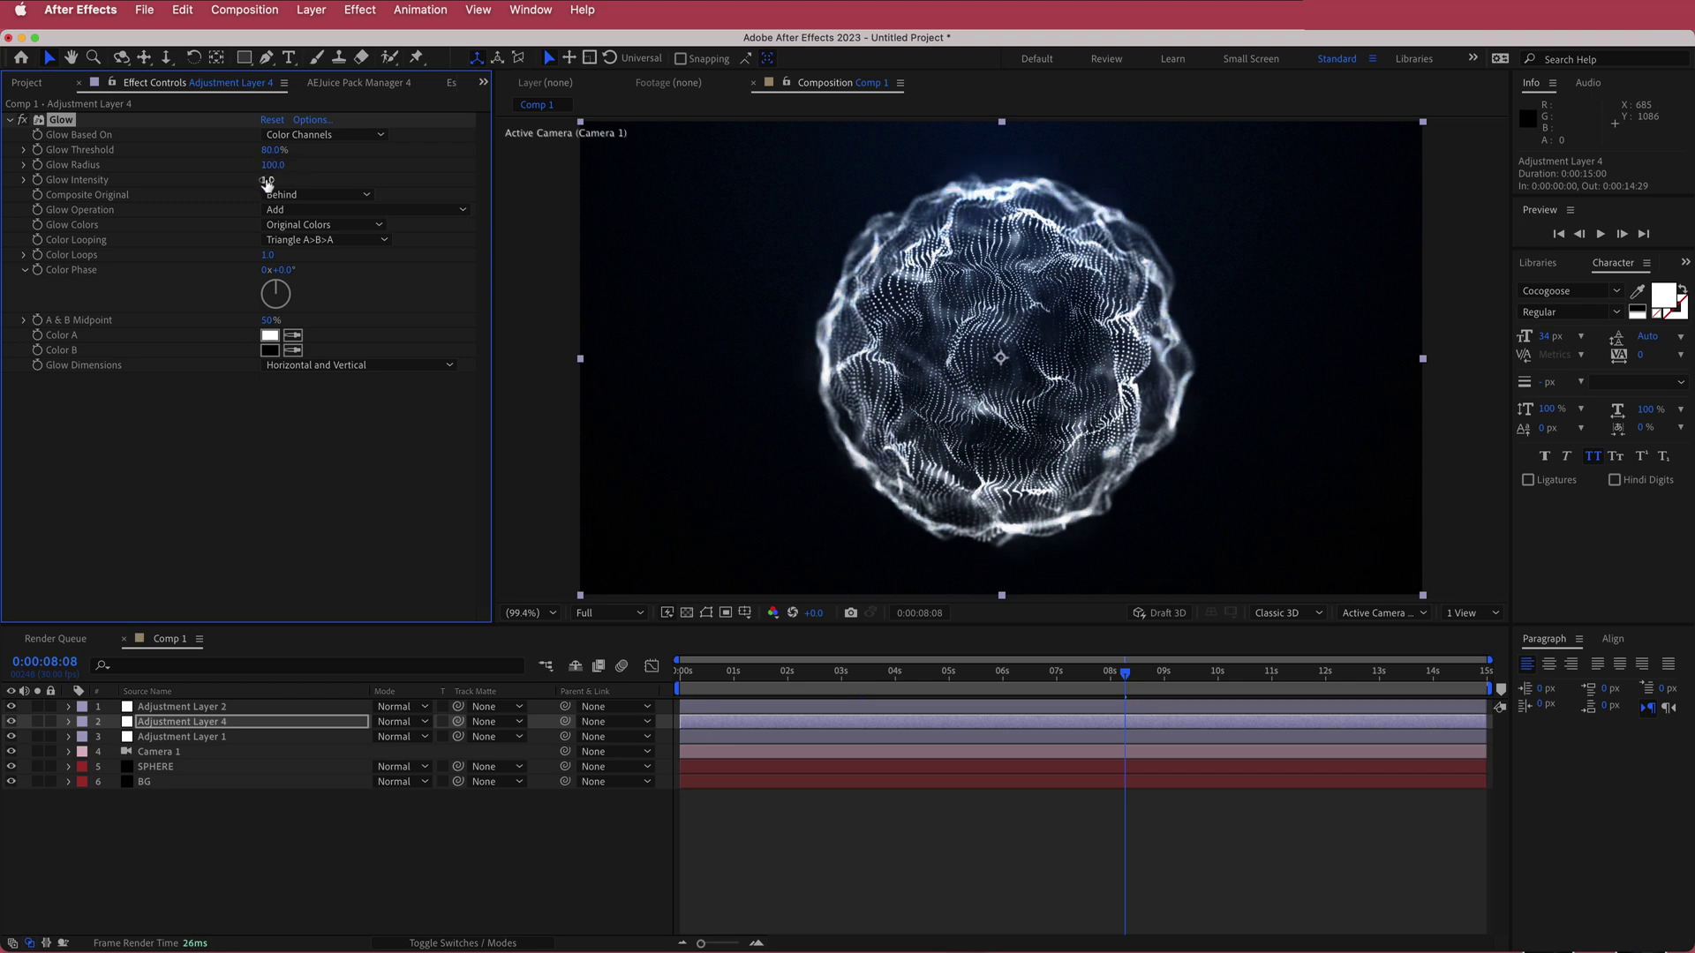
{"action": "left_click", "coordinate": [264, 180]}
{"action": "type", "text": "0.5"}
{"action": "key", "text": "Return"}
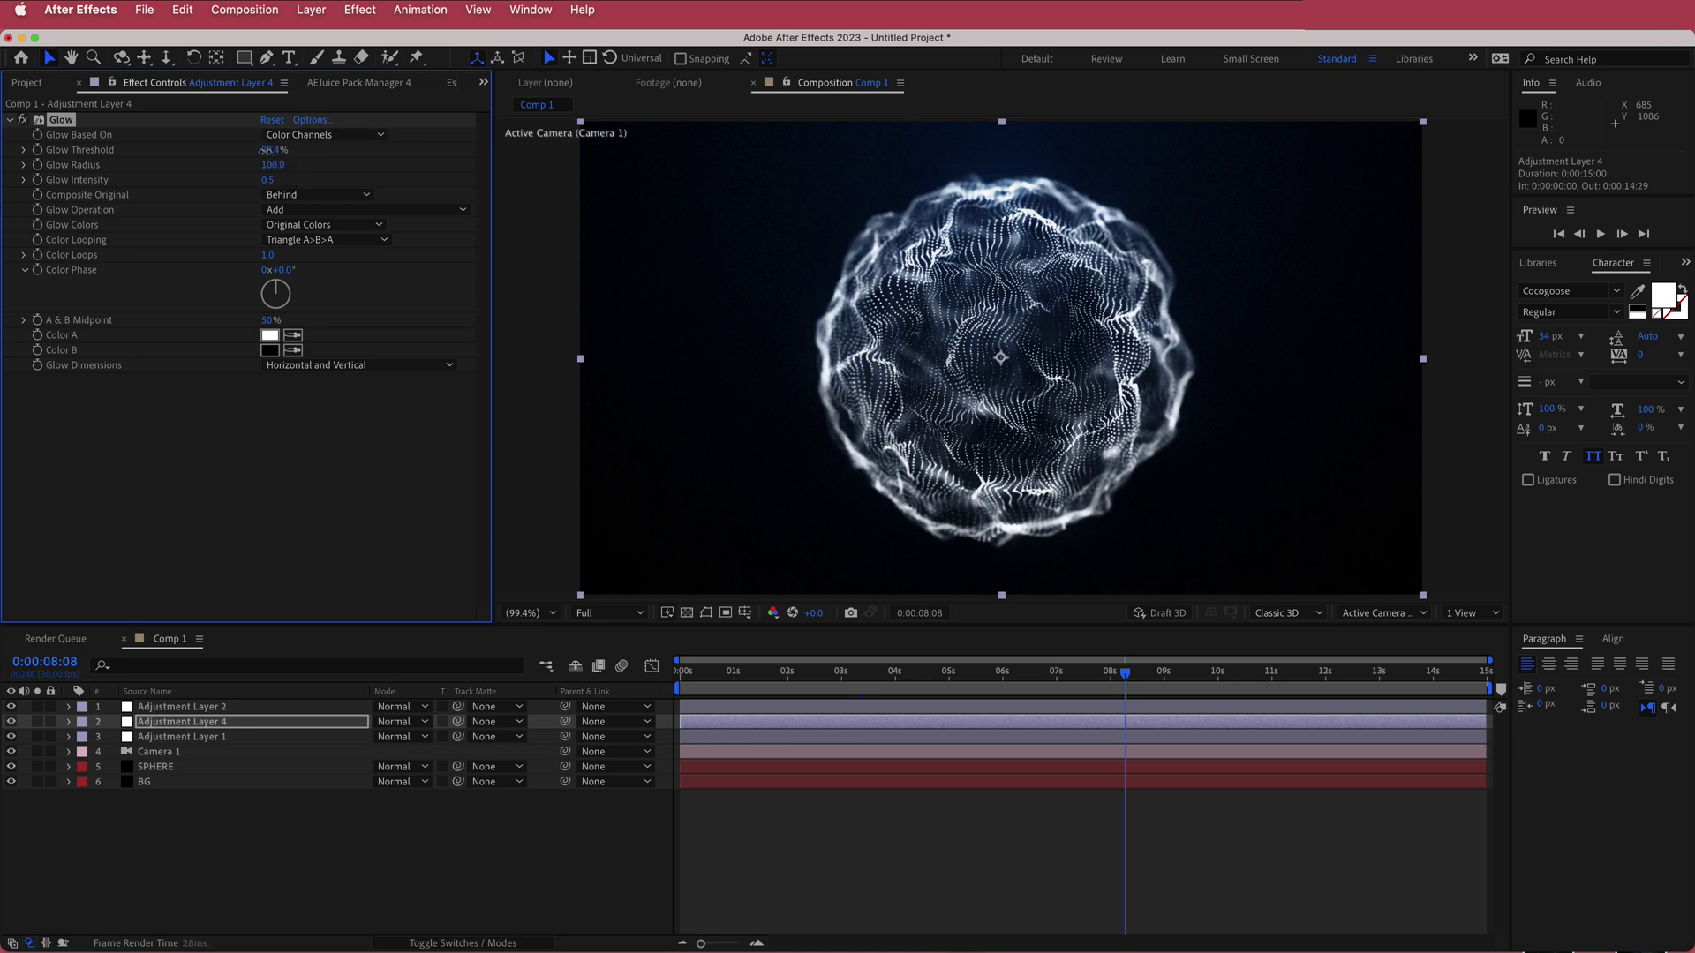
{"action": "left_click_drag", "start_coordinate": [229, 154], "coordinate": [206, 157]}
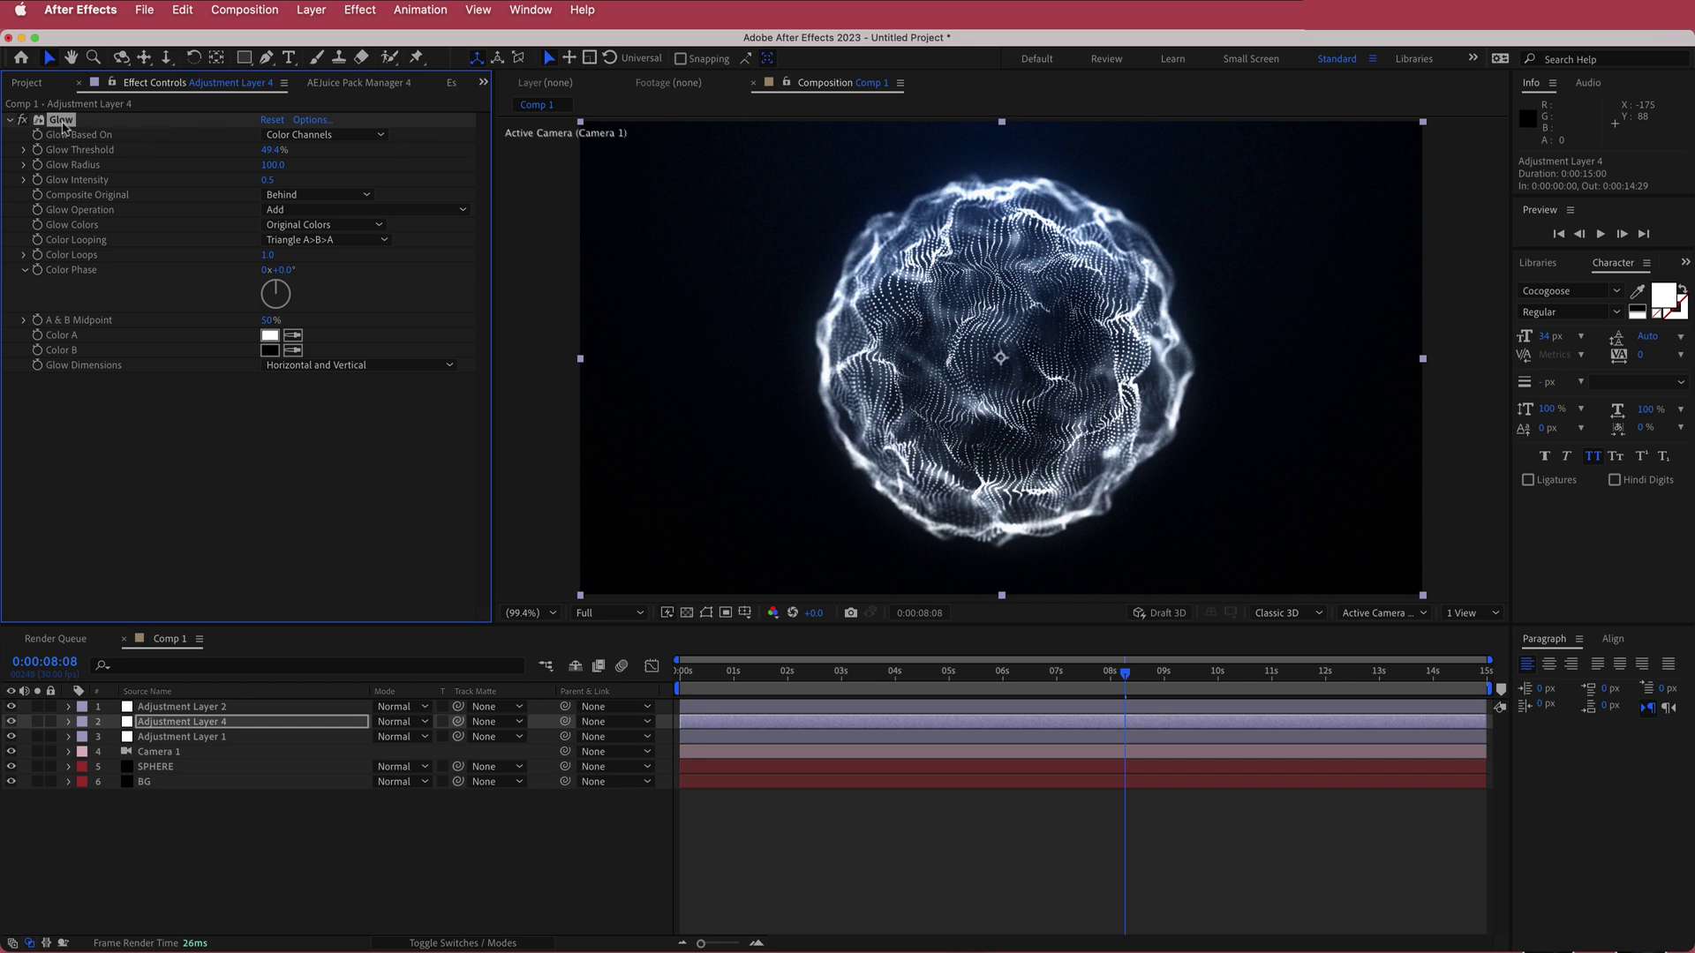
Duplicate Glow as Glow 2, adjust its threshold, and set its radius to 406.
{"action": "key", "text": "super+d"}
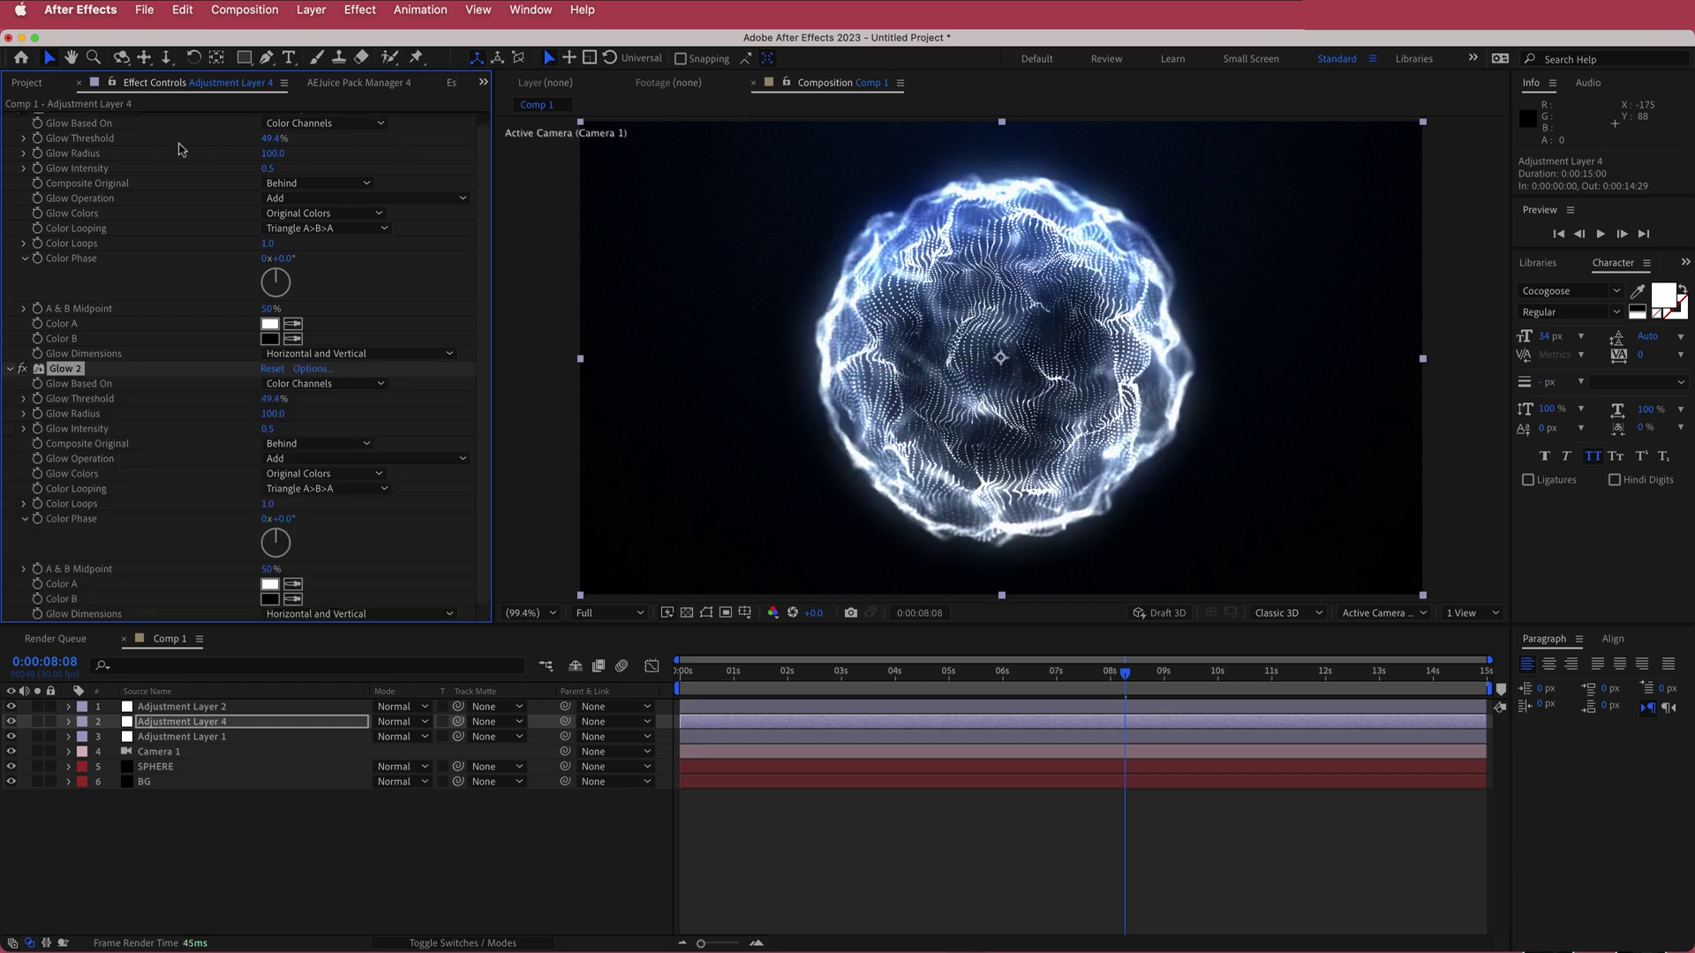
{"action": "left_click", "coordinate": [269, 400]}
{"action": "type", "text": "30"}
{"action": "key", "text": "Return"}
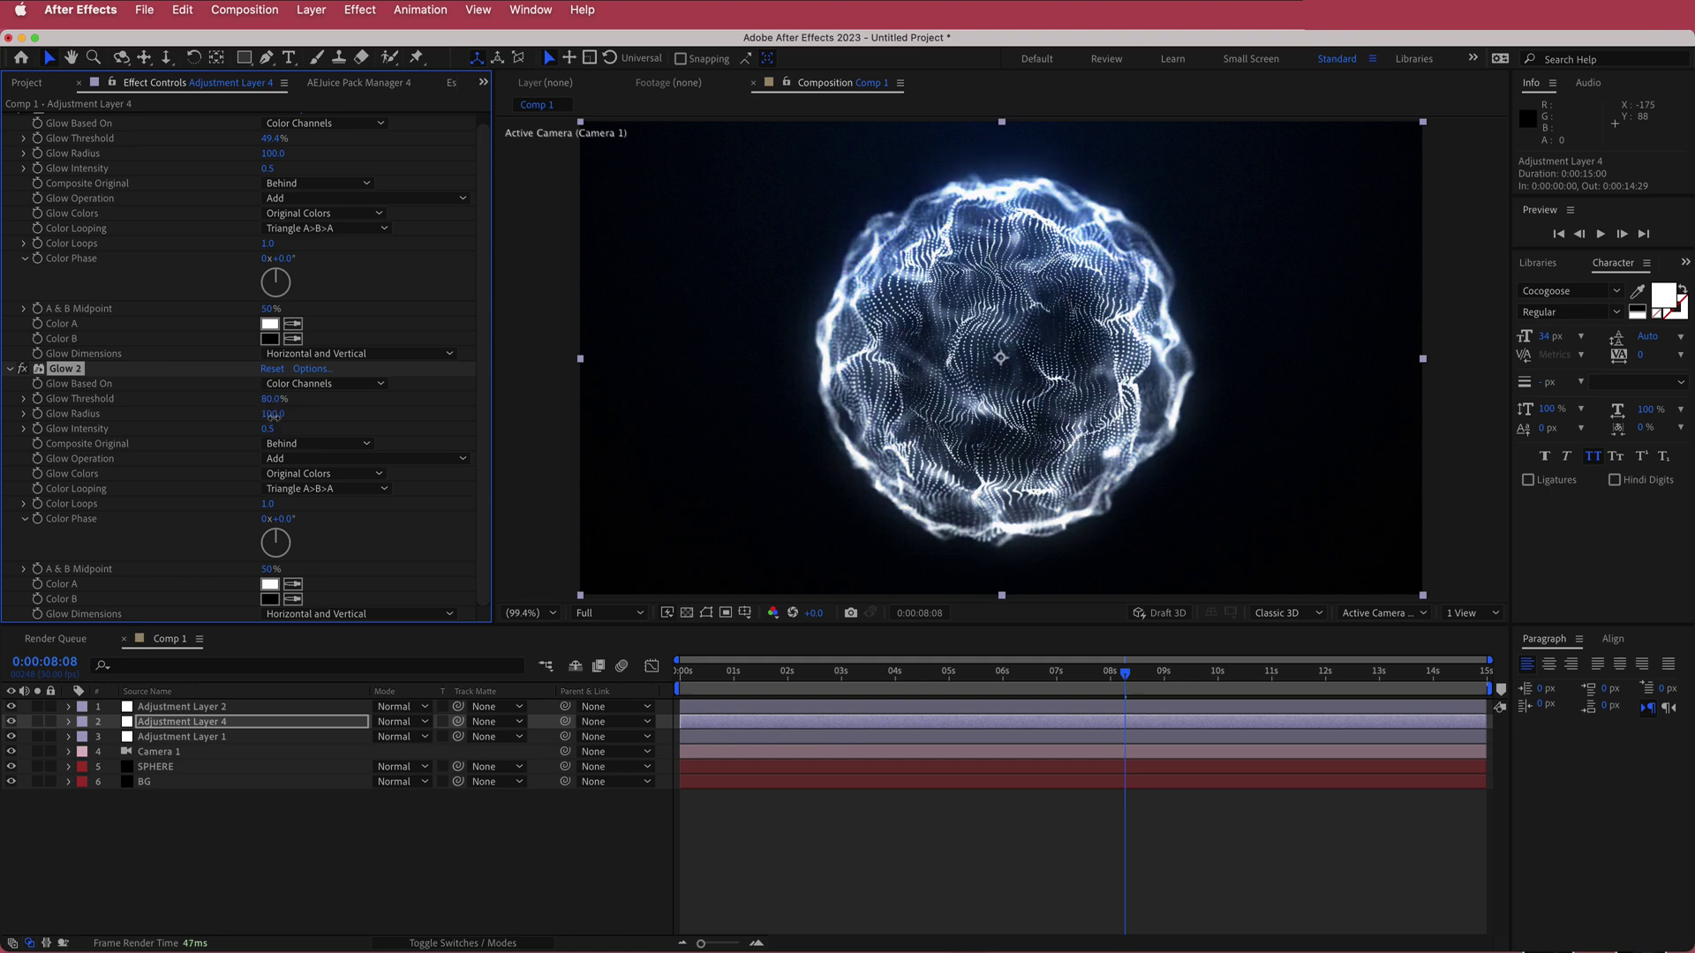
{"action": "left_click_drag", "start_coordinate": [274, 415], "coordinate": [338, 411]}
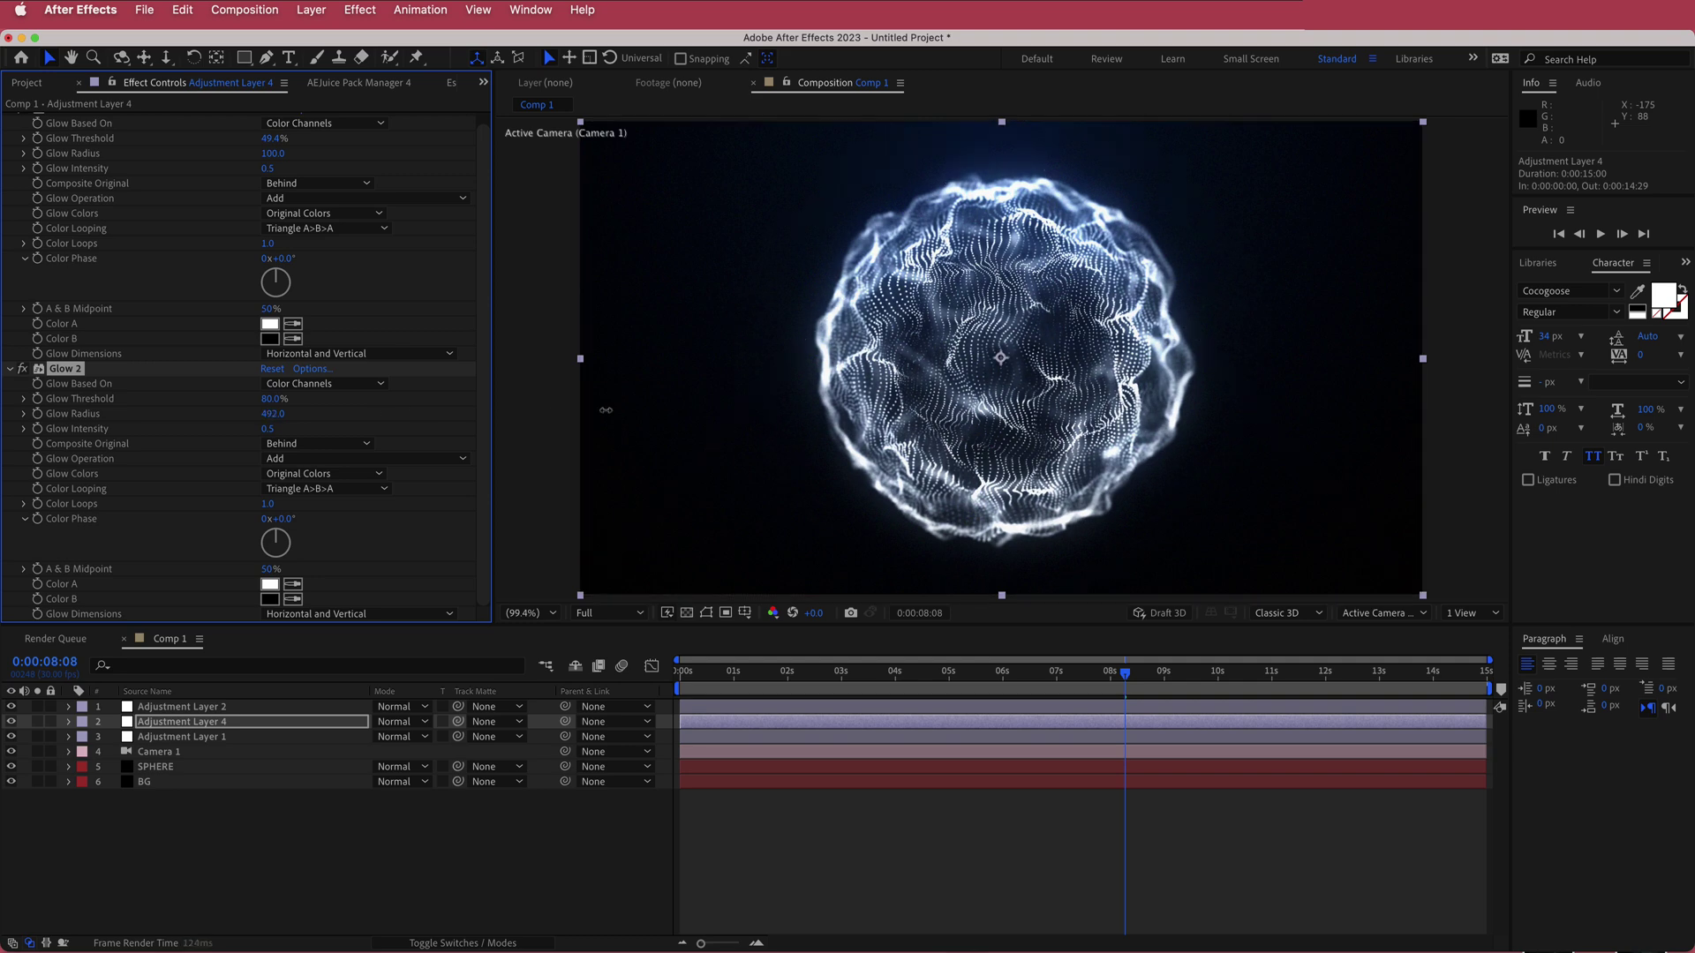
{"action": "left_click_drag", "start_coordinate": [606, 410], "coordinate": [539, 414]}
Set Glow 2's Intensity to 0.4 and Threshold to 47.5%, then scrub to check.
{"action": "left_click", "coordinate": [268, 429]}
{"action": "type", "text": "0.4"}
{"action": "key", "text": "Return"}
{"action": "mouse_move", "coordinate": [271, 405]}
{"action": "left_mouse_down"}
{"action": "mouse_move", "coordinate": [203, 403]}
{"action": "mouse_move", "coordinate": [256, 402]}
{"action": "left_mouse_up"}
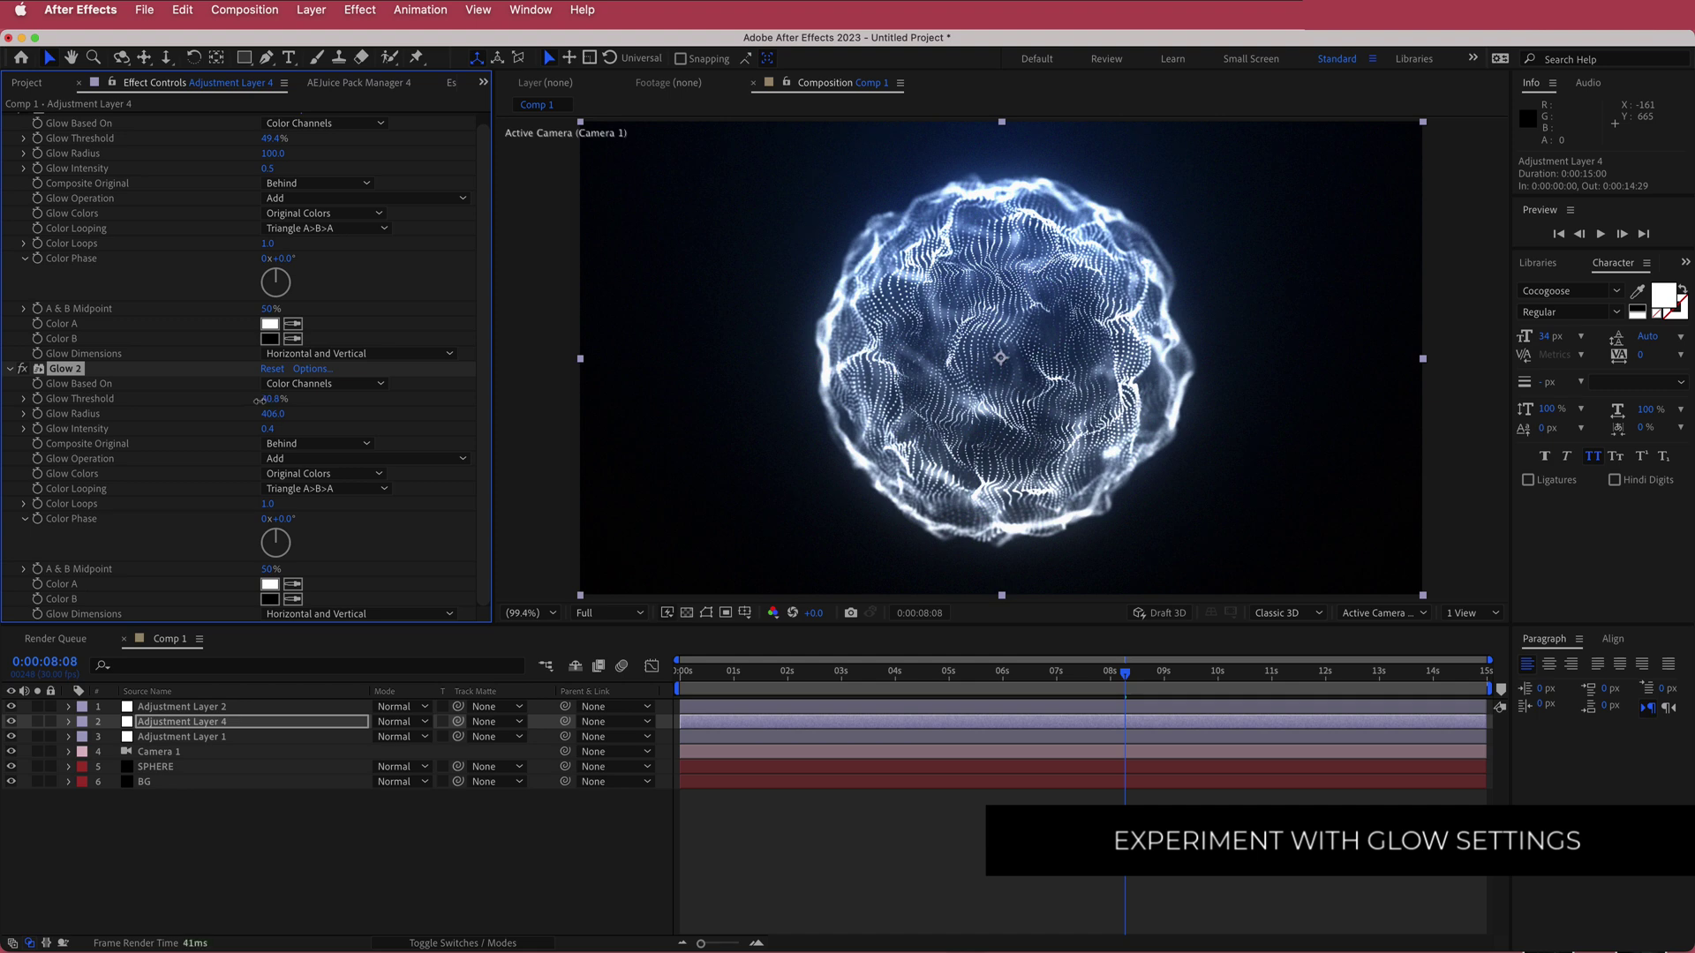
{"action": "left_click_drag", "start_coordinate": [258, 401], "coordinate": [286, 400]}
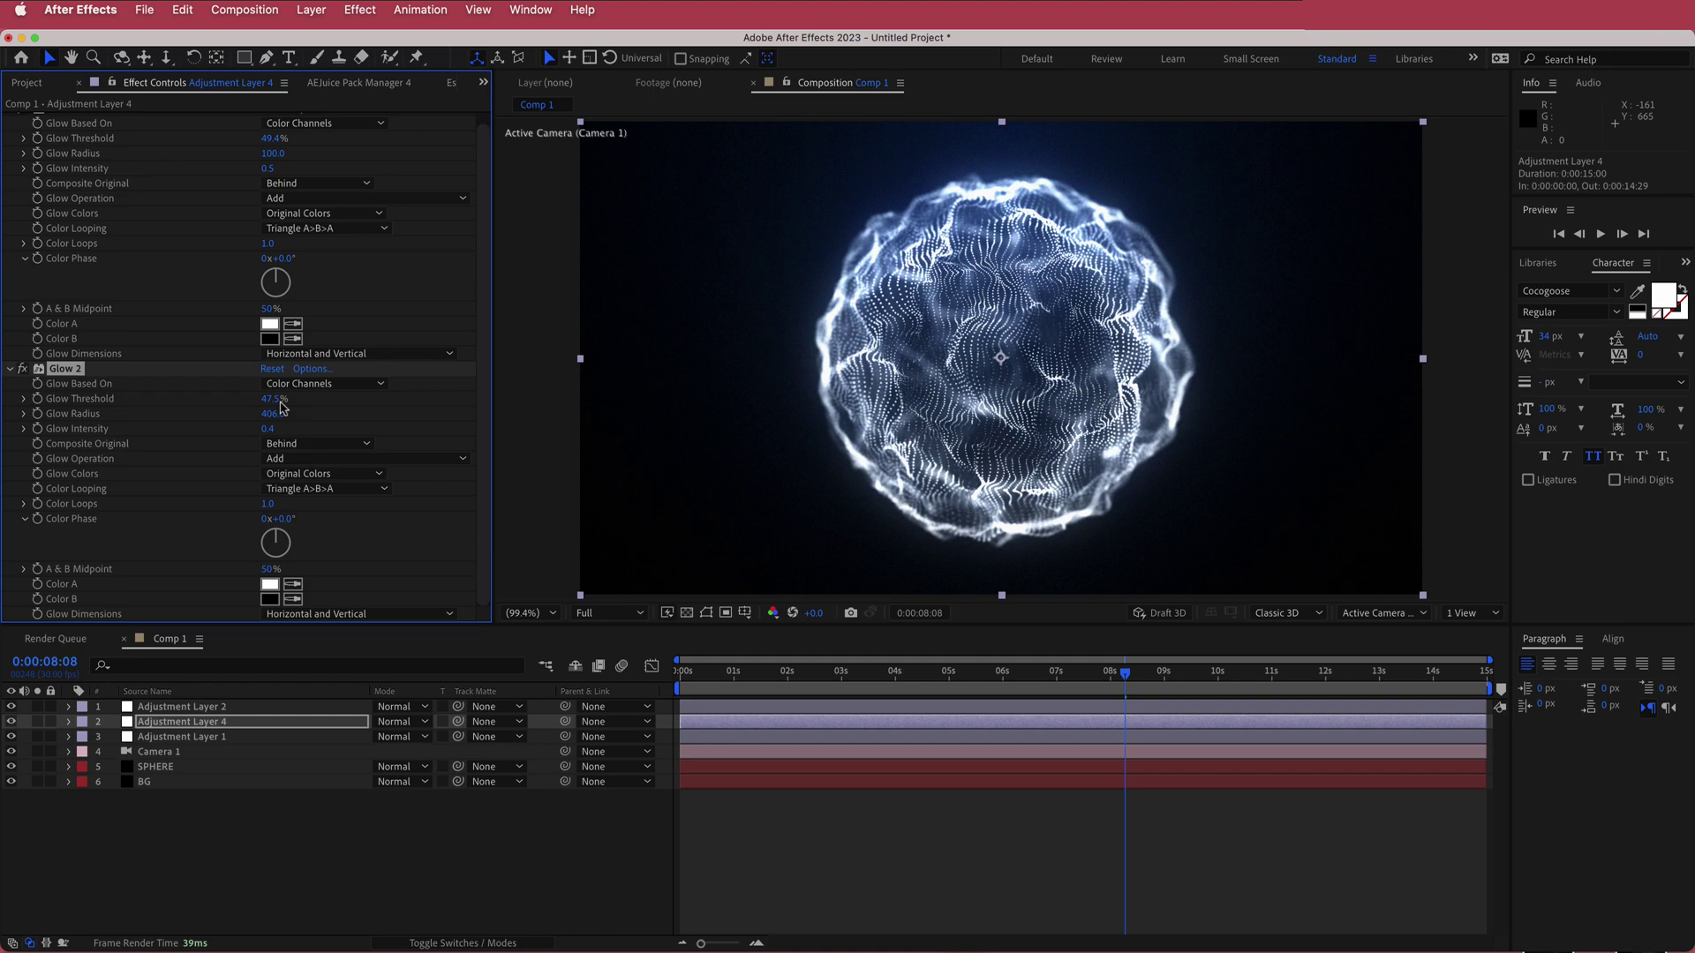
{"action": "left_click_drag", "start_coordinate": [1126, 680], "coordinate": [927, 677]}
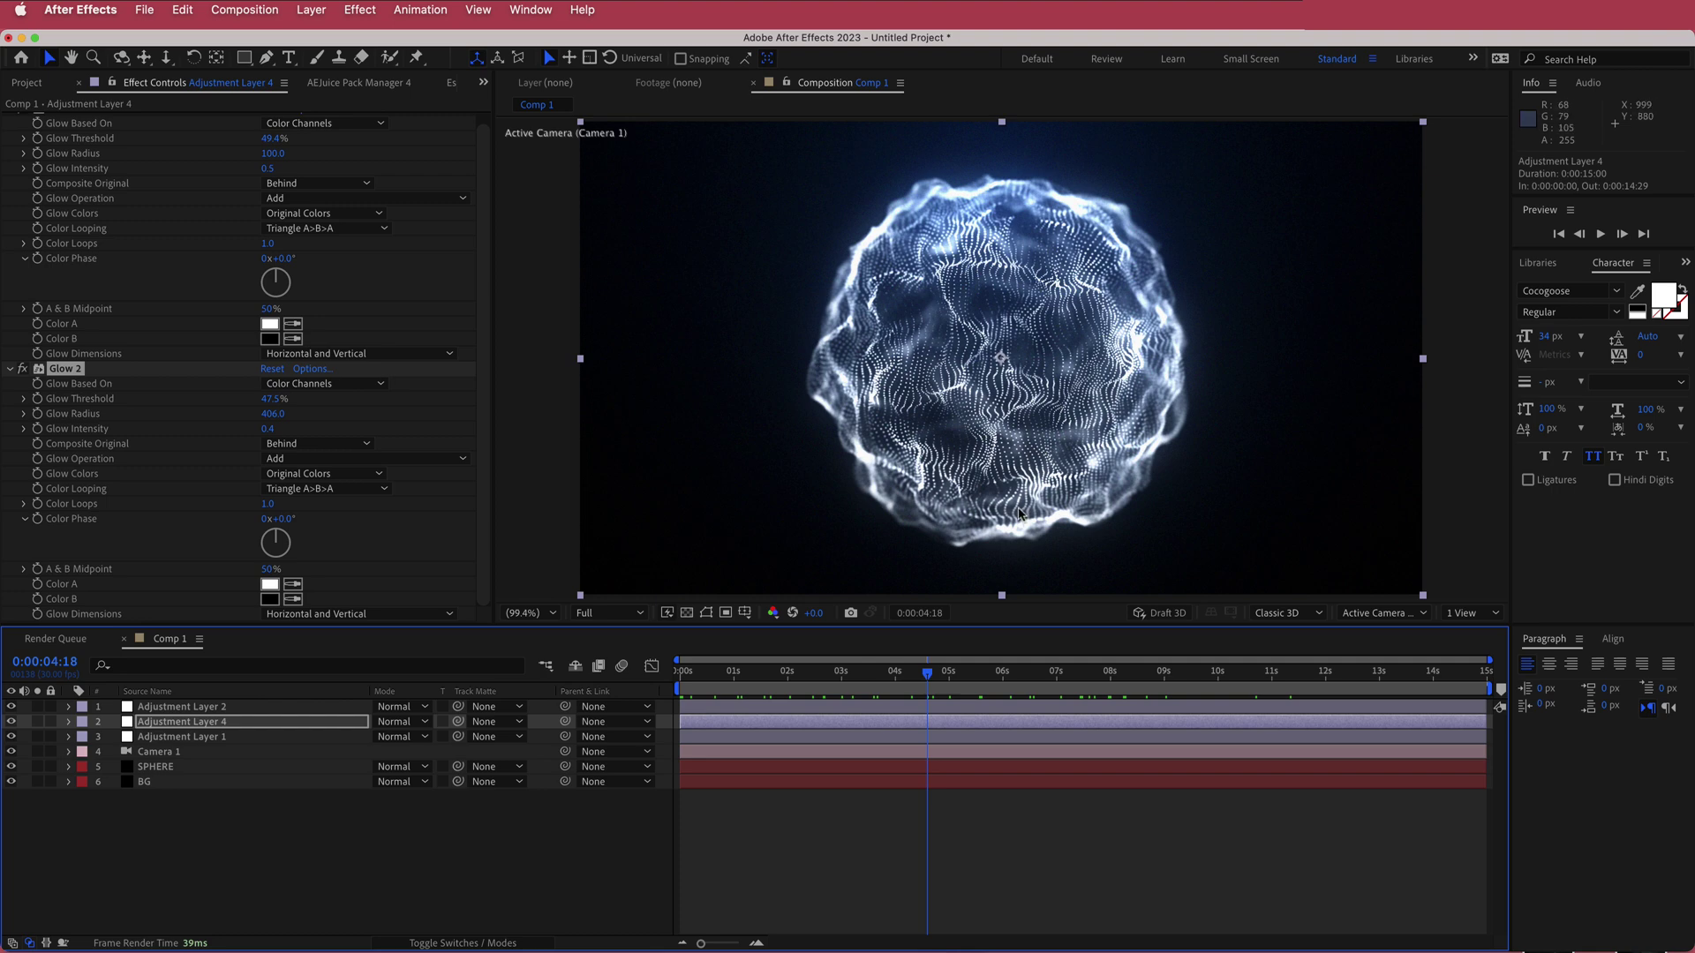
{"action": "left_click_drag", "start_coordinate": [927, 676], "coordinate": [757, 680]}
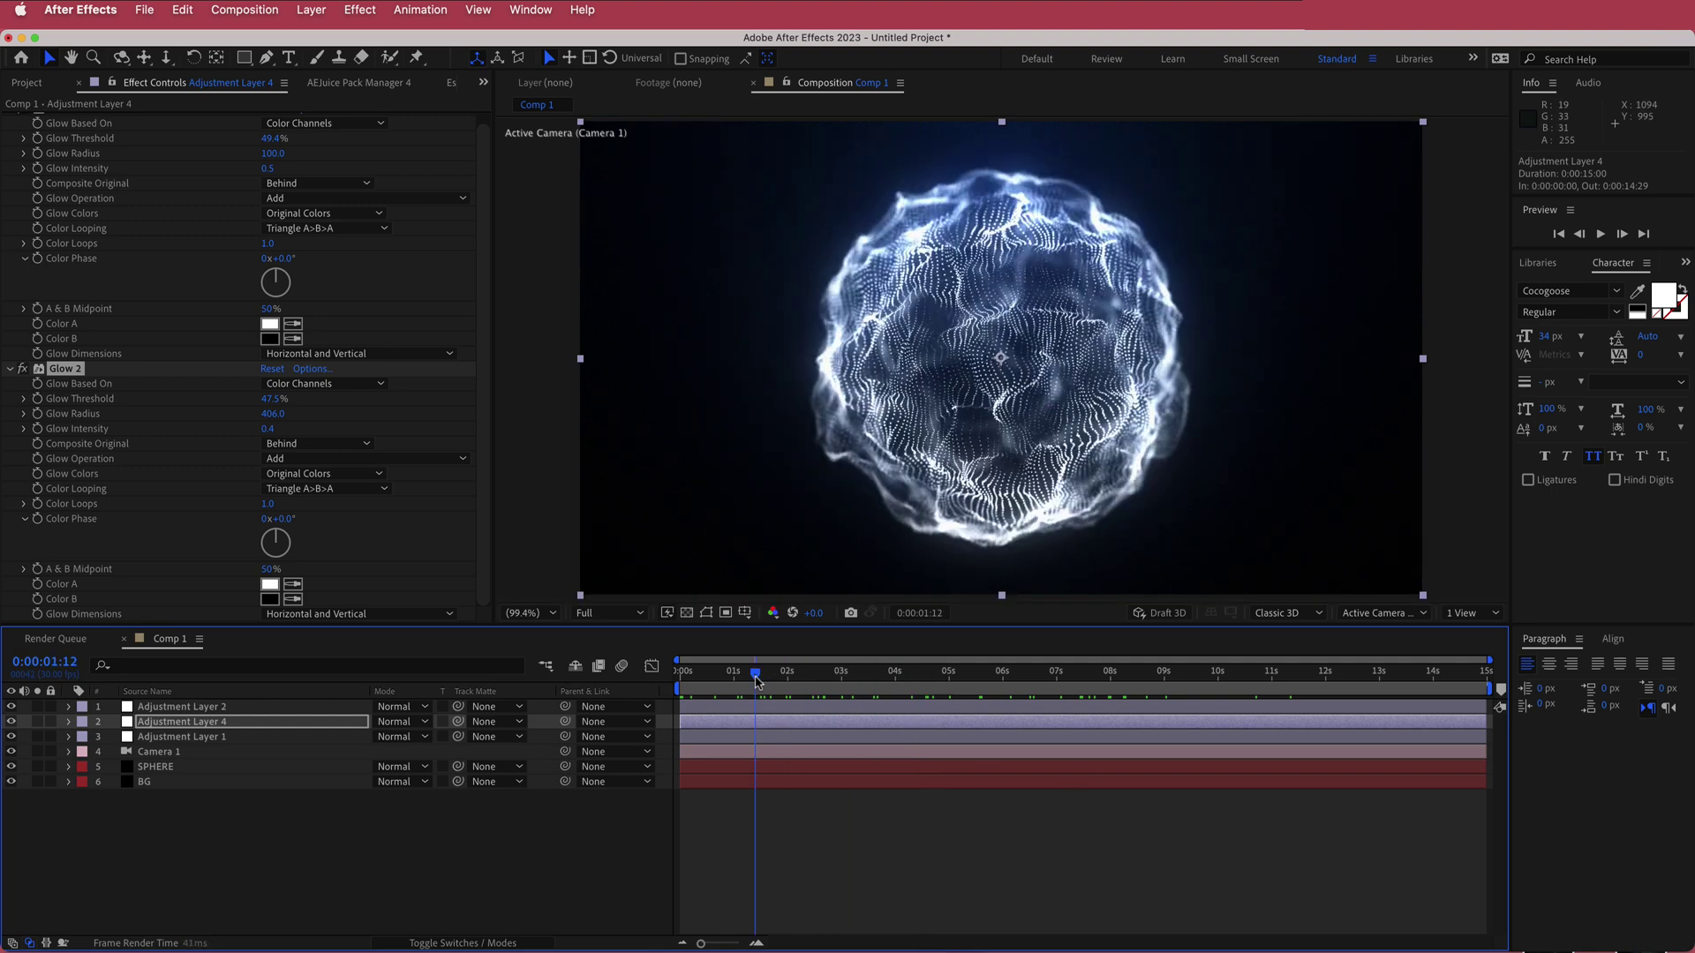
Add a wiggle expression to SPHERE's Transform Position and preview the motion.
{"action": "left_click", "coordinate": [118, 764]}
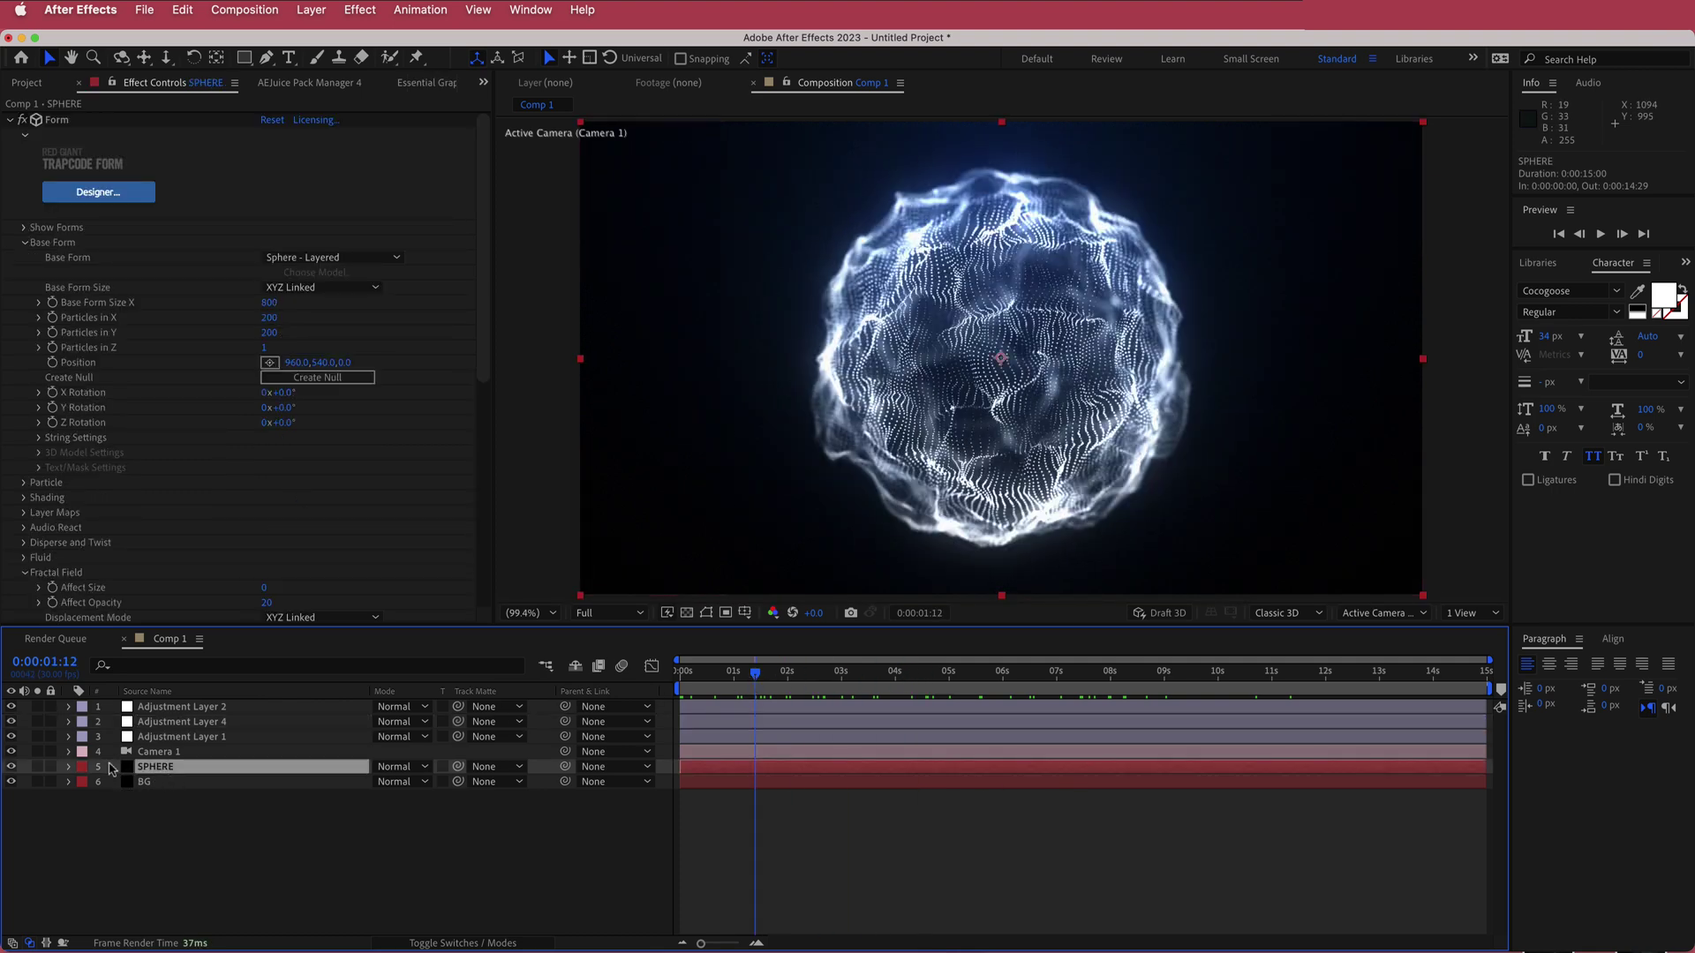
{"action": "left_click", "coordinate": [69, 767]}
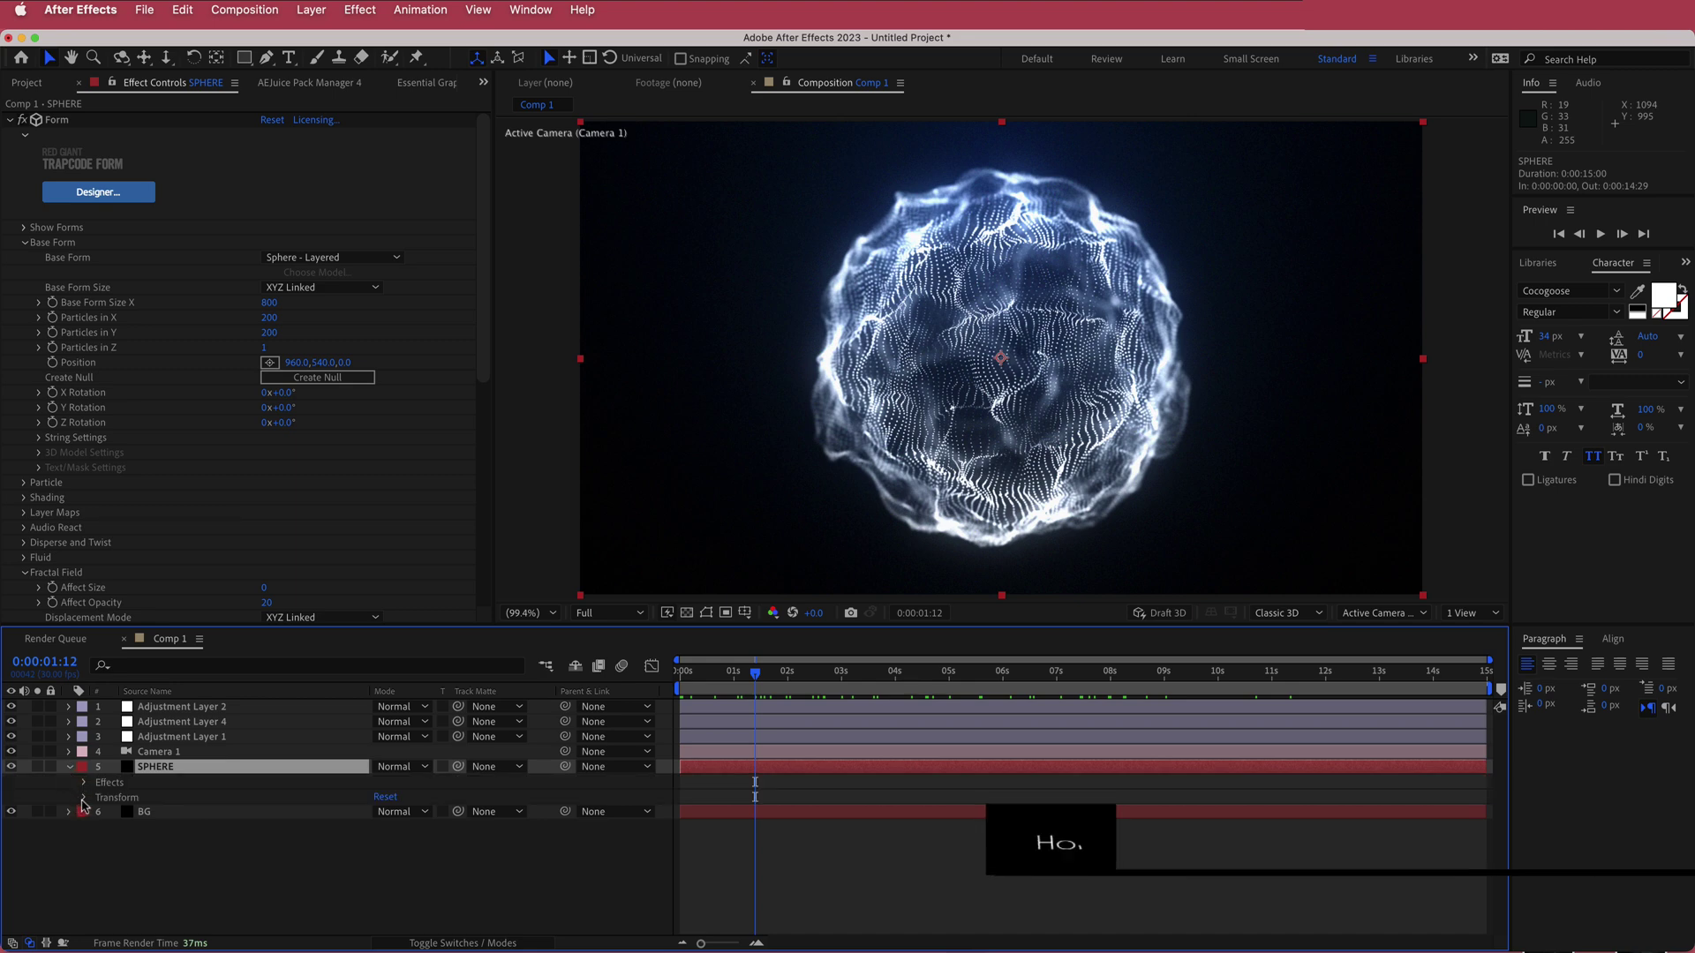
{"action": "left_click", "coordinate": [85, 797]}
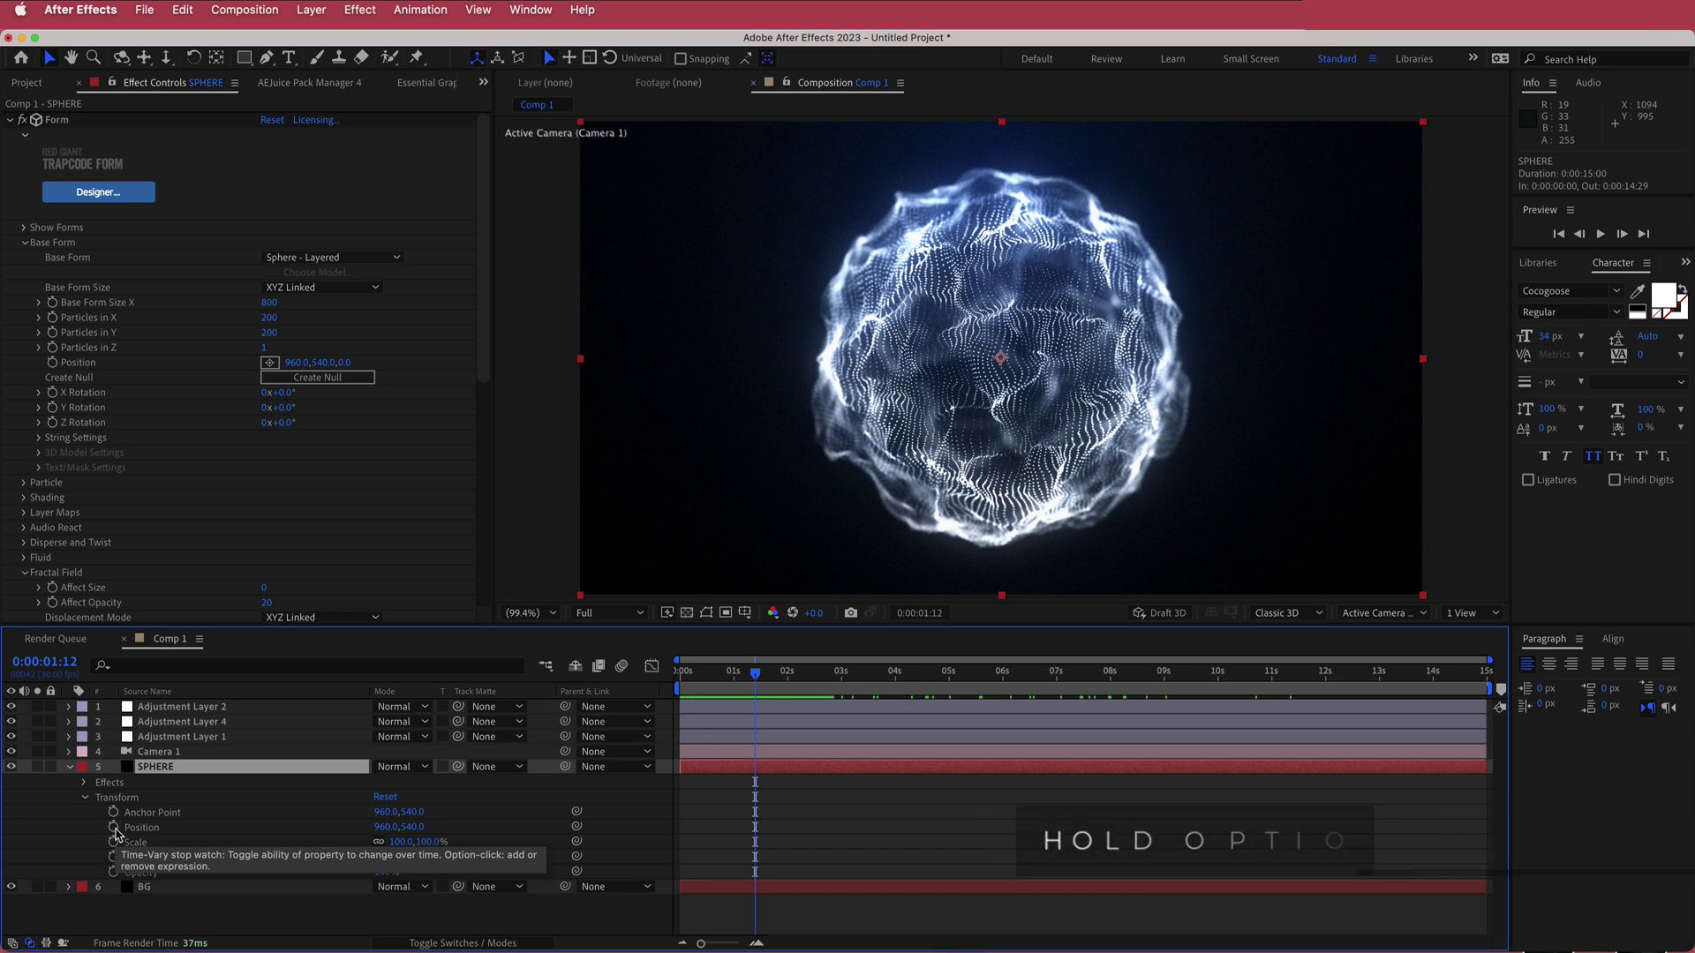
{"action": "left_click", "coordinate": [114, 828], "text": "alt"}
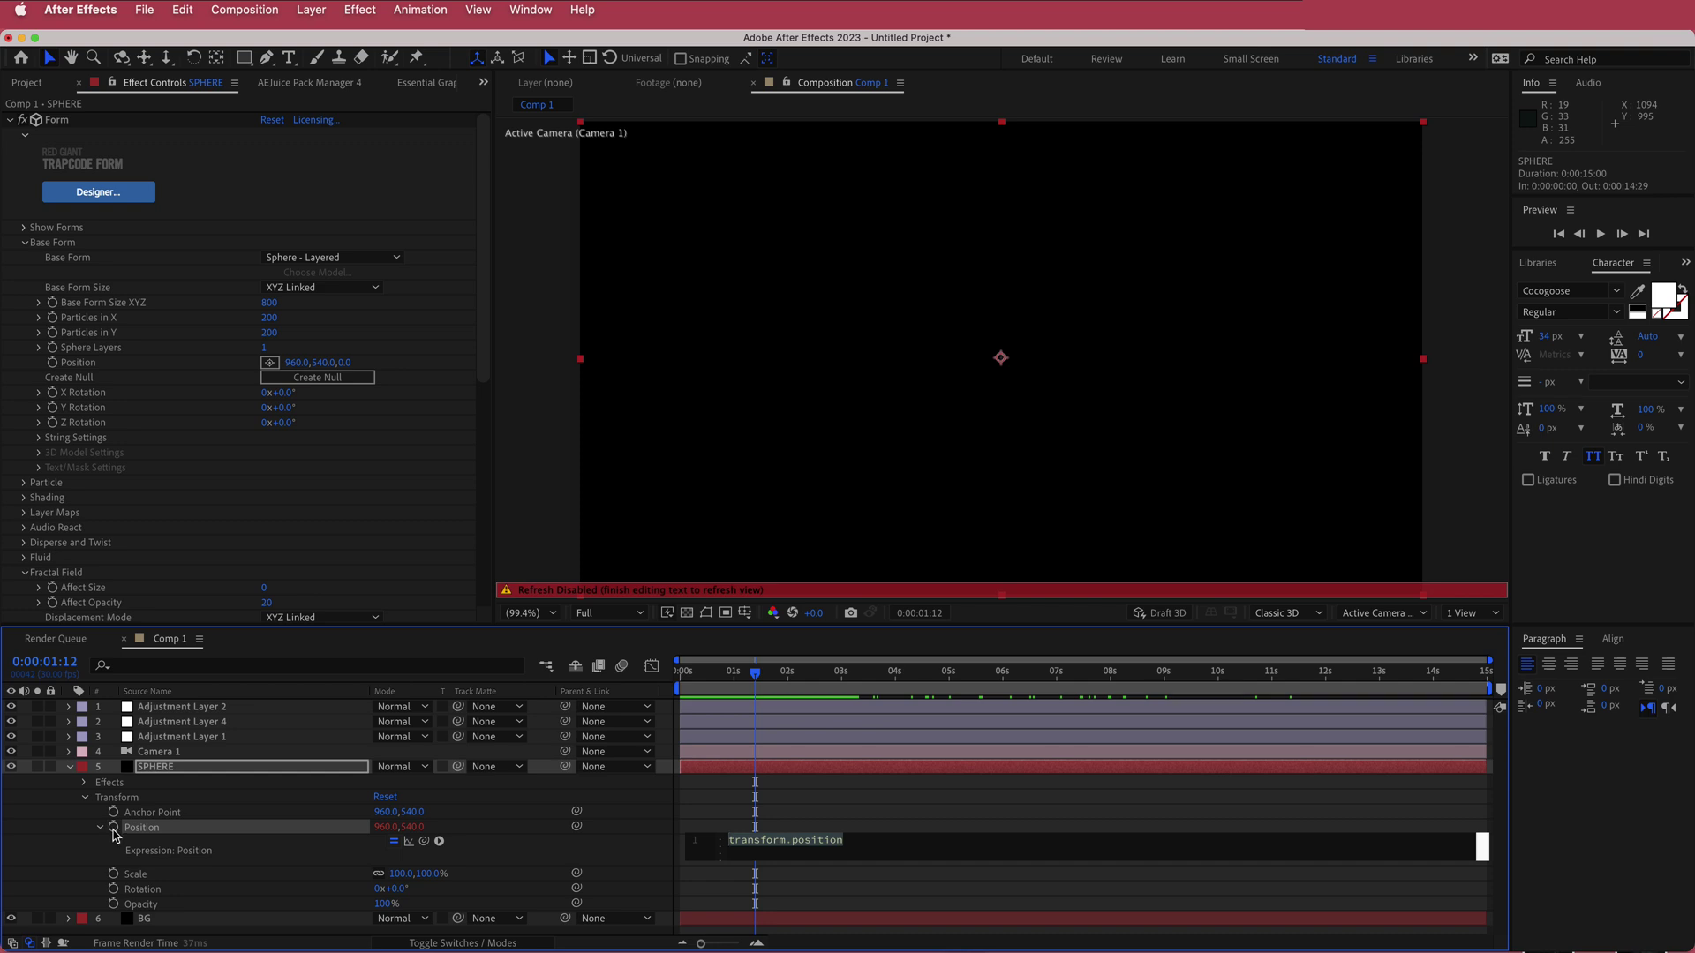
{"action": "type", "text": "wi"}
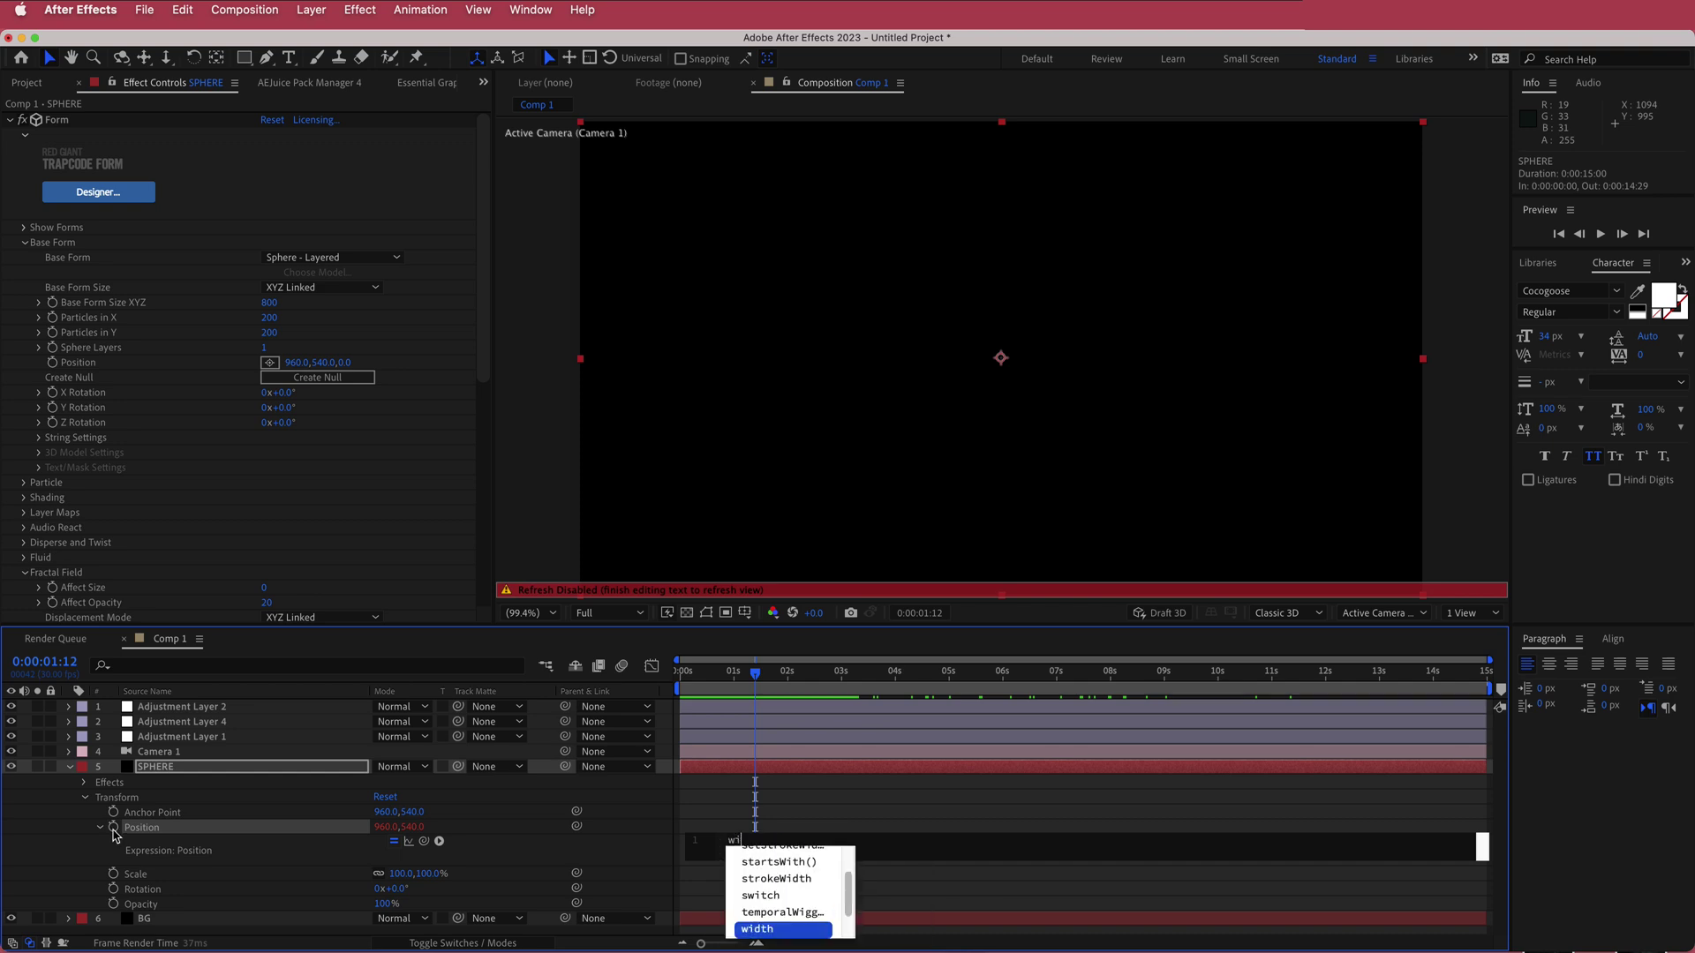
{"action": "type", "text": "ggle(10,2"}
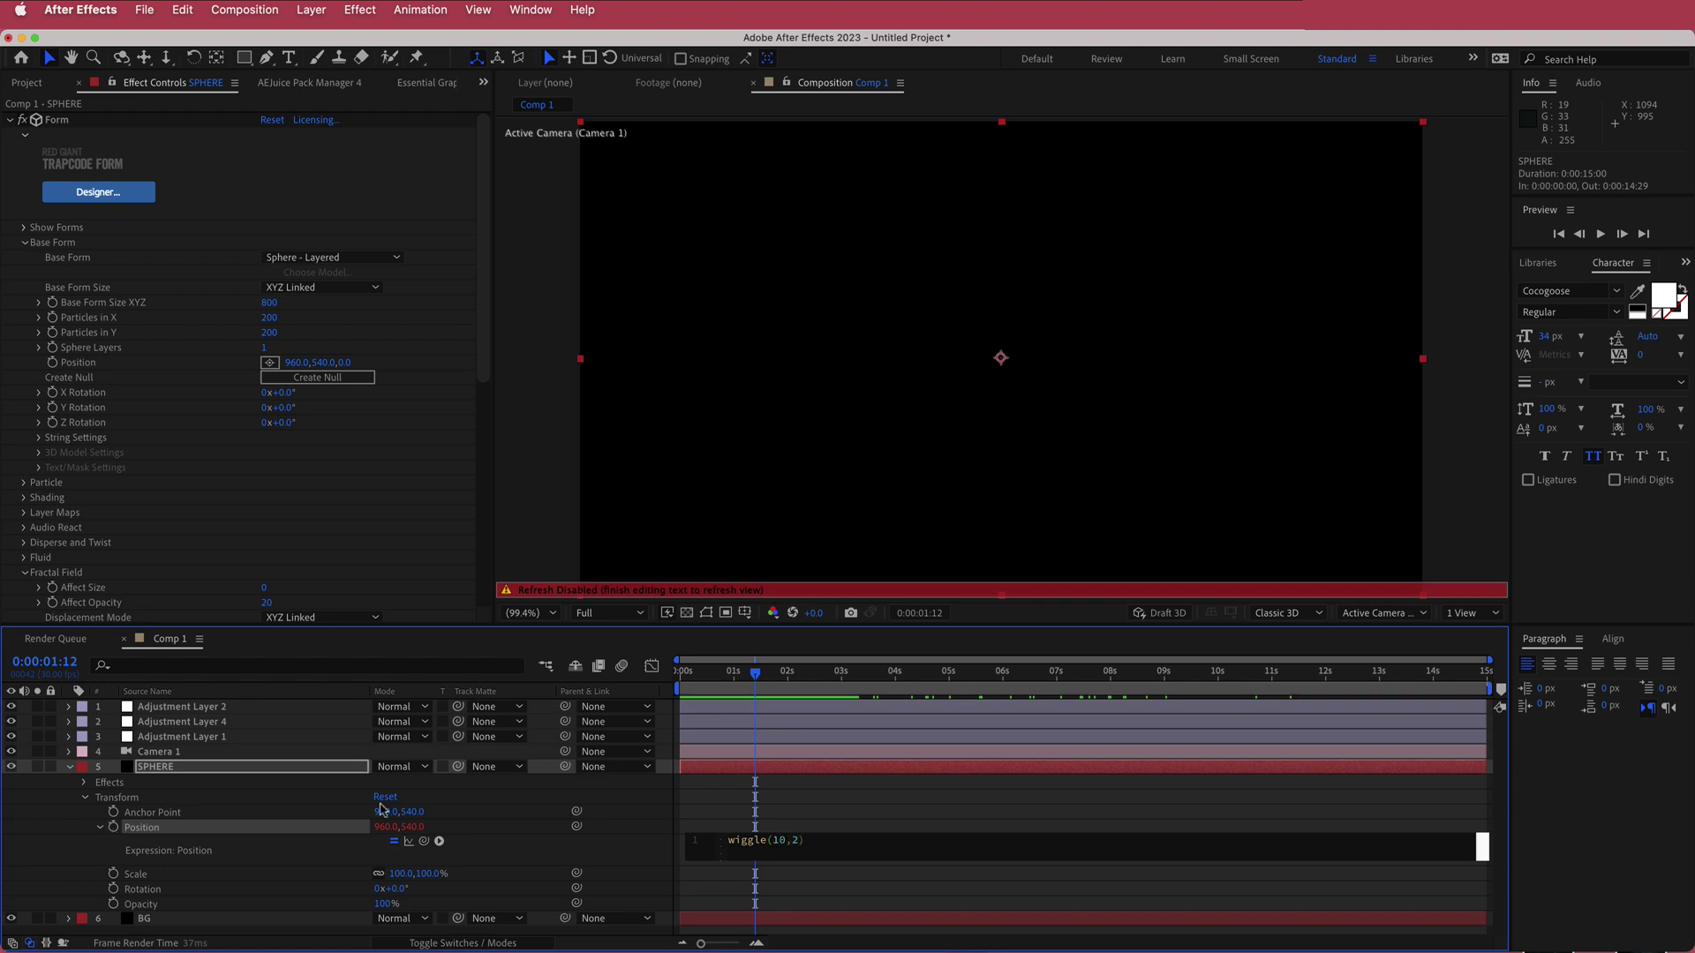
{"action": "left_click_drag", "start_coordinate": [754, 673], "coordinate": [722, 678]}
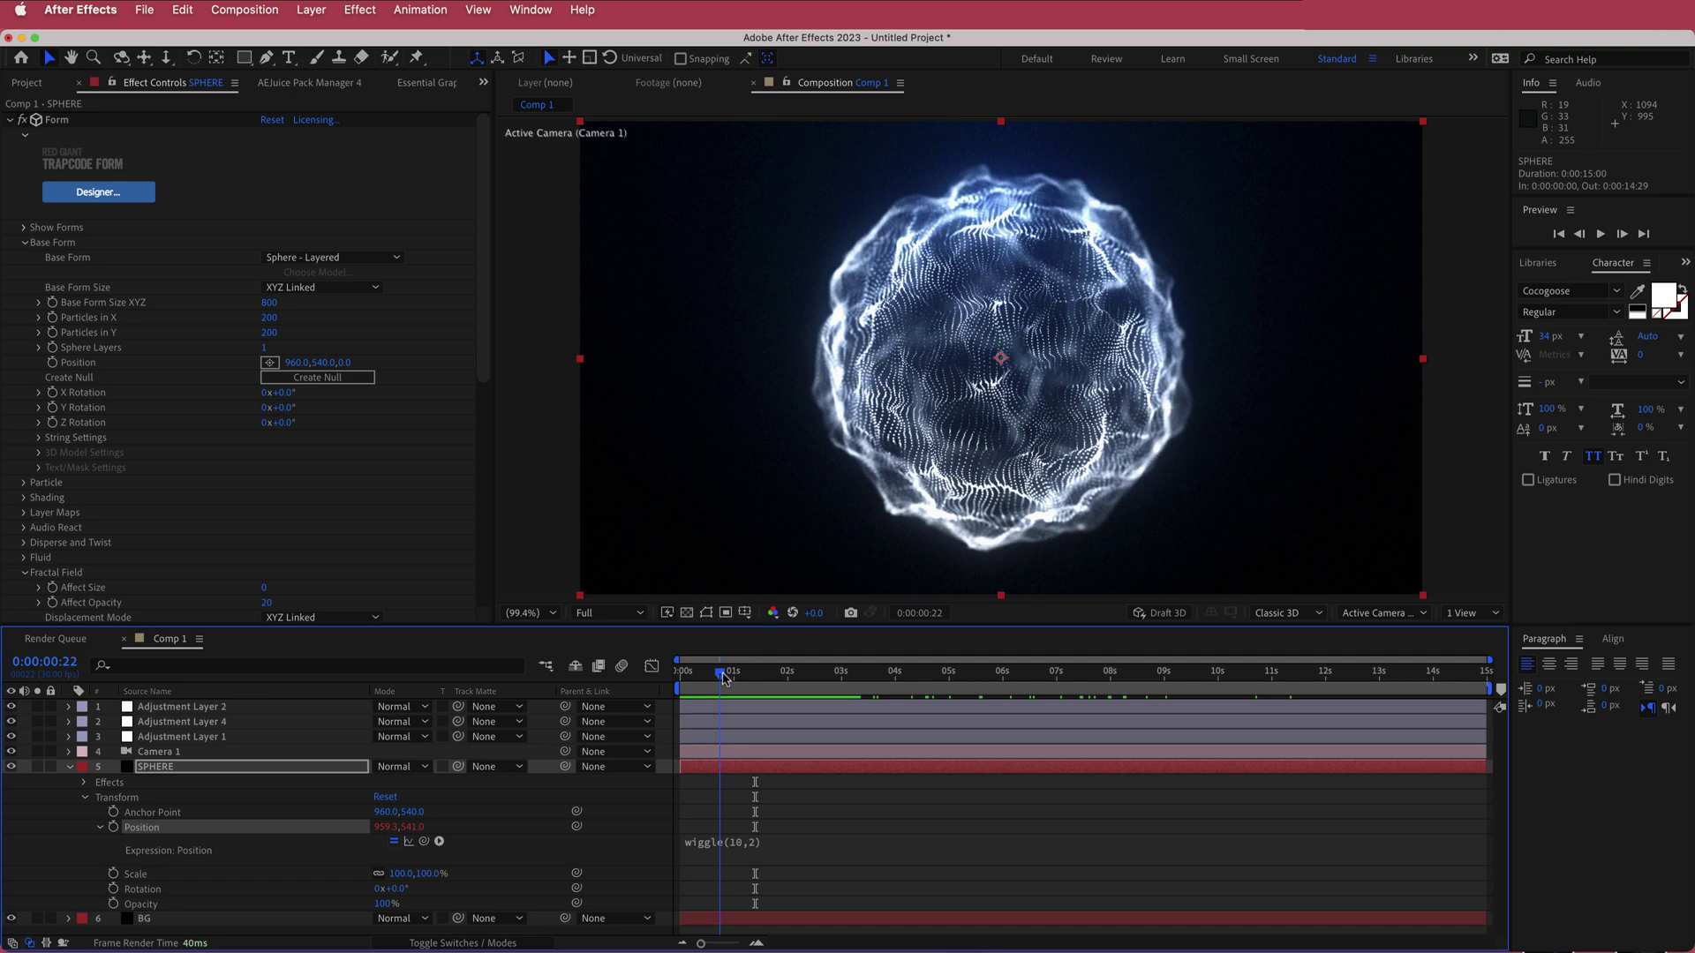
{"action": "key", "text": "space"}
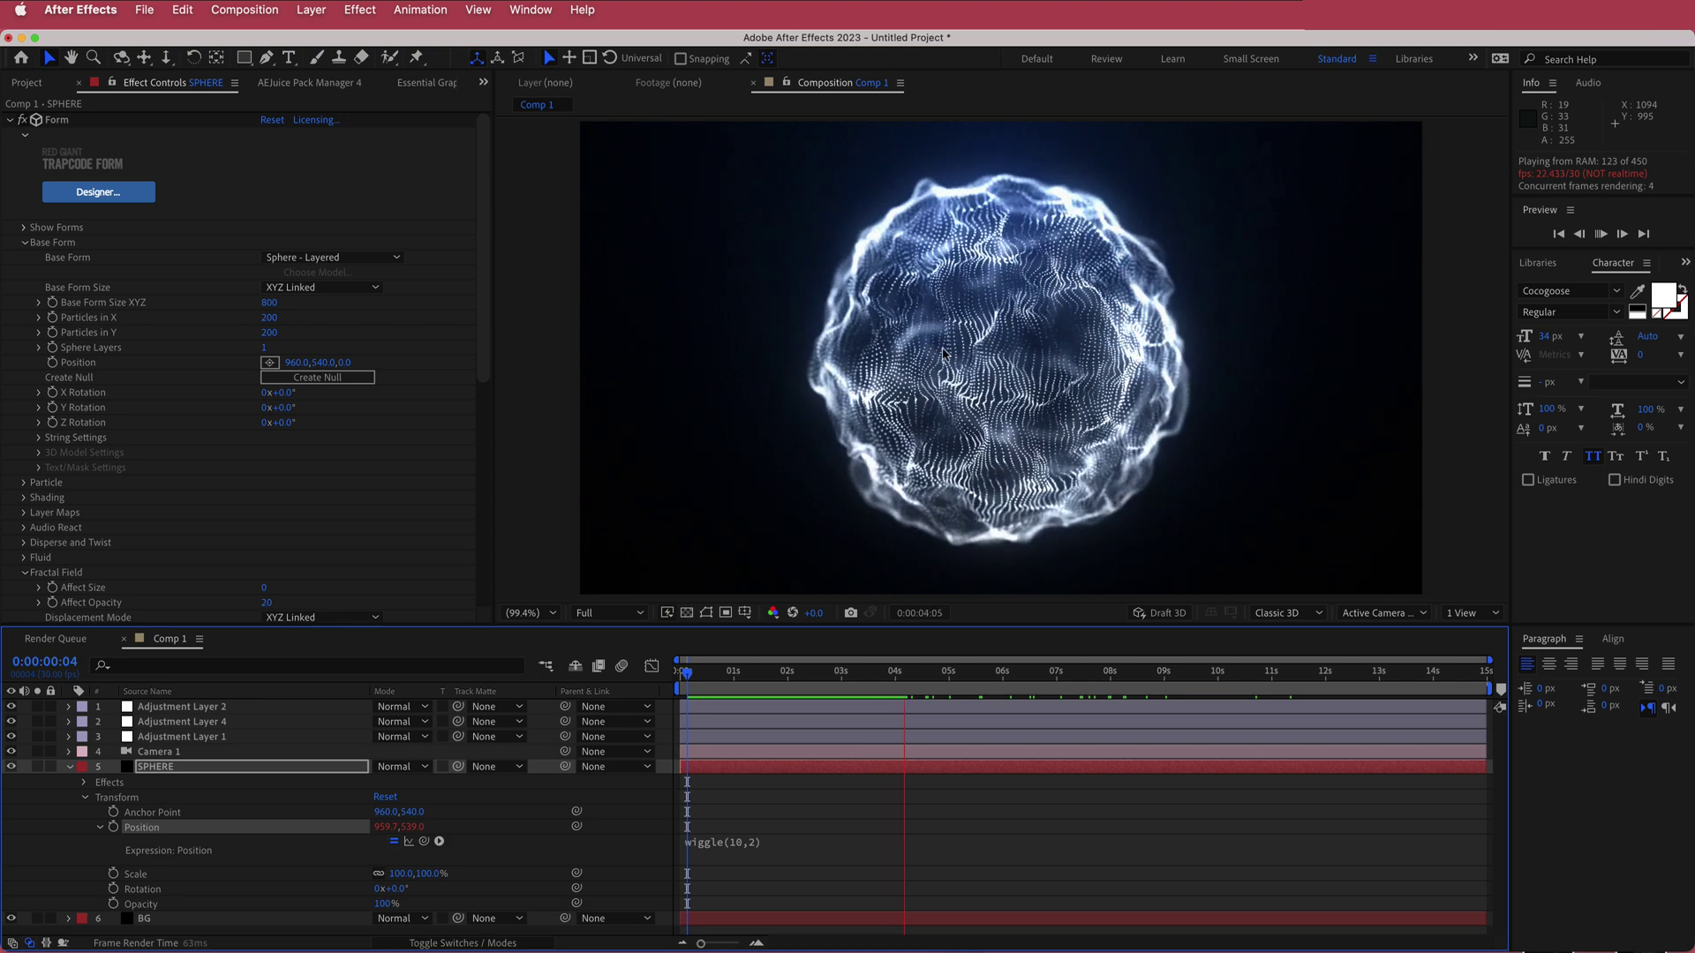
{"action": "key", "text": "space"}
Edit the Position expression to wiggle(8,1) and play back the wiggling sphere.
{"action": "left_click", "coordinate": [753, 844]}
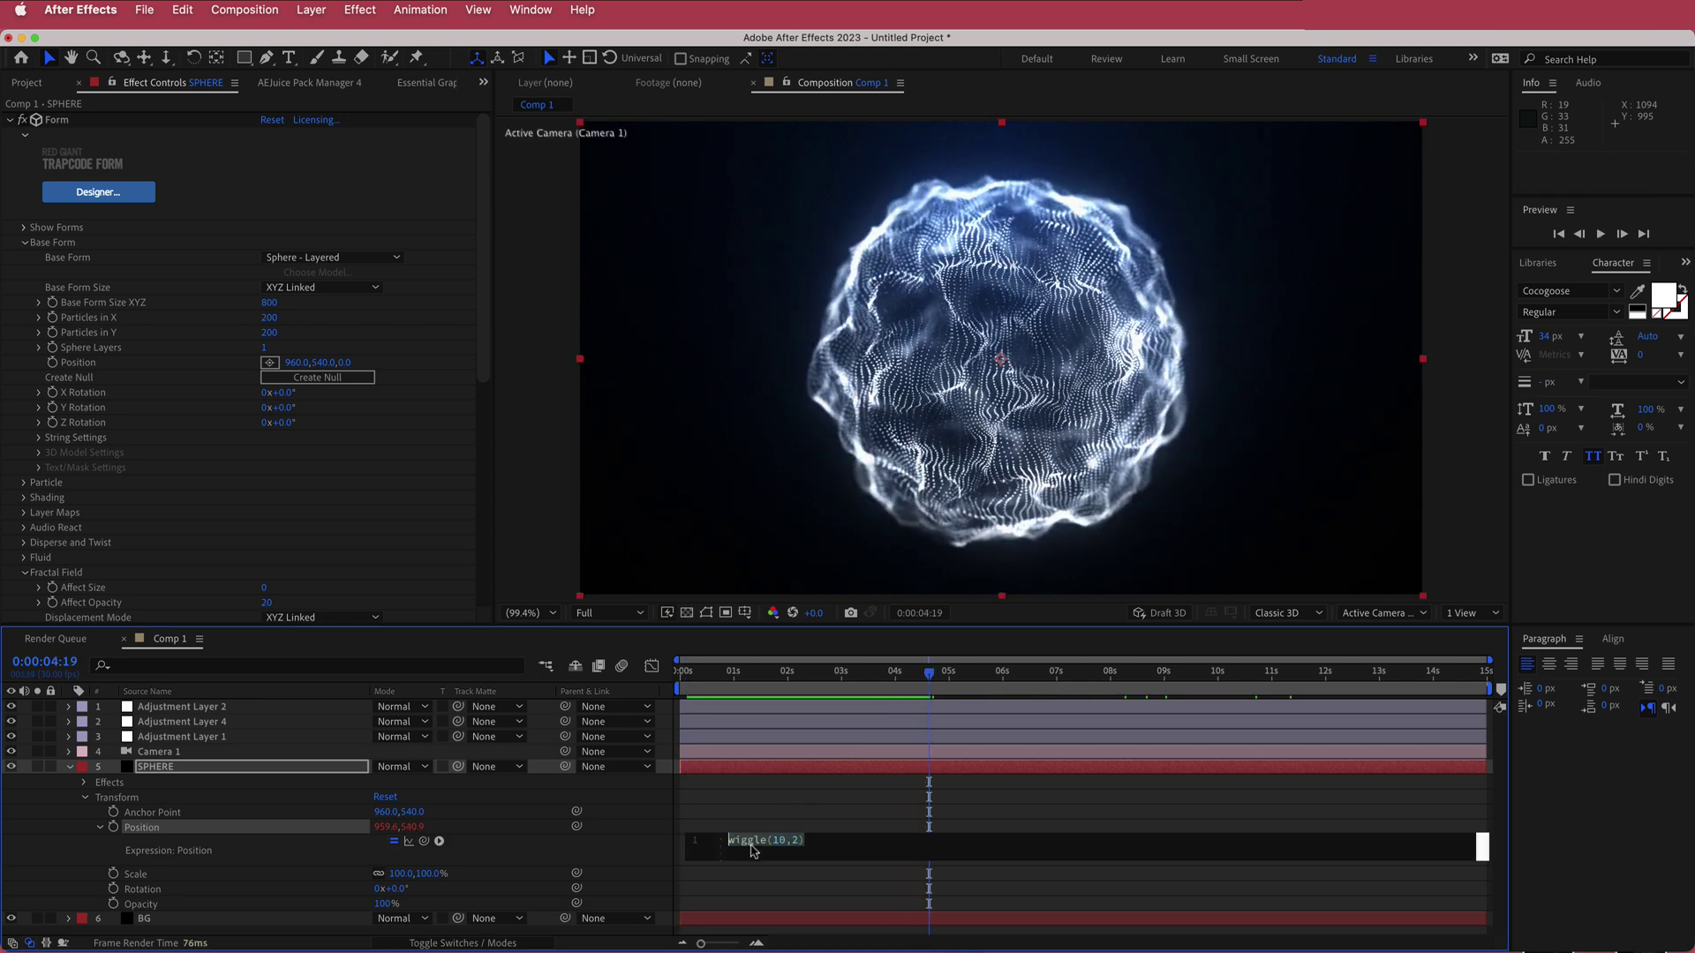
{"action": "left_click", "coordinate": [789, 844]}
{"action": "type", "text": "8"}
{"action": "left_click_drag", "start_coordinate": [934, 681], "coordinate": [730, 685]}
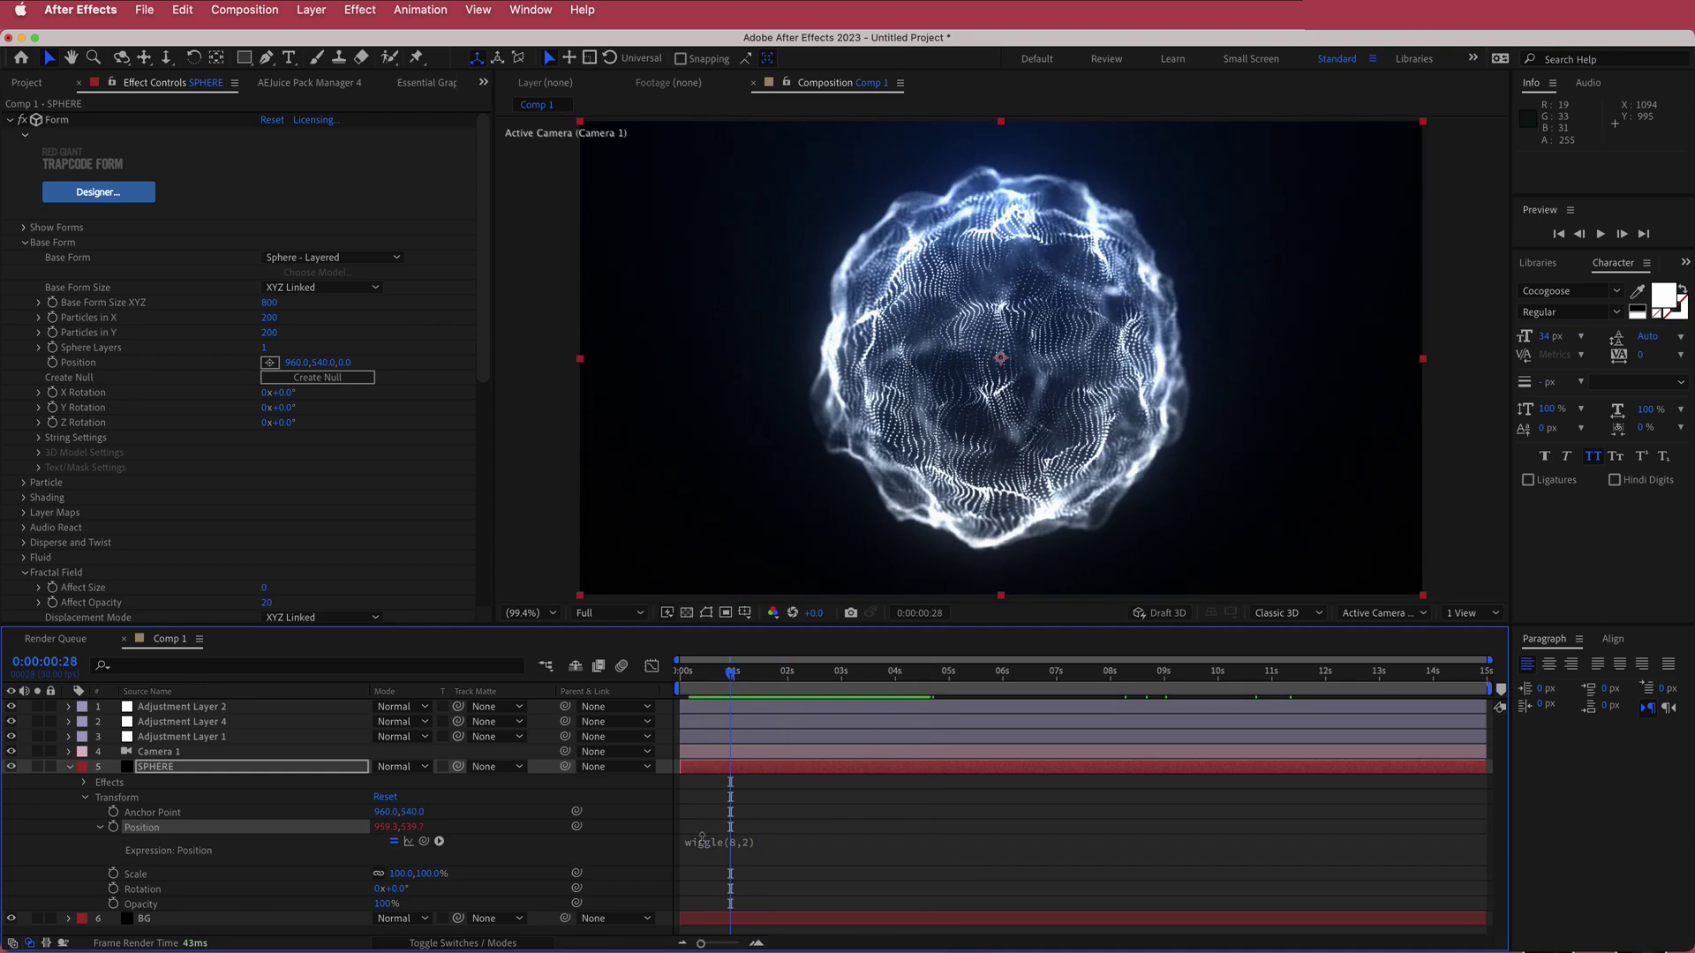
{"action": "left_click", "coordinate": [751, 846]}
{"action": "key", "text": "BackSpace"}
{"action": "type", "text": "1"}
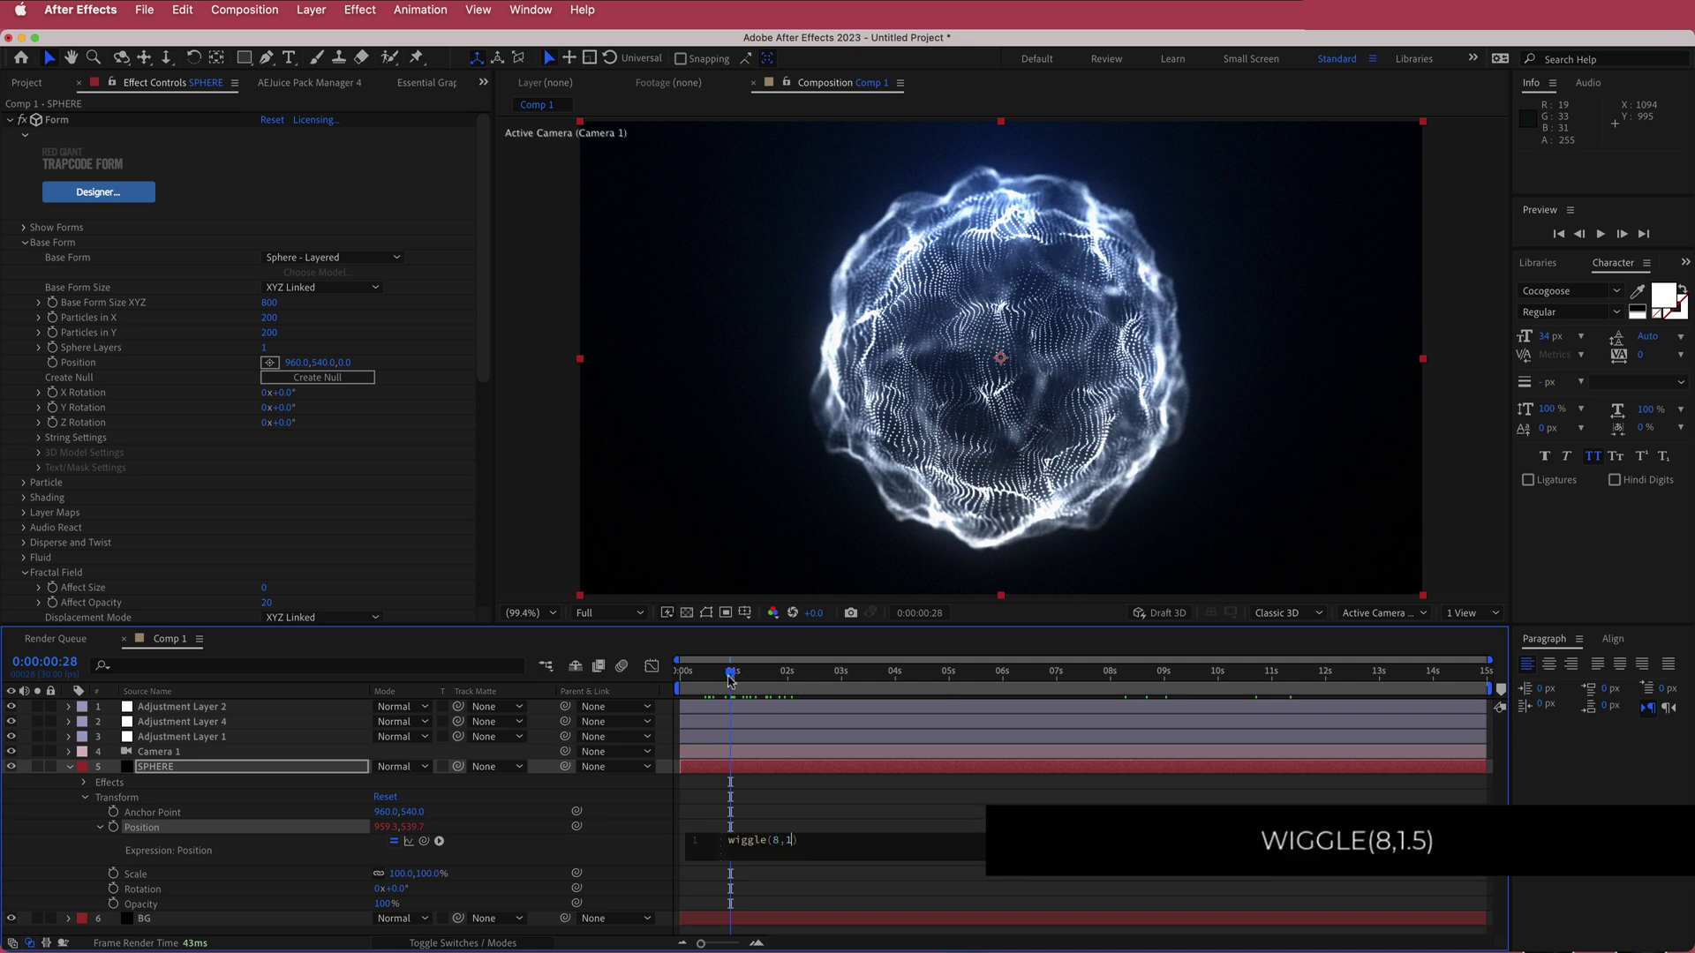
{"action": "left_click_drag", "start_coordinate": [730, 677], "coordinate": [919, 678]}
{"action": "key", "text": "space"}
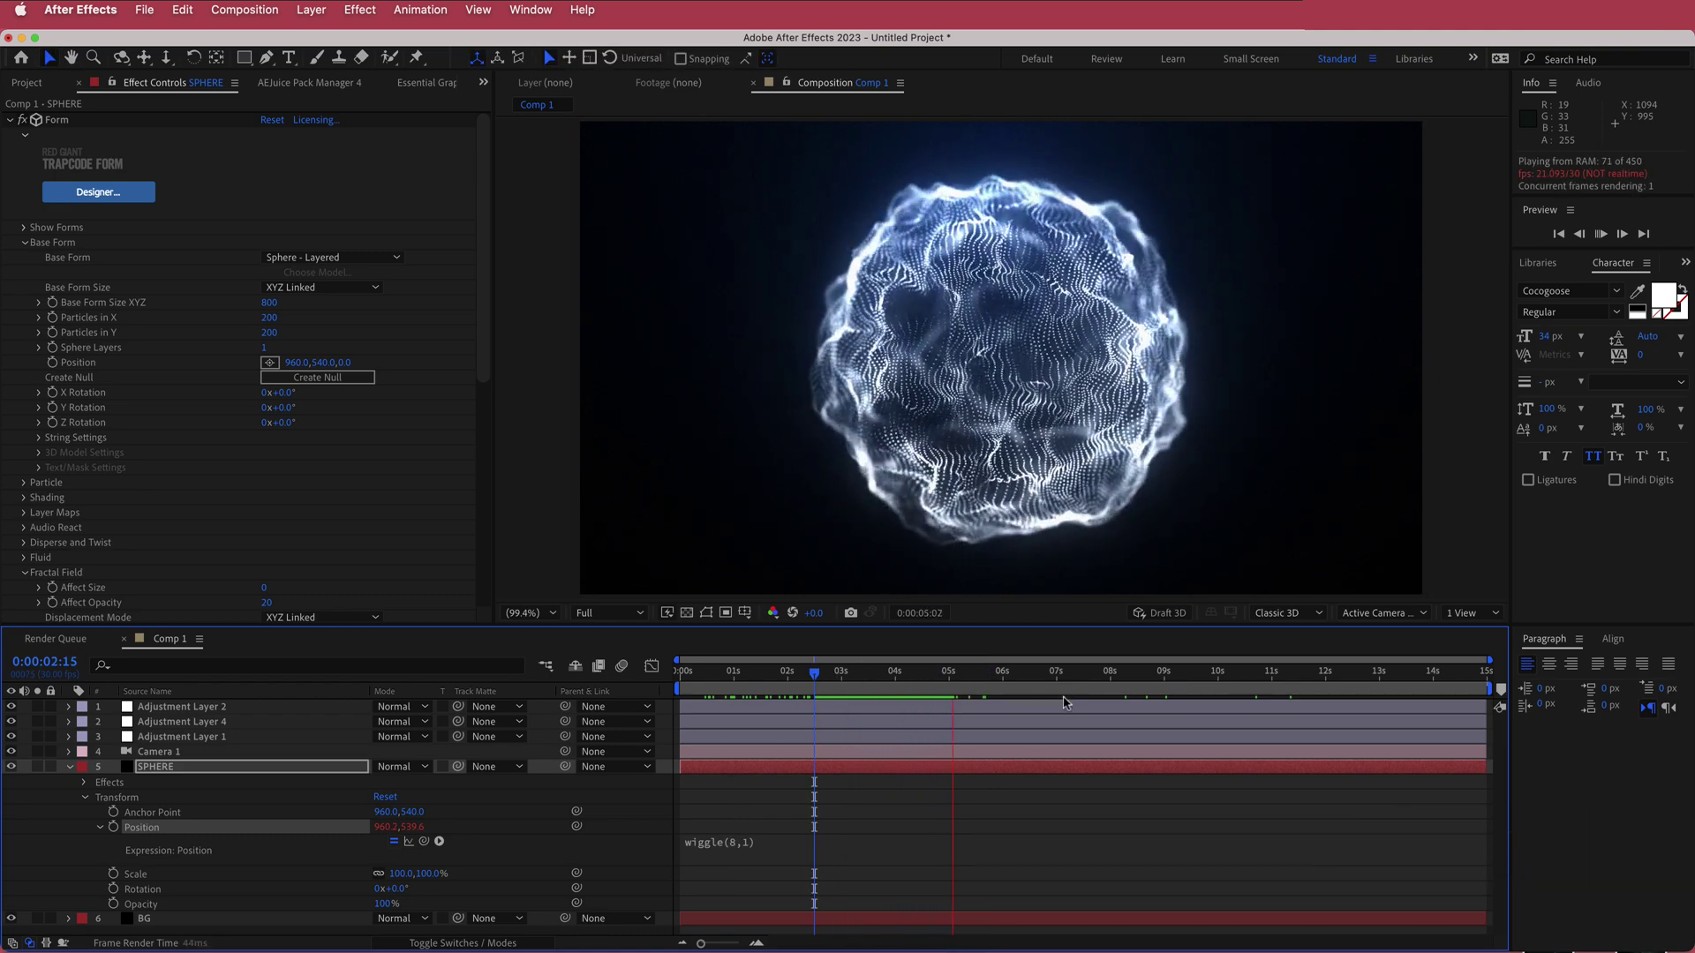
{"action": "key", "text": "space"}
{"action": "left_click_drag", "start_coordinate": [923, 682], "coordinate": [869, 679]}
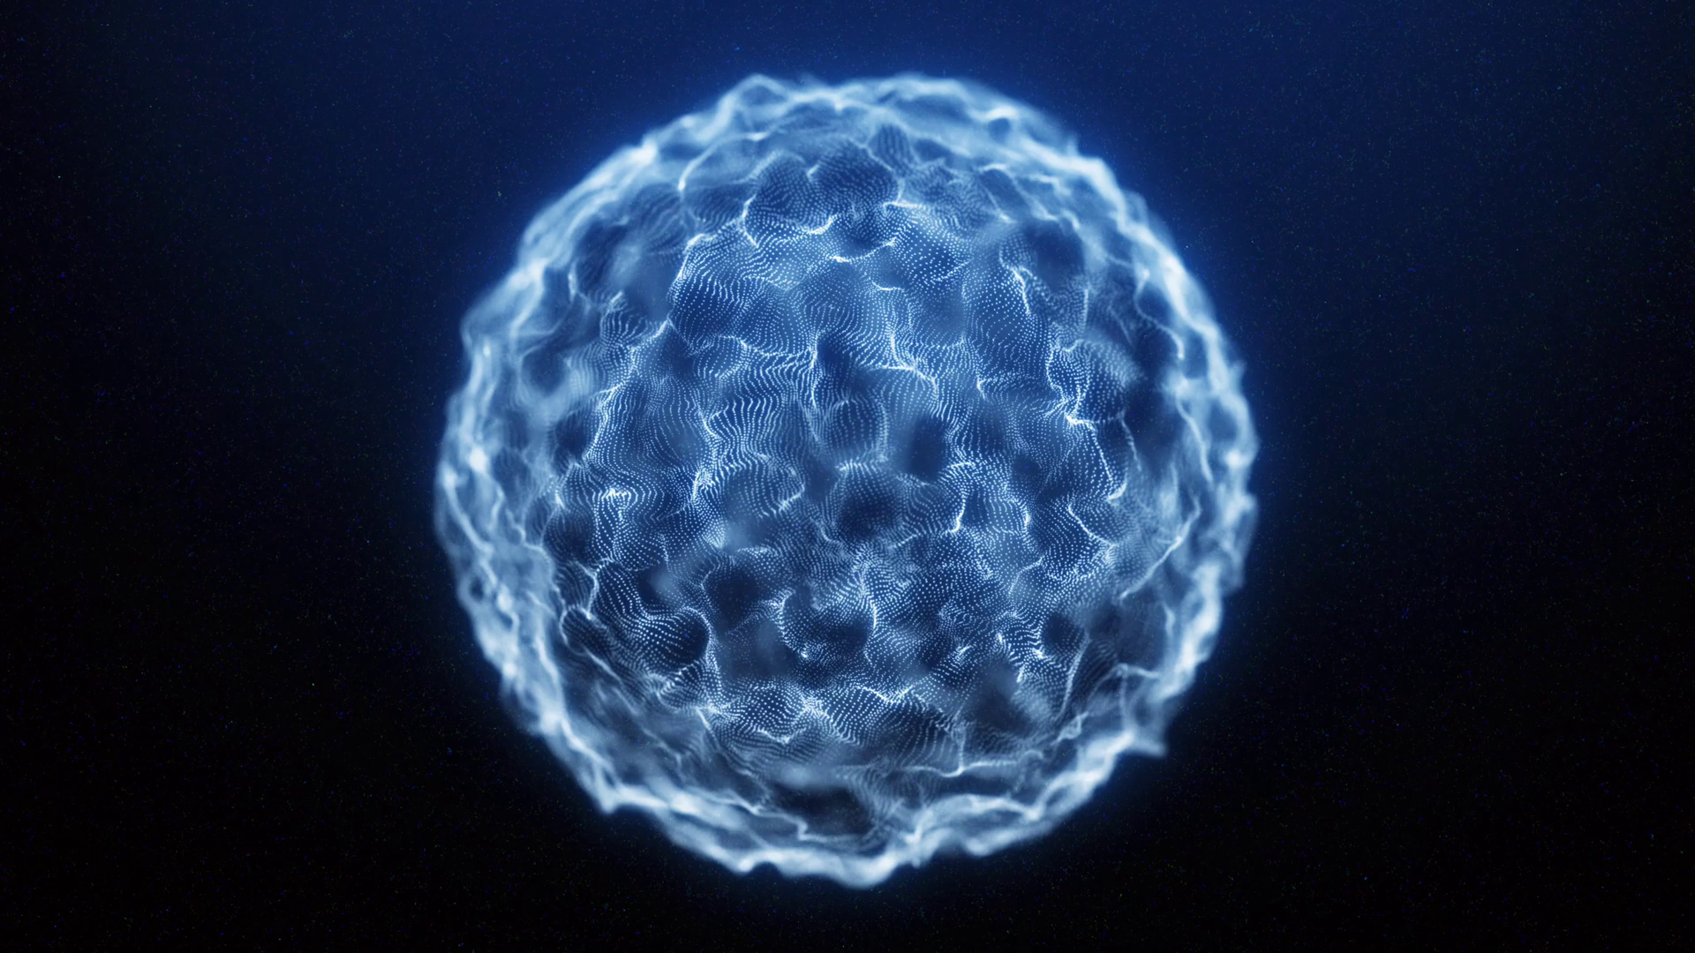